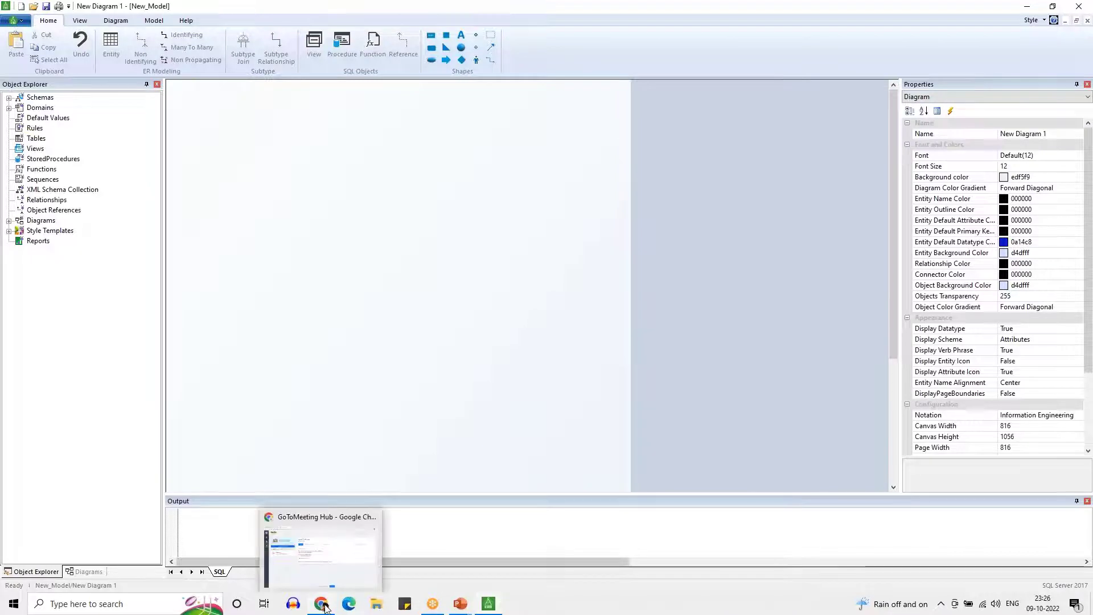
Switch to Chrome, view the free trial option on erdarchitect.com, and close the browser
click(322, 604)
drag(80, 33, 141, 32)
click(173, 168)
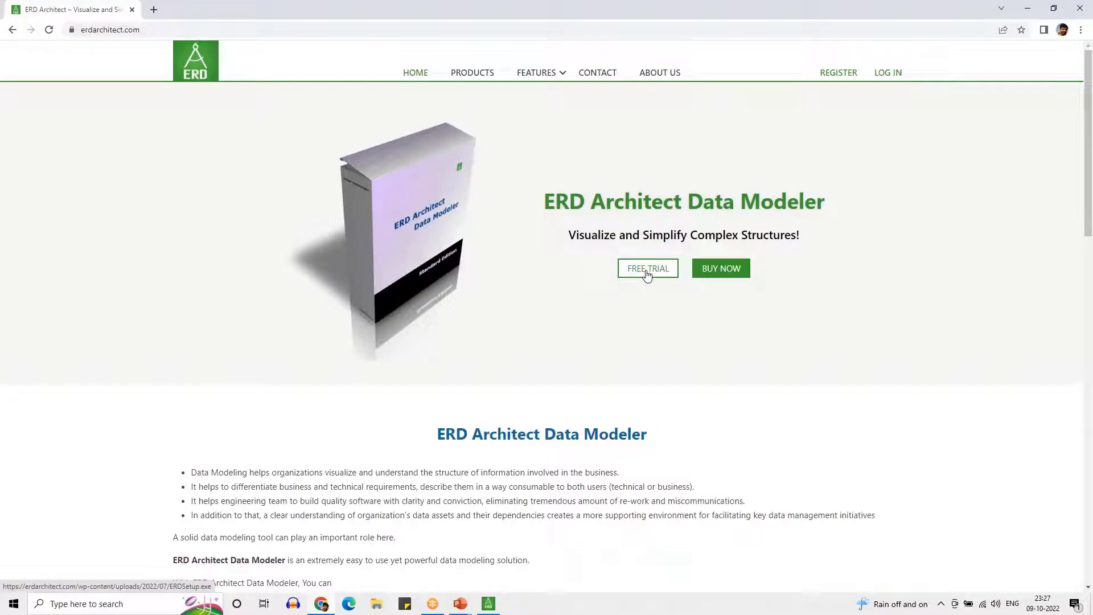
right_click(262, 12)
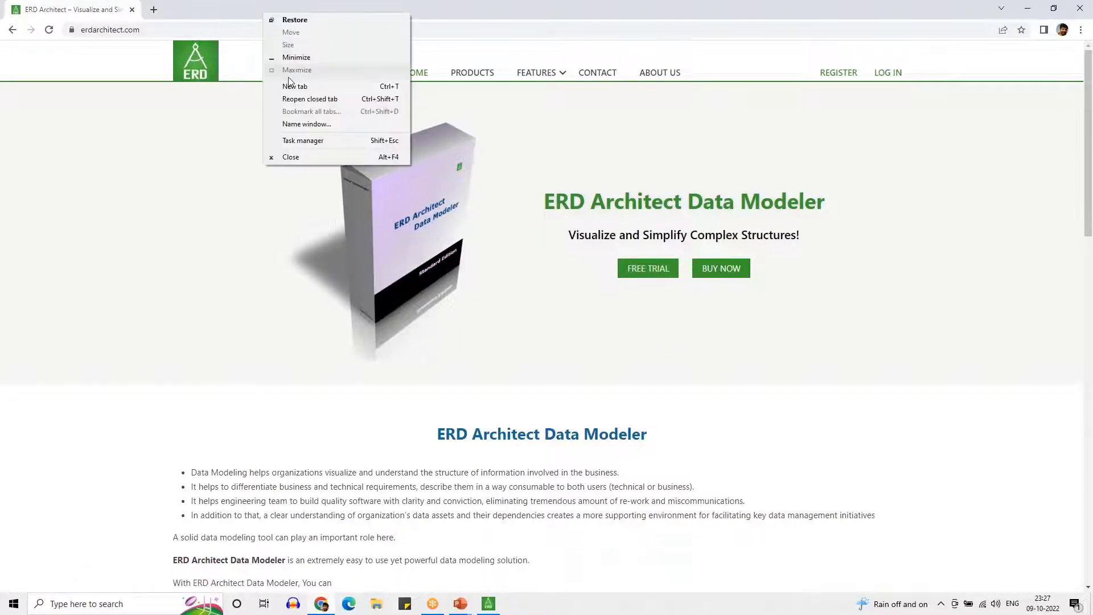
click(299, 155)
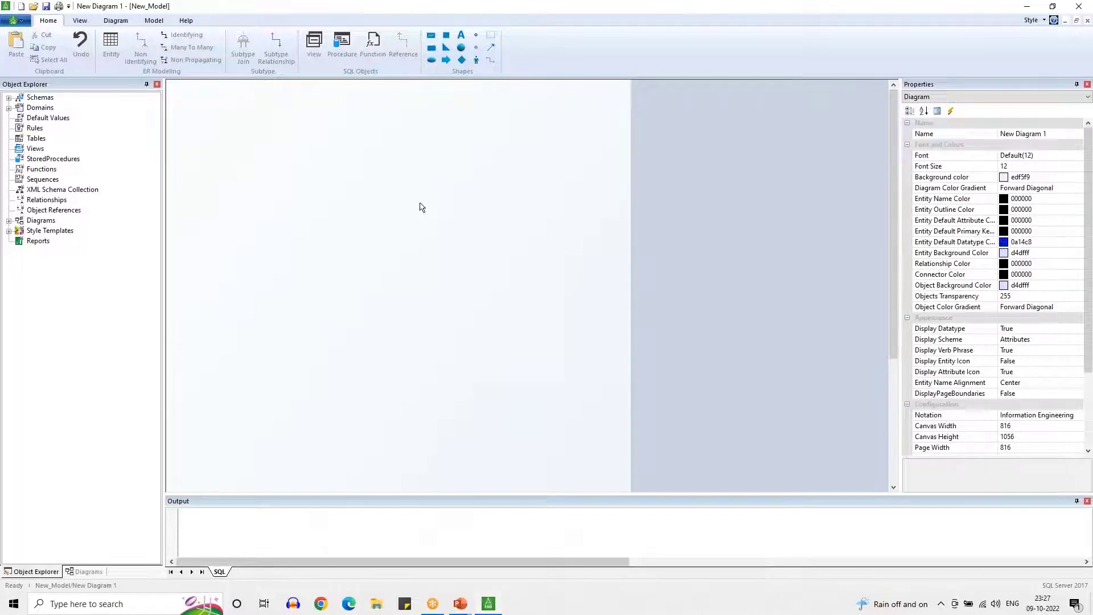
Switch to the presentation and review the booking considerations, focusing on the requirement for a categorized service menu
key(alt+Tab)
key(alt+Tab)
key(alt+Tab)
key(alt+Tab)
key(alt+Tab)
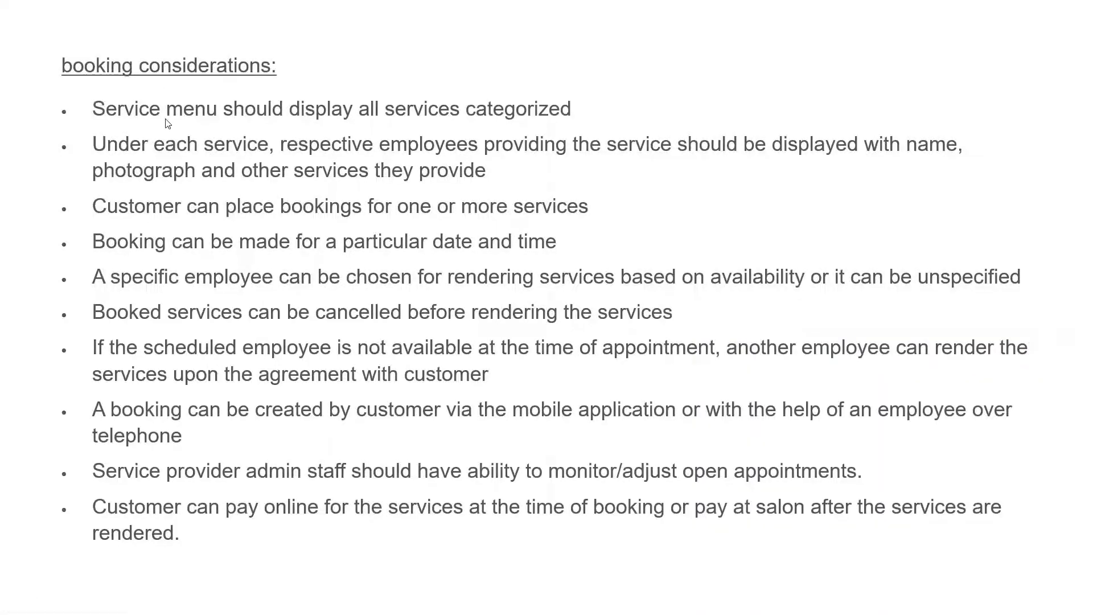
drag(96, 123, 577, 116)
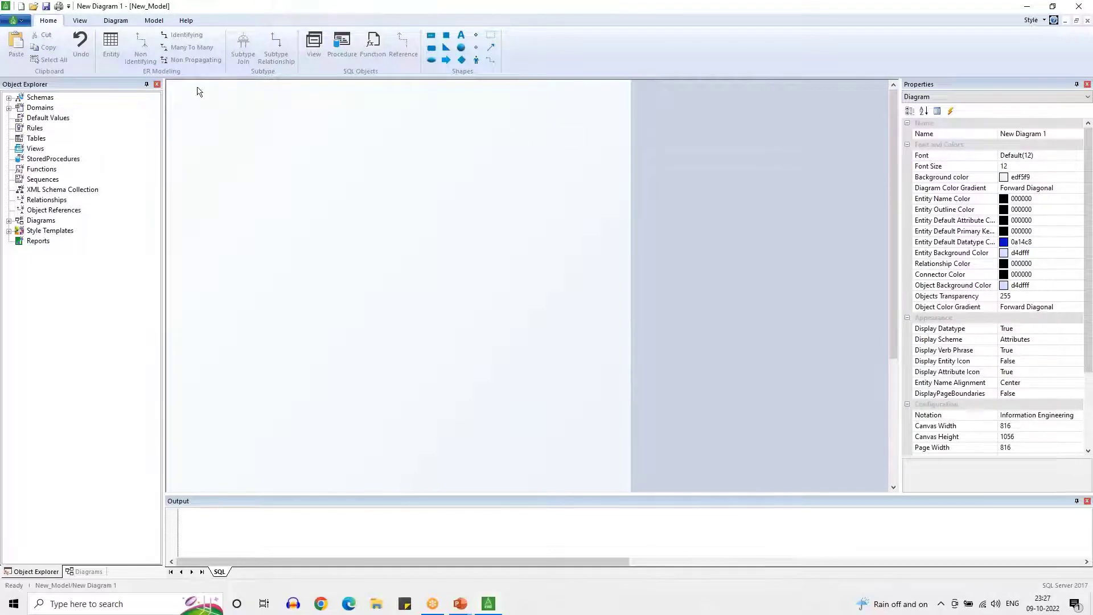
Return to the ERD Architect diagram and create a SERVICE entity with the primary key attribute "service id"
click(114, 48)
click(401, 293)
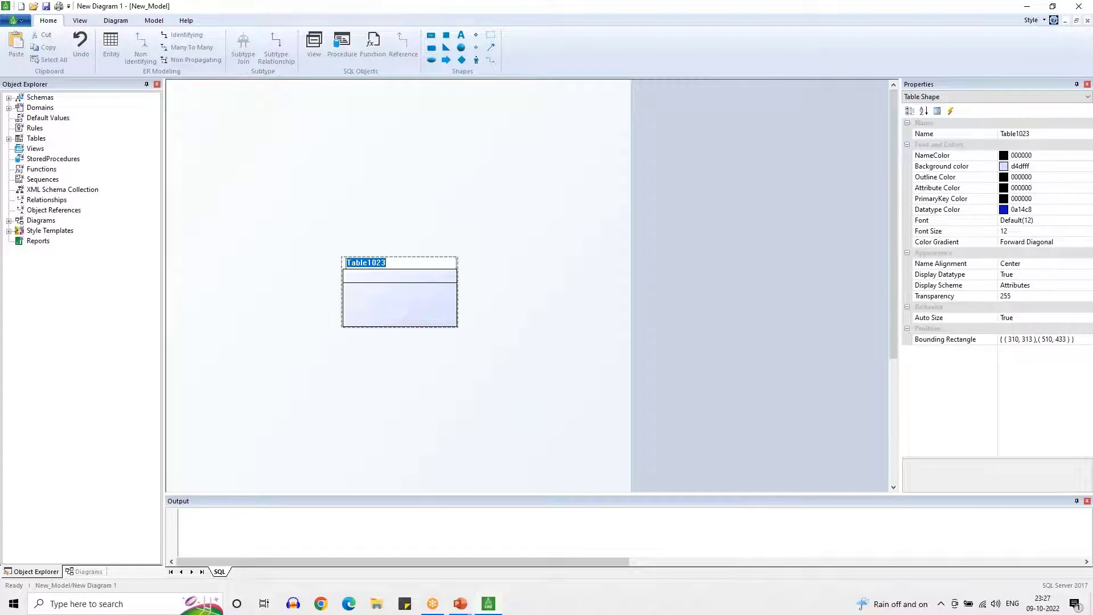
text(SERVICE)
key(Return)
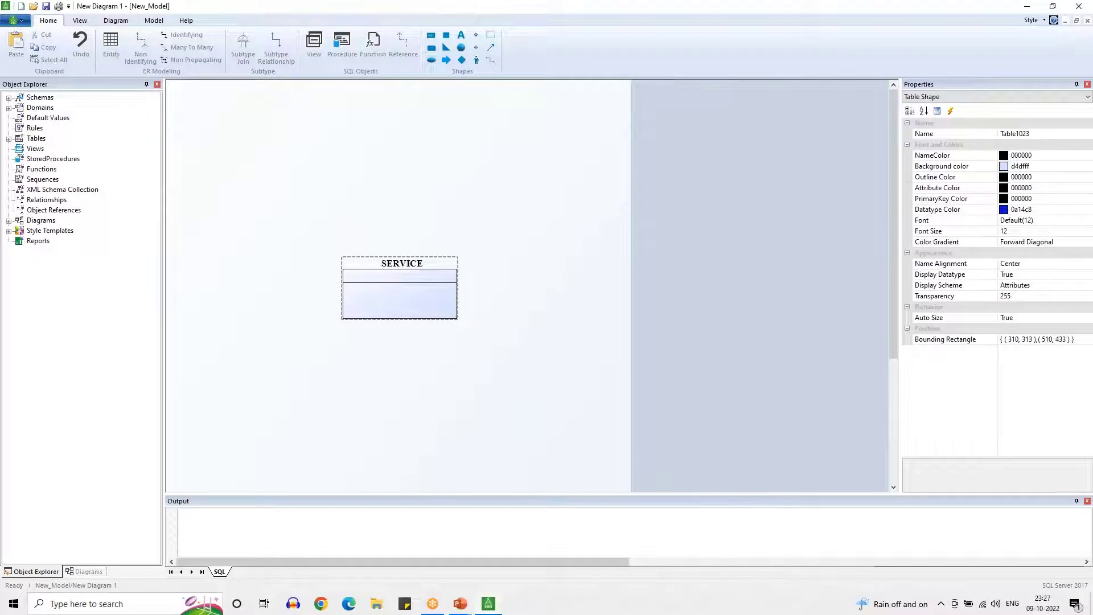
key(Tab)
text(service )
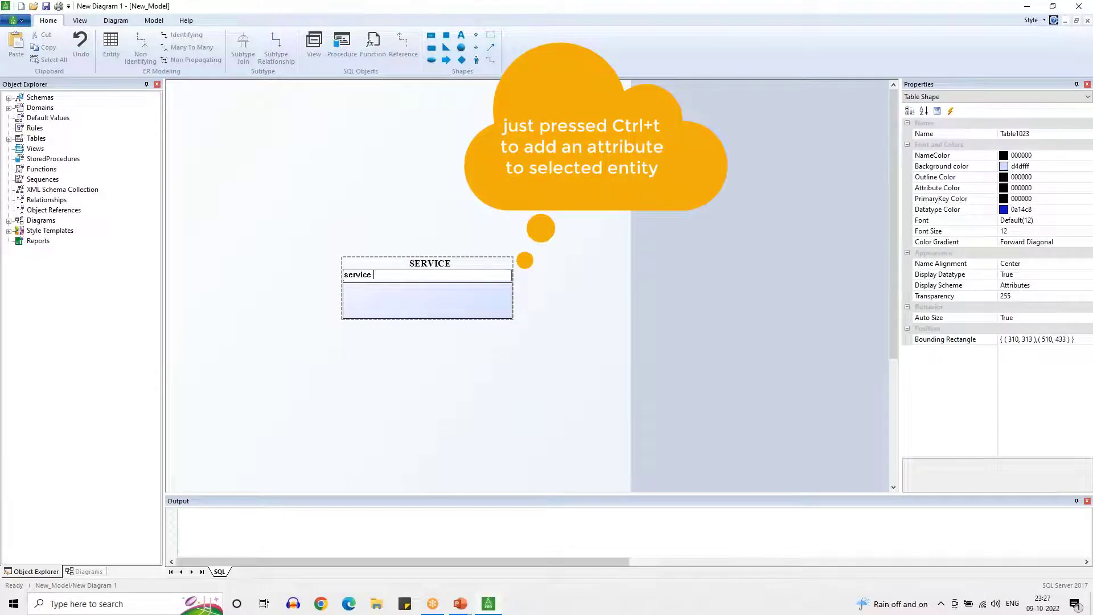
text(id)
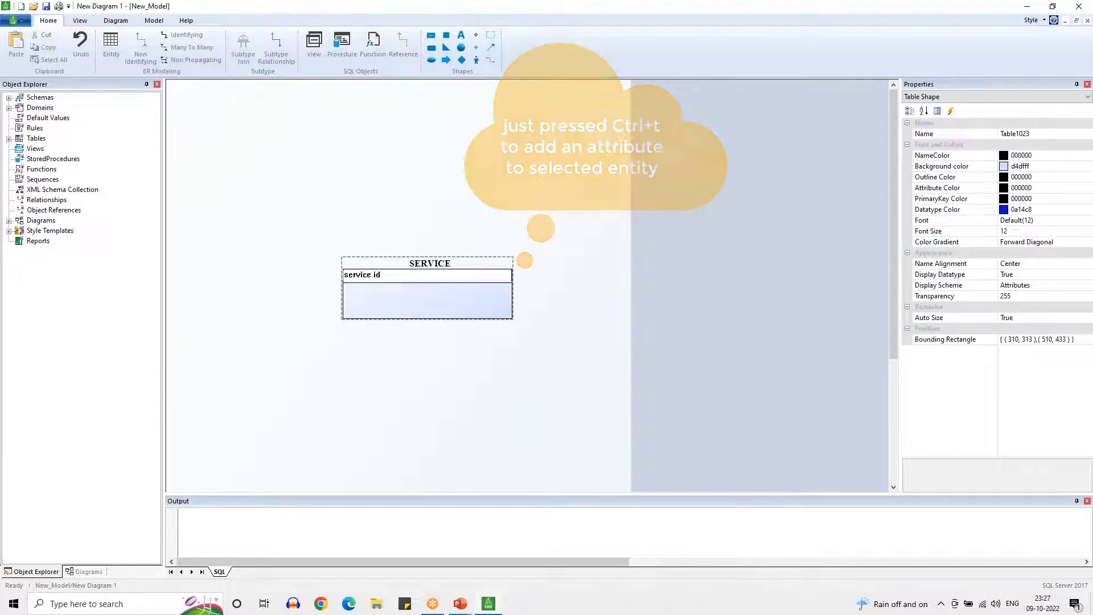
key(Return)
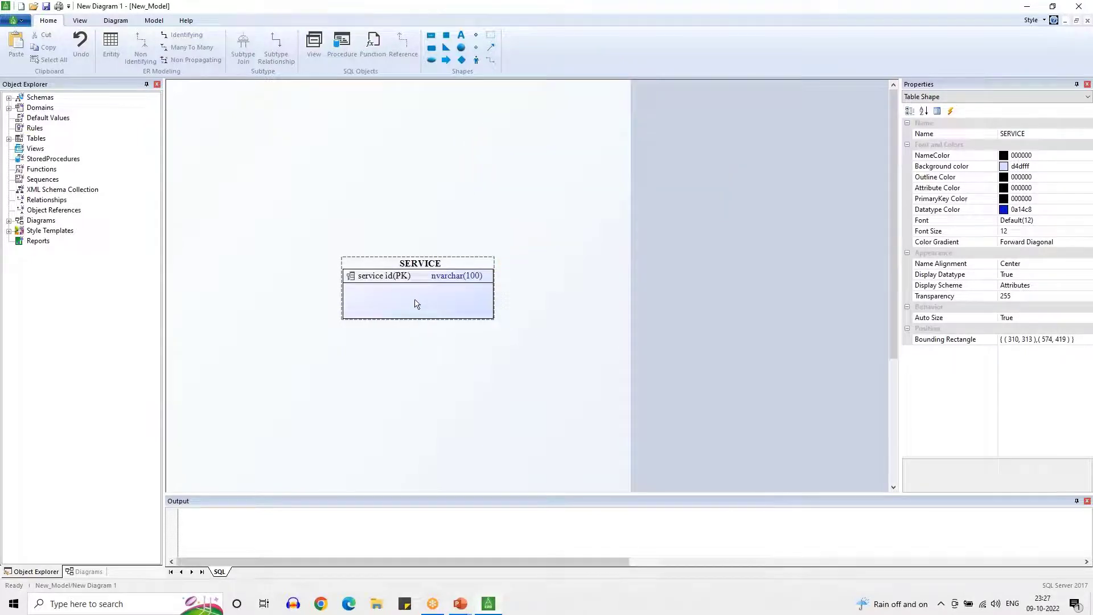
Add the attributes "service name" and "price" to the SERVICE entity below its primary key
key(ctrl+t)
text(ser)
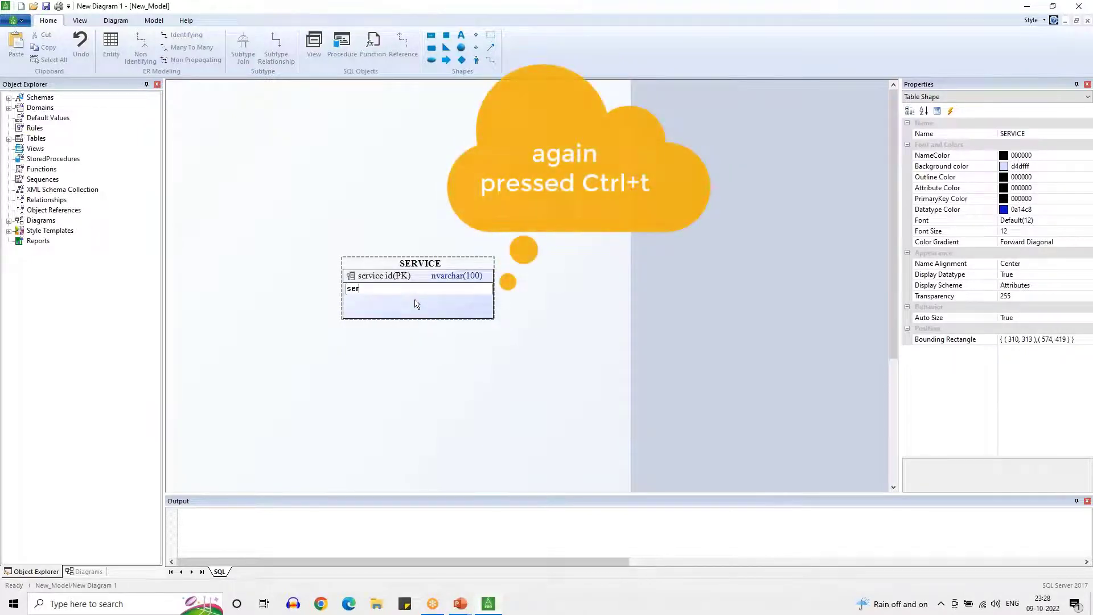
text(vice name)
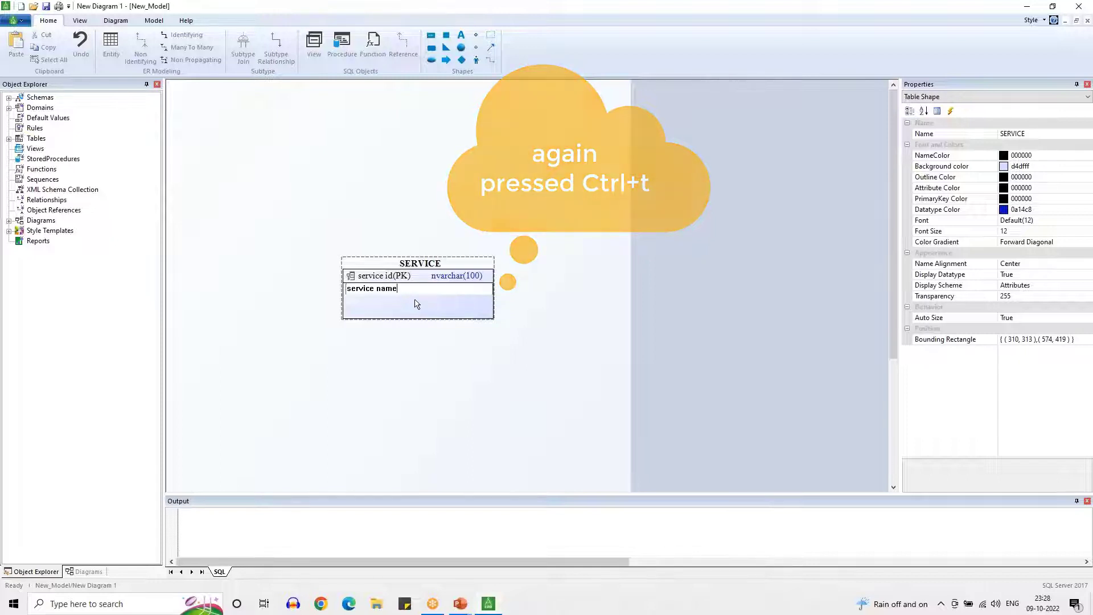
key(Return)
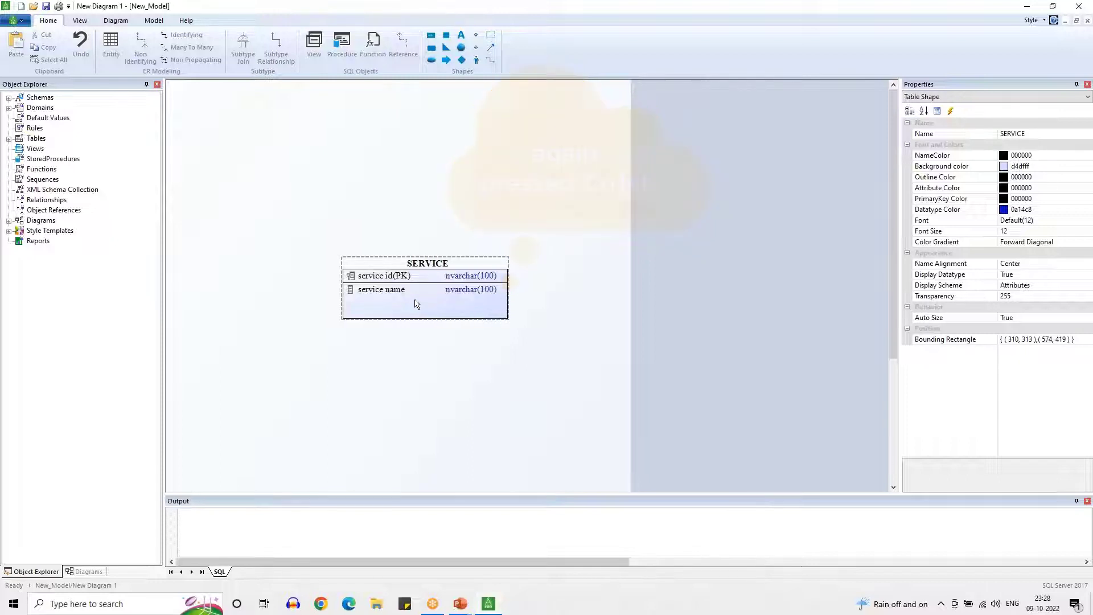
key(ctrl+t)
text(price)
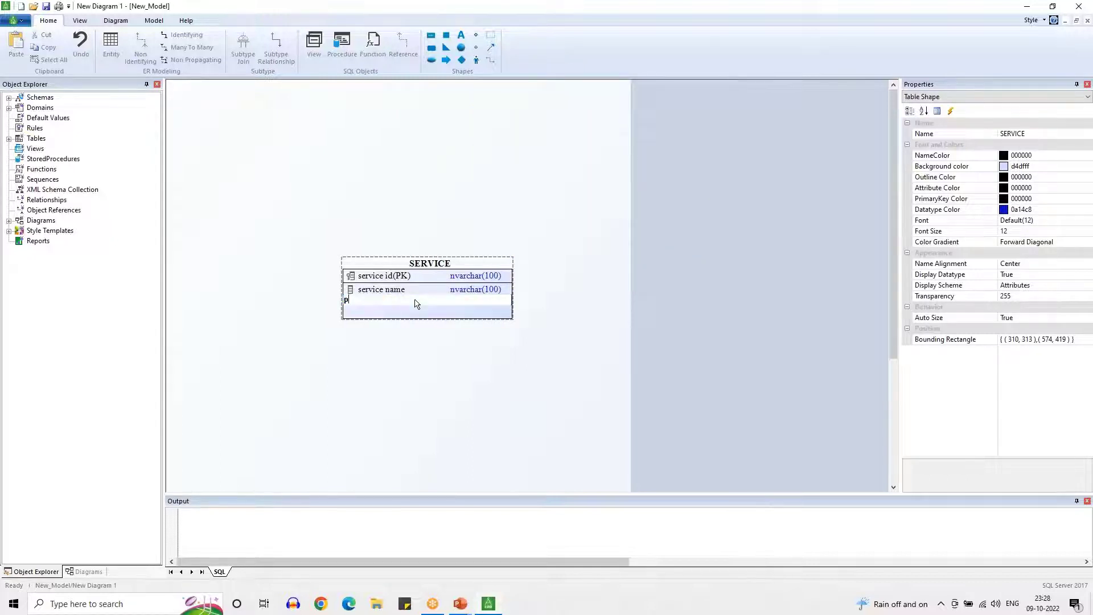
key(Return)
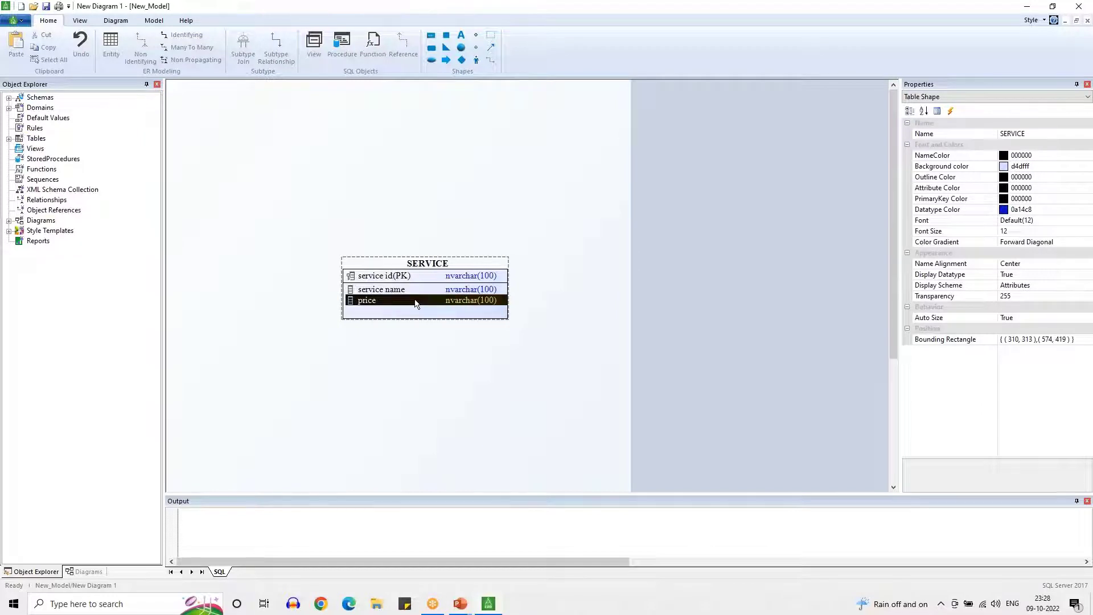
Add the attributes "description" and "service image" to the SERVICE entity
key(ctrl+t)
text(description)
key(Return)
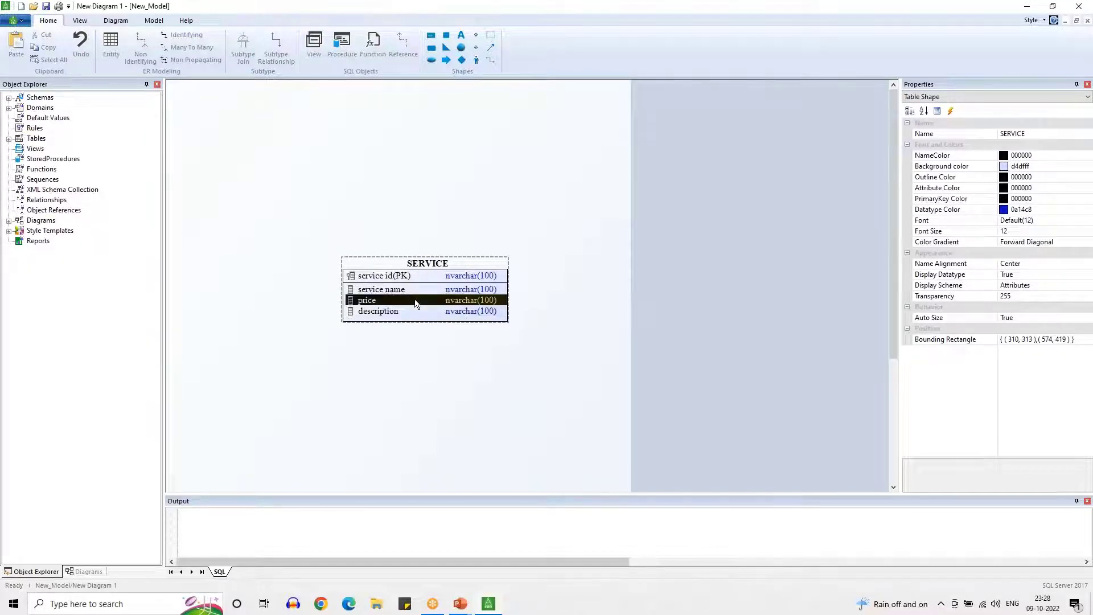
key(ctrl+t)
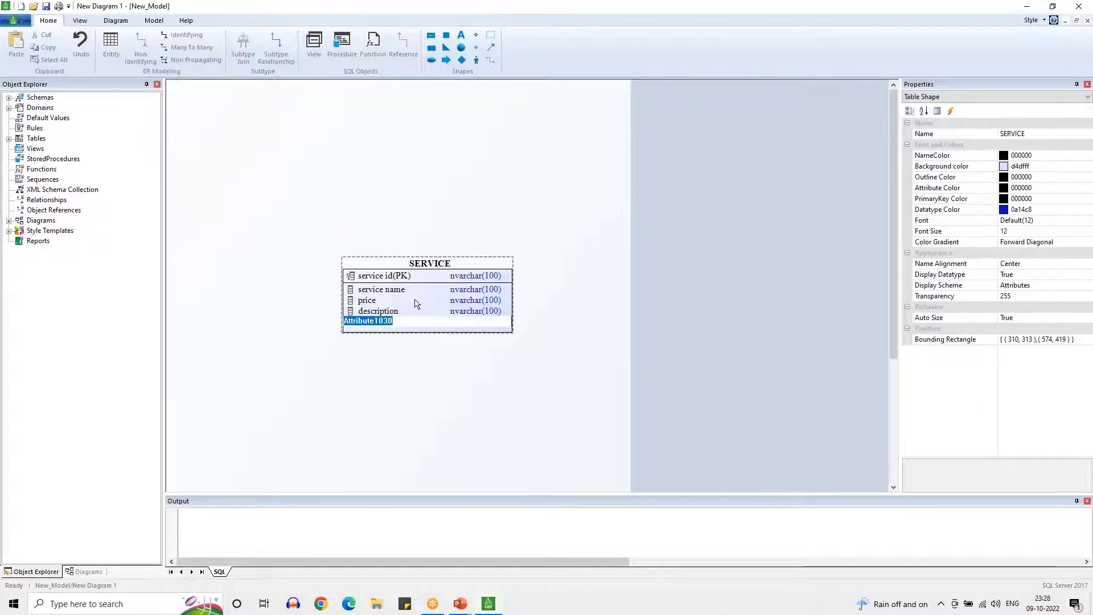
text(service image)
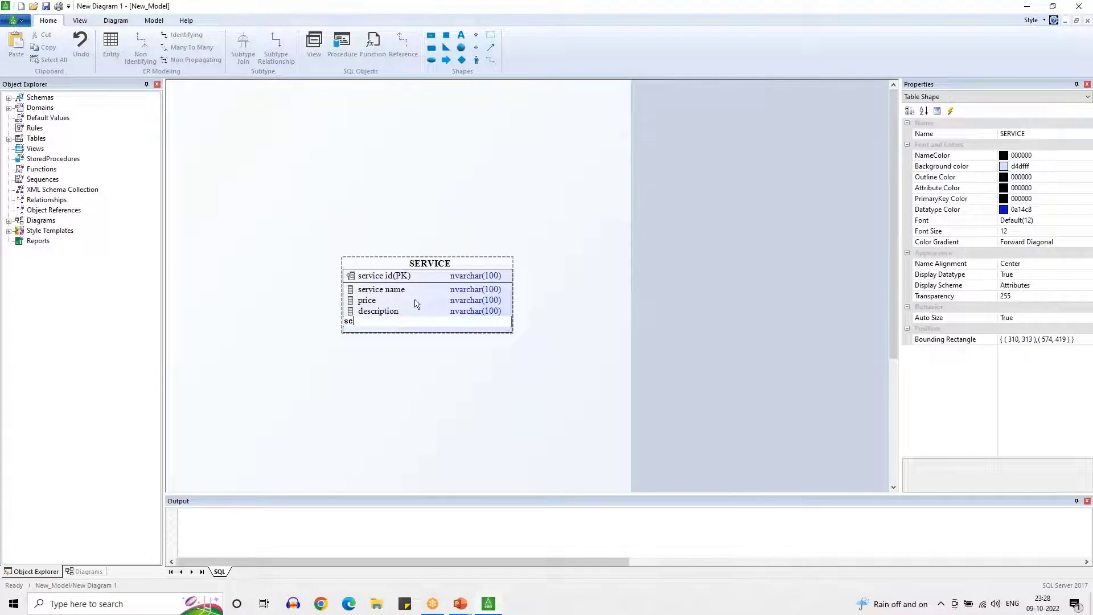
key(Return)
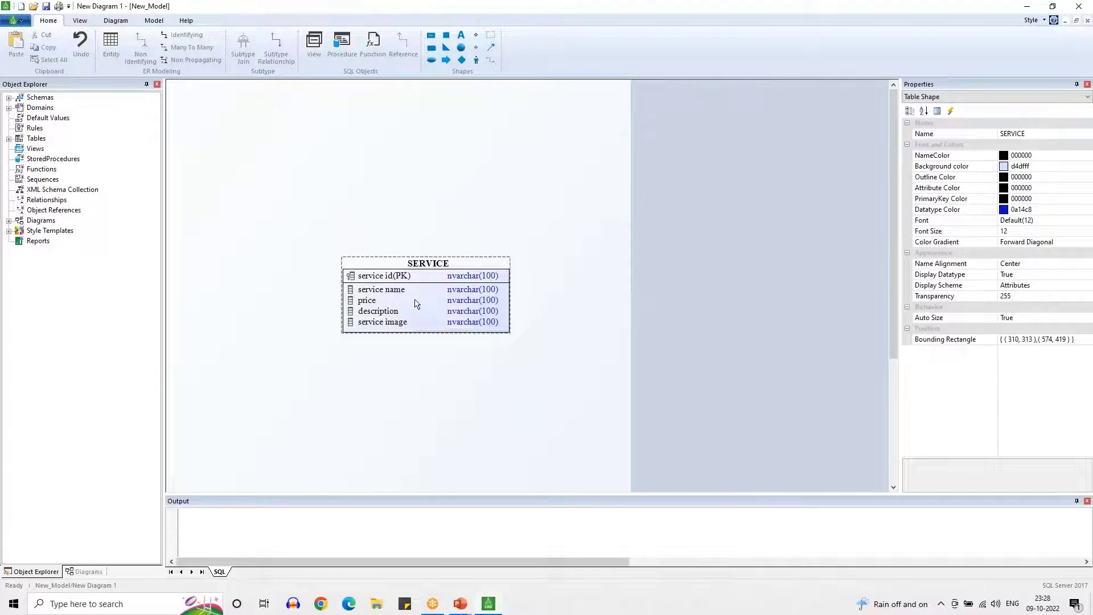
click(417, 301)
click(443, 354)
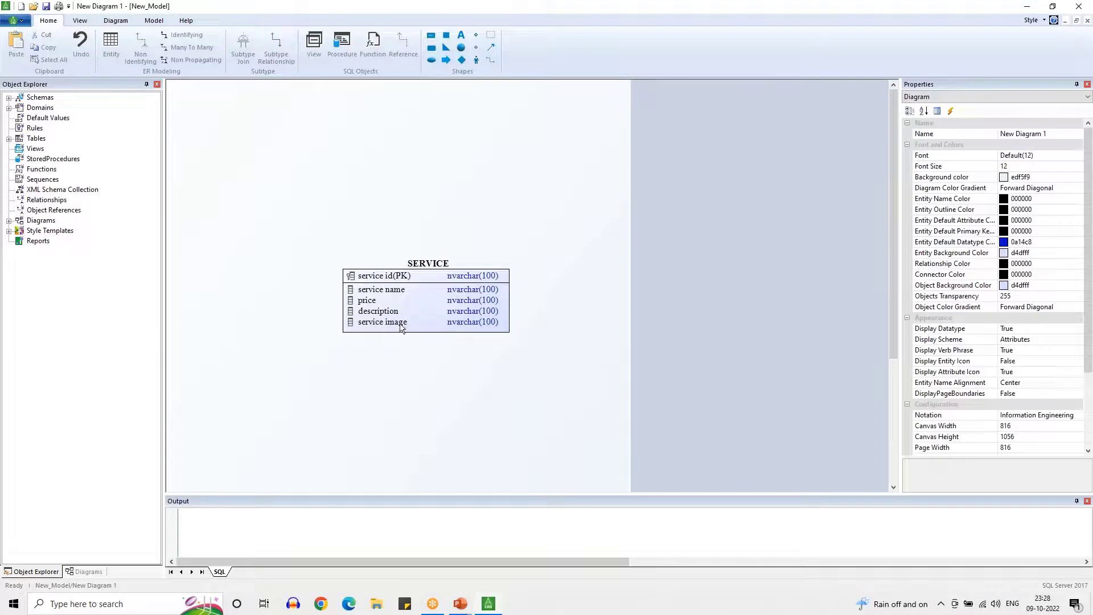
Extend the SERVICE entity's lower edge and add a "category" attribute in the empty space
drag(442, 332, 440, 353)
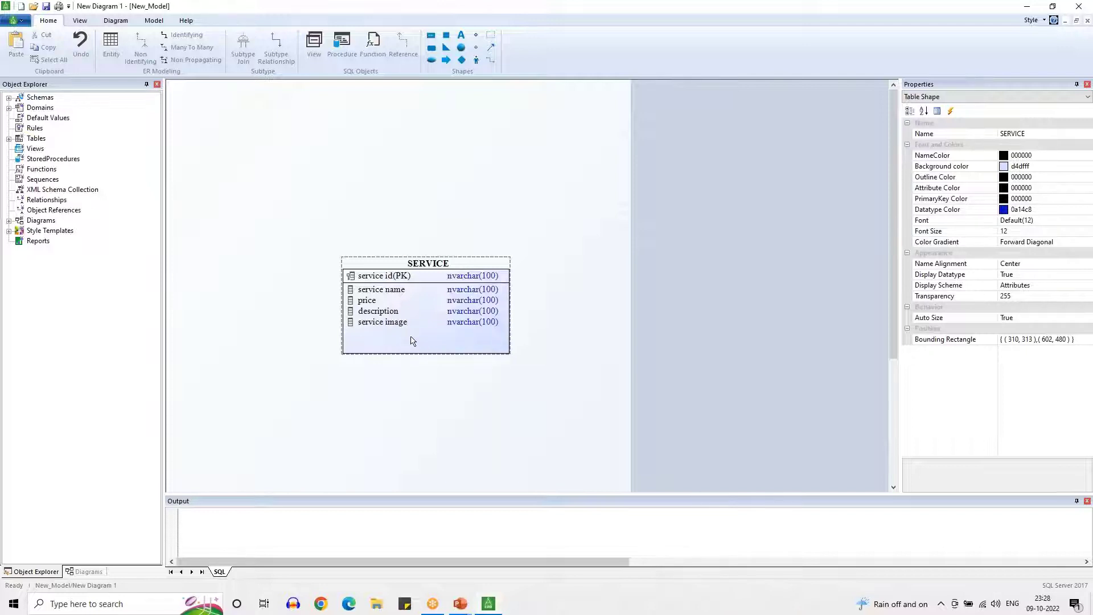
double_click(412, 341)
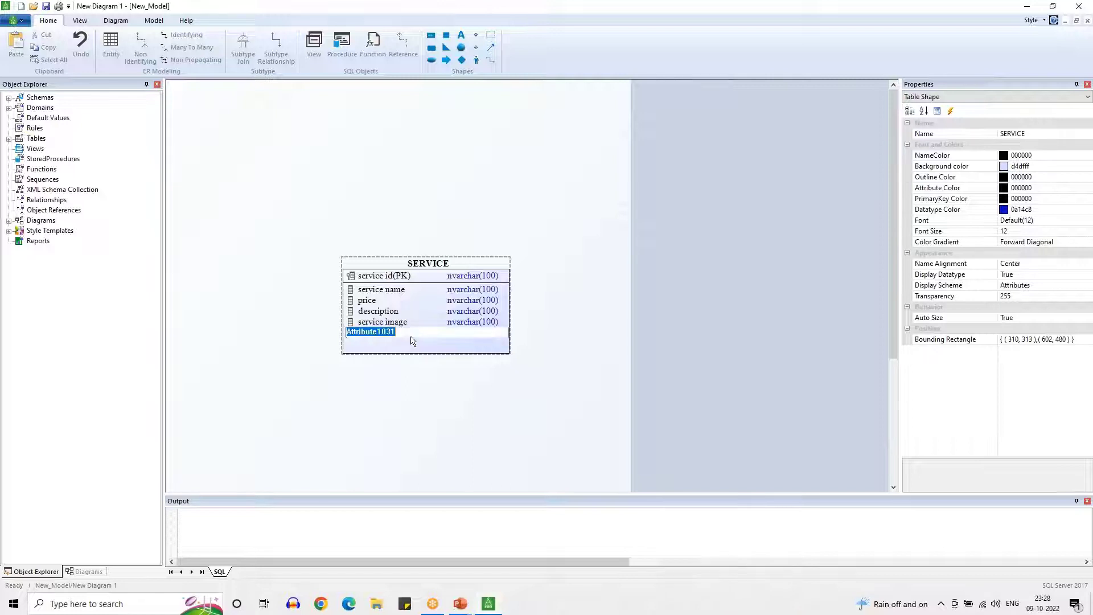
text(category)
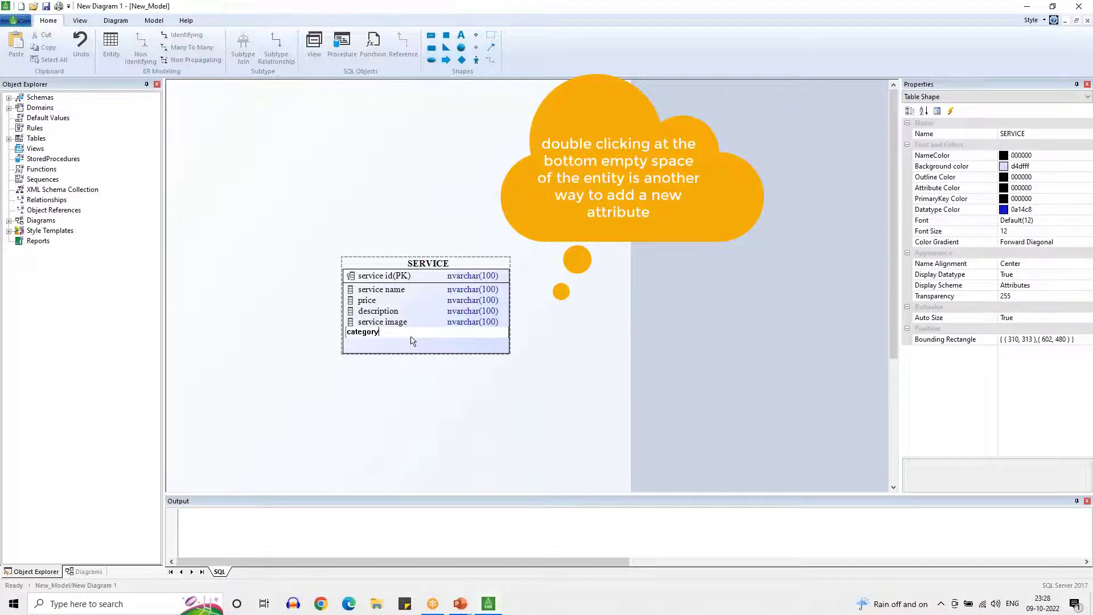
key(Return)
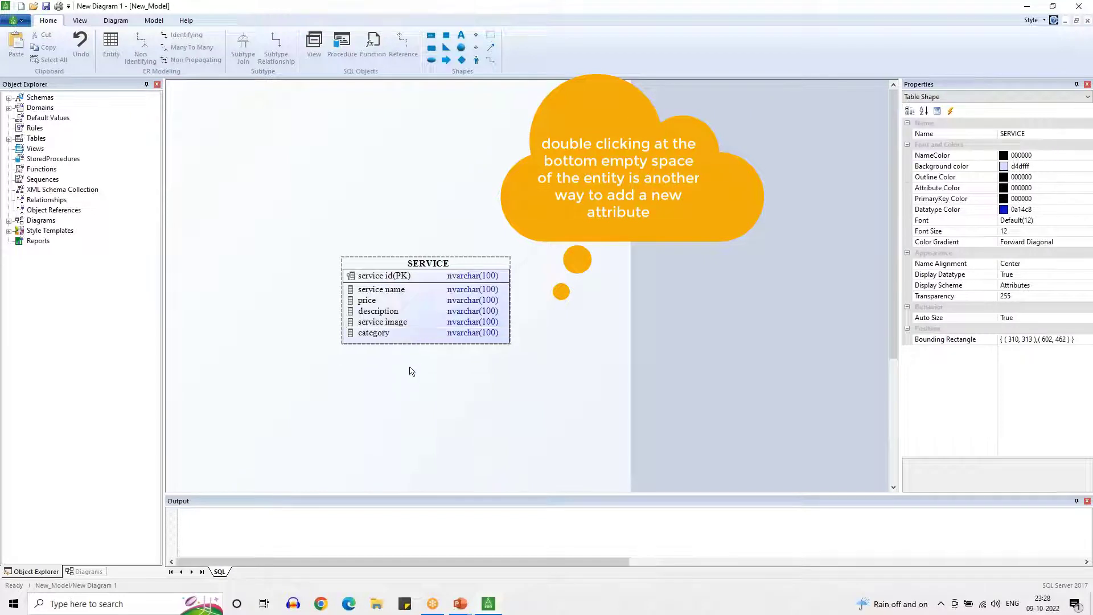
click(392, 334)
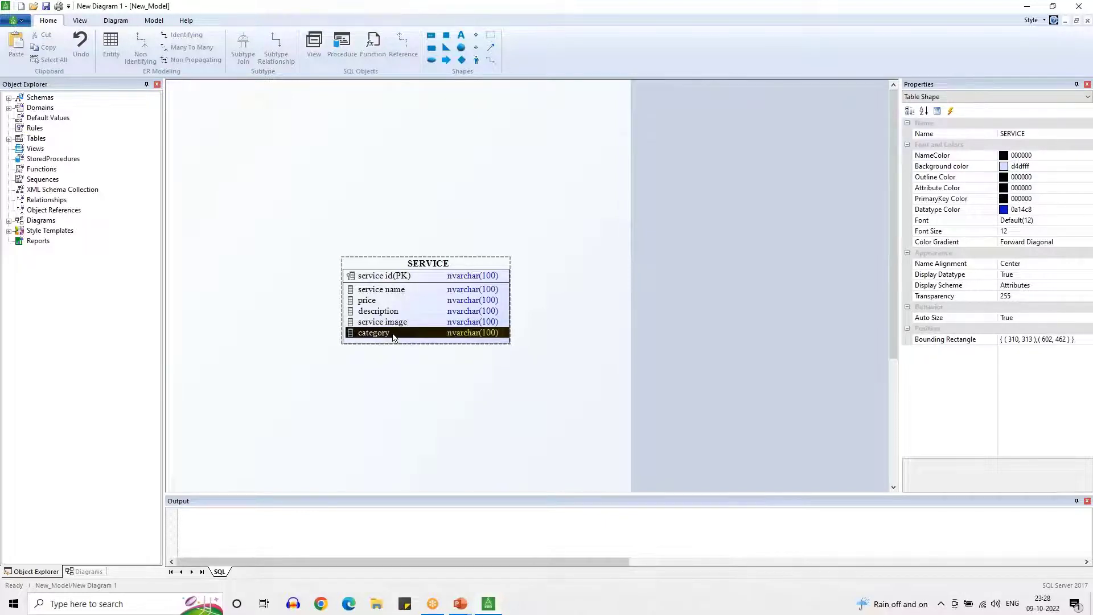
click(390, 392)
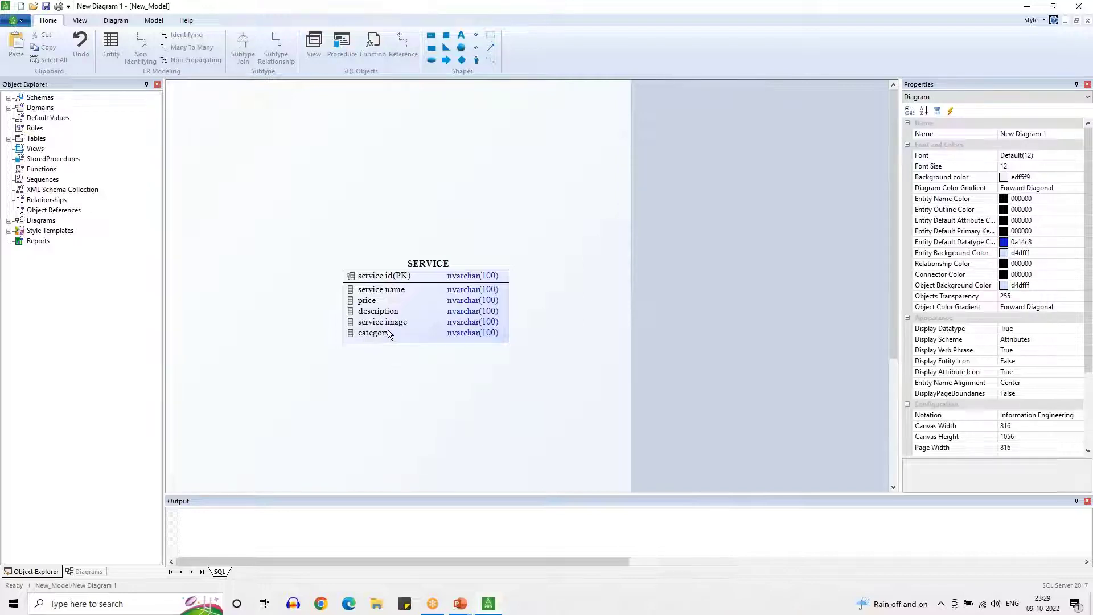
Delete the "category" attribute from the SERVICE entity
click(389, 334)
right_click(389, 333)
click(416, 376)
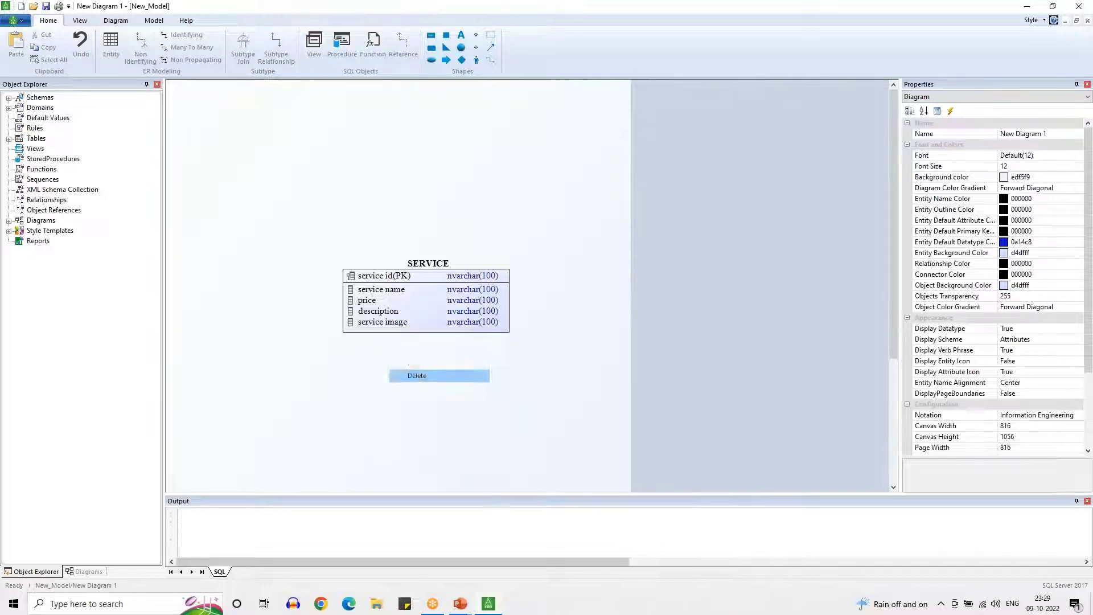
Create a CATEGORY entity to the right of SERVICE with the primary key attribute "category id"
click(111, 46)
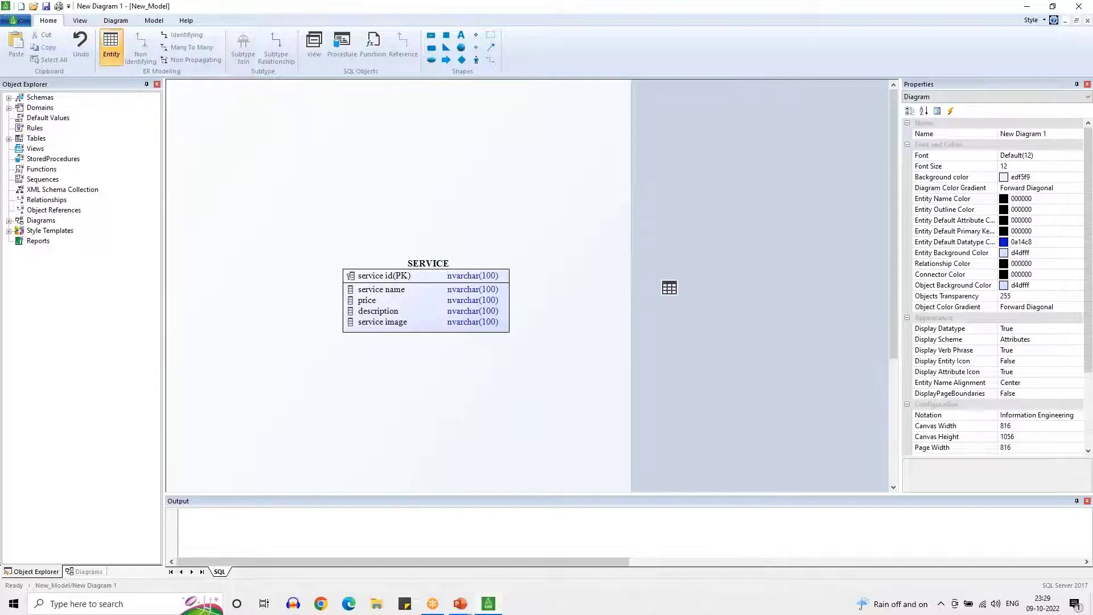
click(691, 273)
text(CATEGORY)
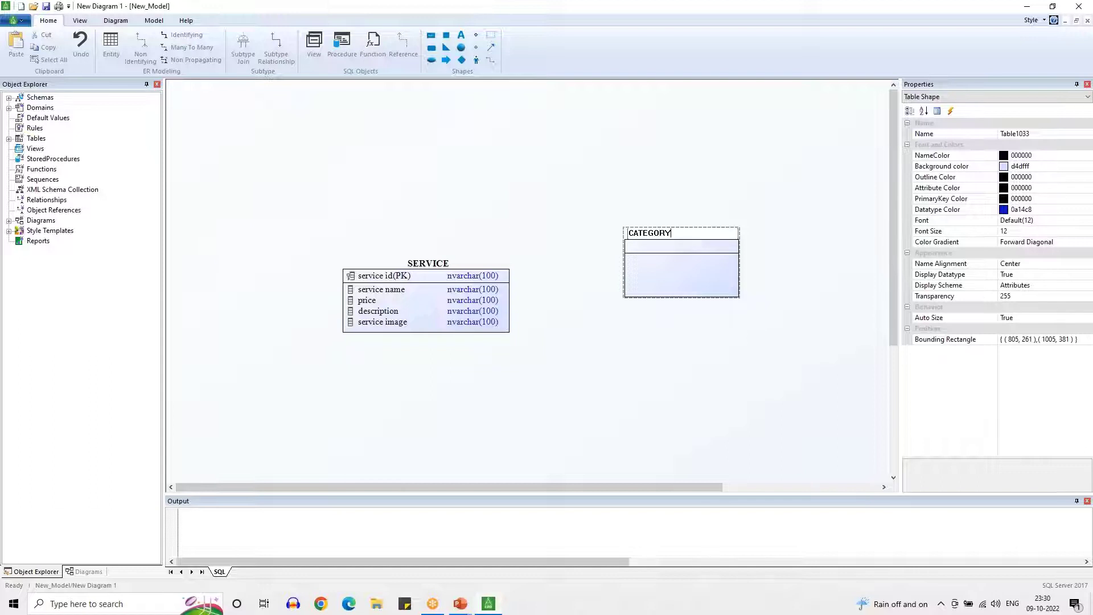
key(Return)
key(Tab)
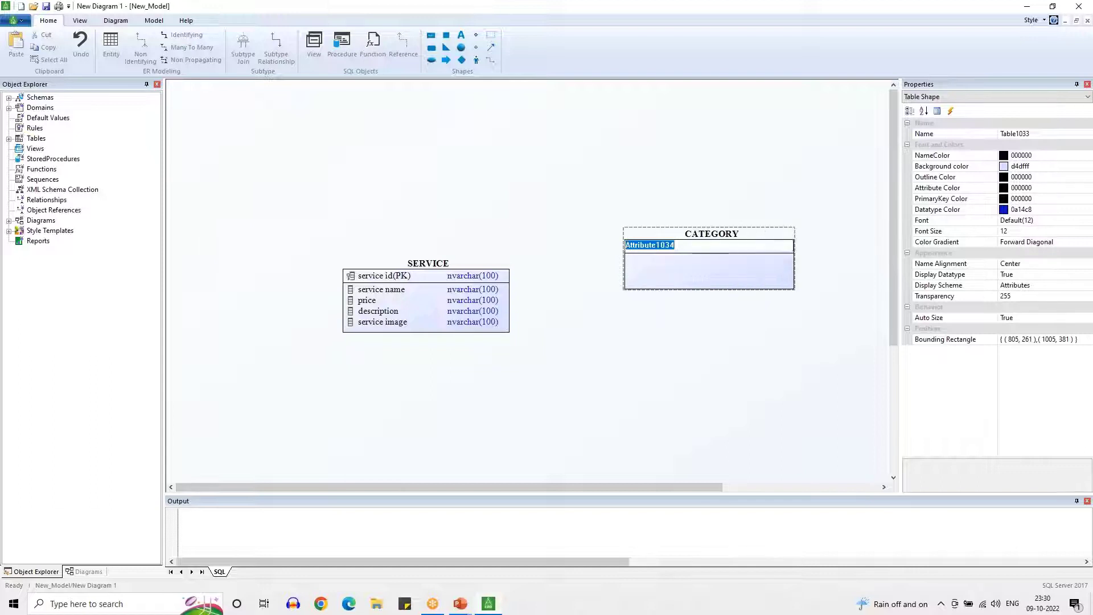
text(category id)
key(Return)
Add the attributes "category name" and "description" to the CATEGORY entity below its primary key
key(Tab)
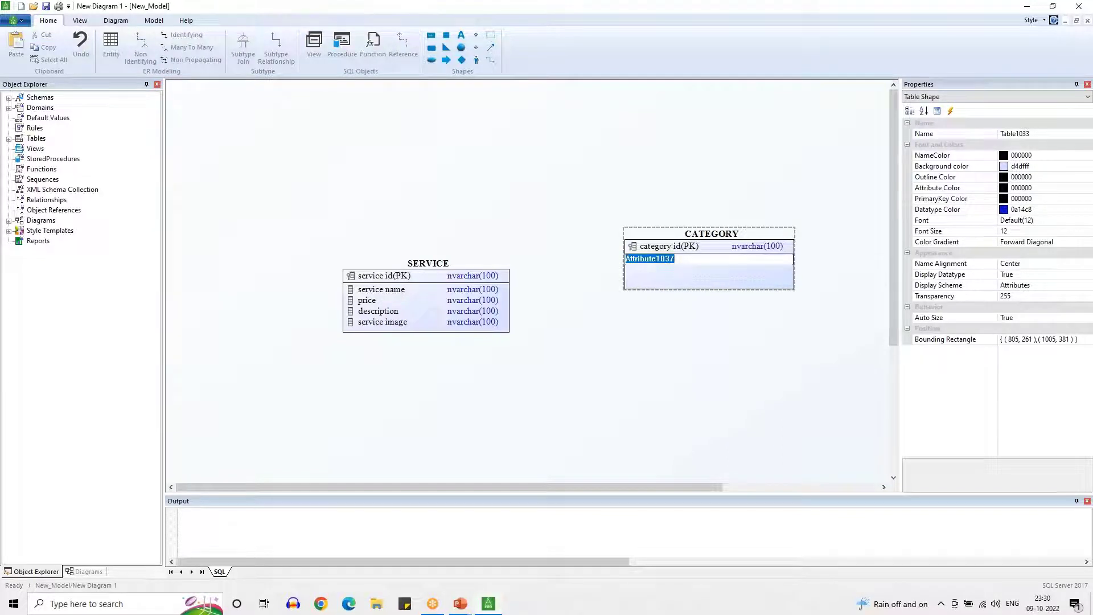
text(category name)
key(Return)
key(Tab)
text(description)
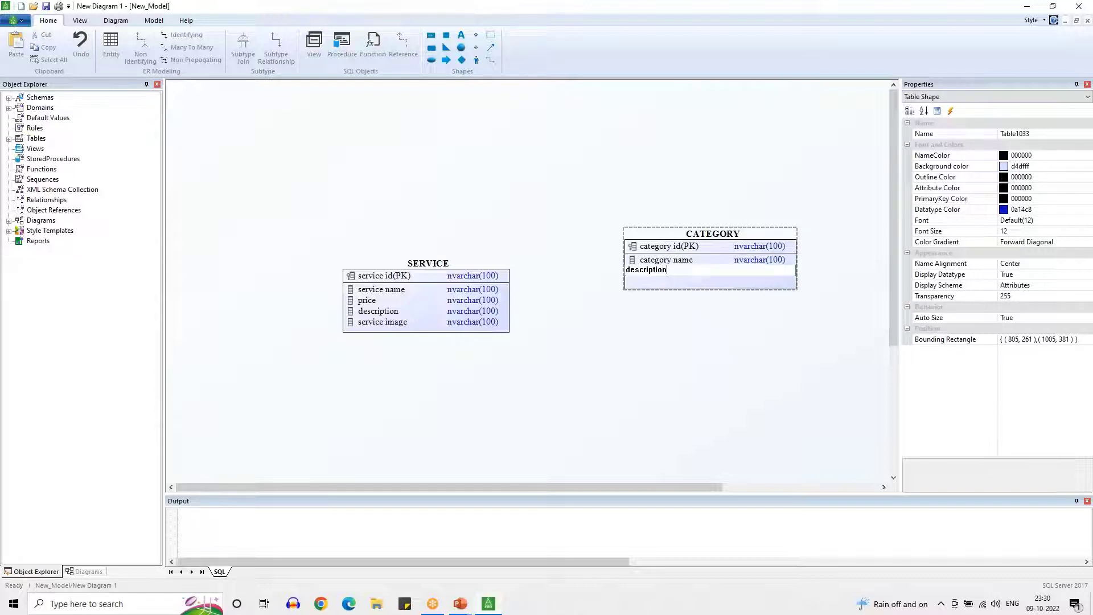
key(Return)
Add a "category image" attribute to the CATEGORY entity and deselect the entity
key(Tab)
text(ca)
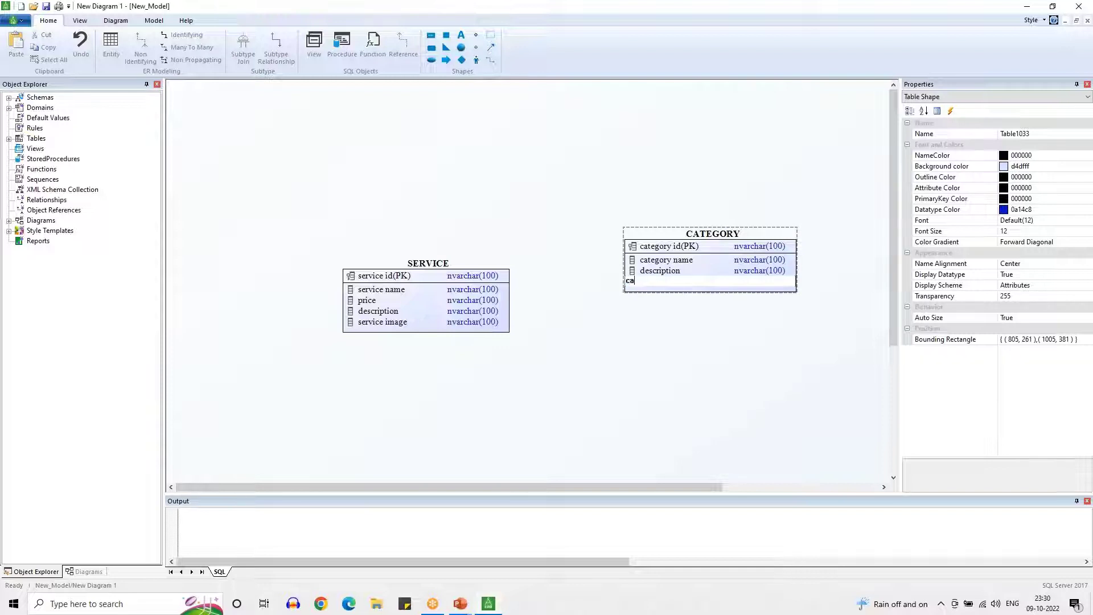
text(tegory image)
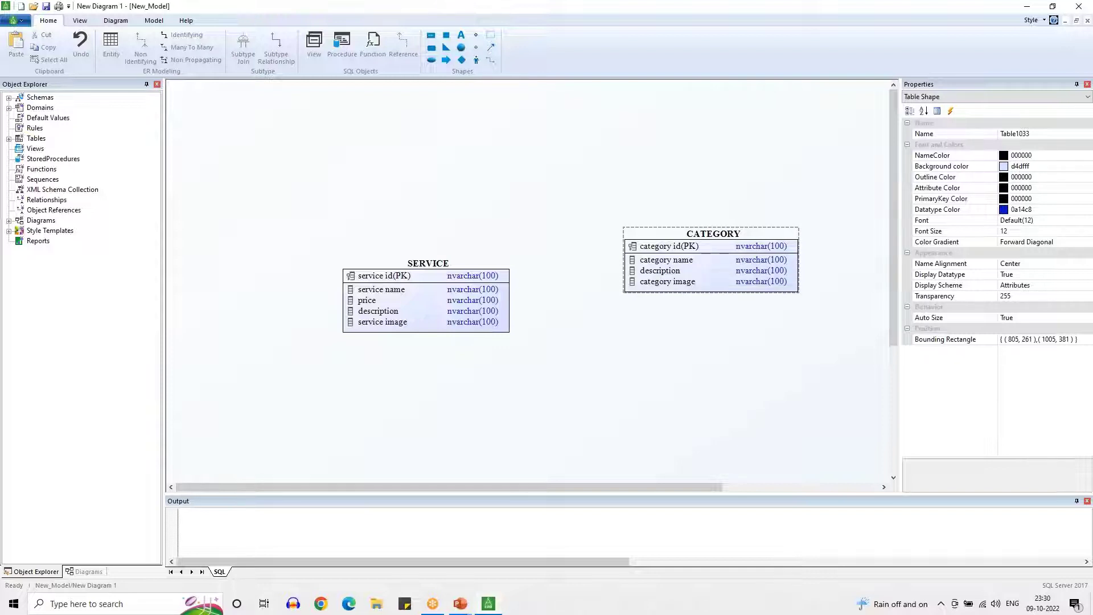
key(Return)
click(666, 260)
click(649, 381)
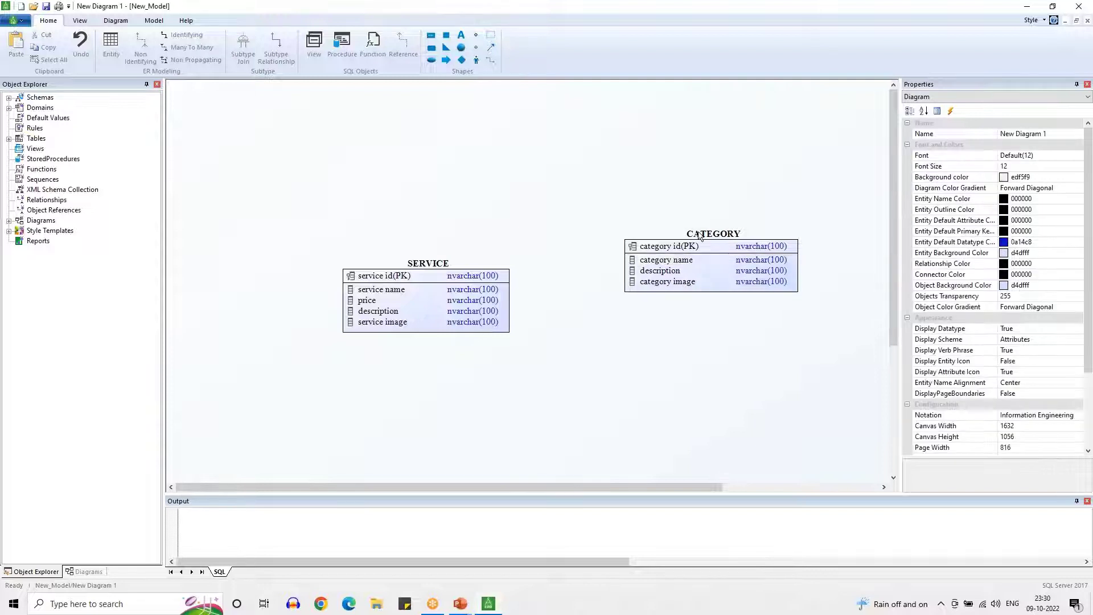
Make the SERVICE entity slightly taller and rearrange the diagram so that CATEGORY sits above SERVICE
drag(441, 261, 367, 271)
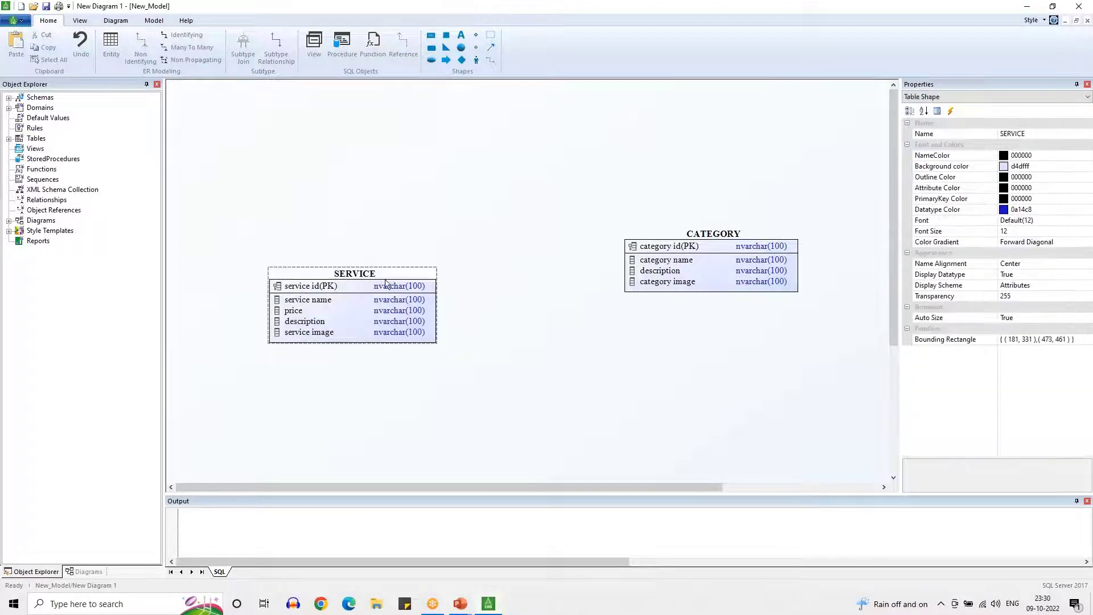
drag(728, 237, 666, 231)
click(661, 276)
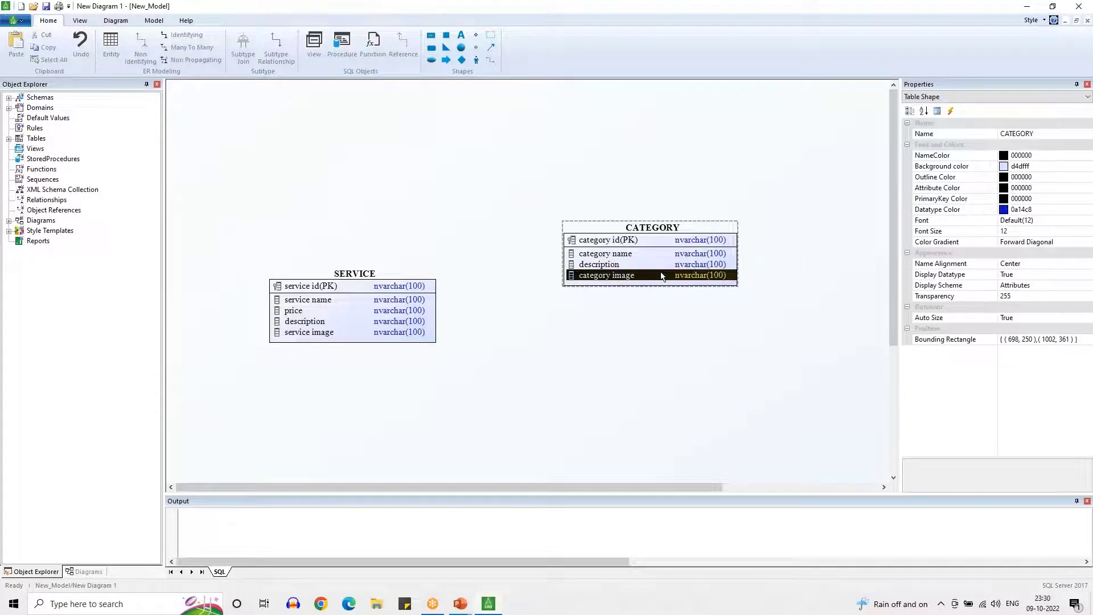
click(638, 340)
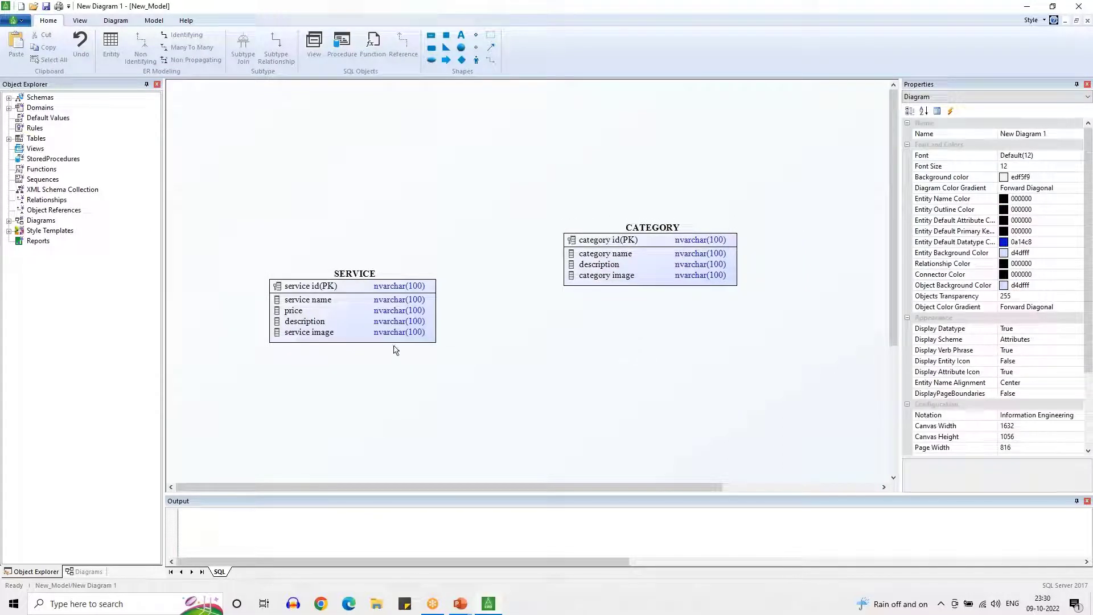
drag(394, 344, 395, 358)
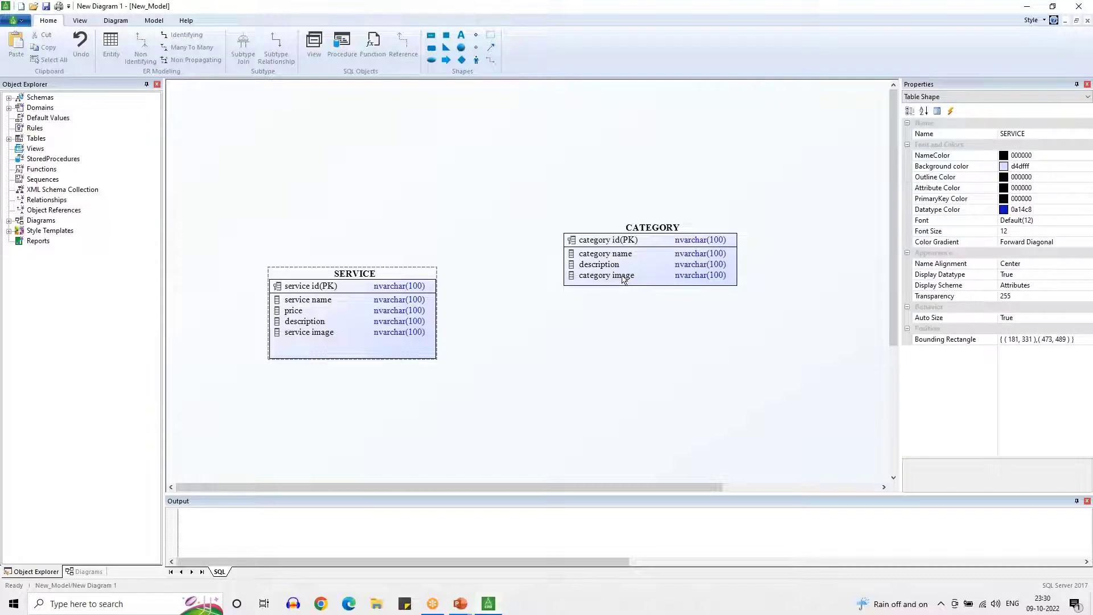
click(624, 317)
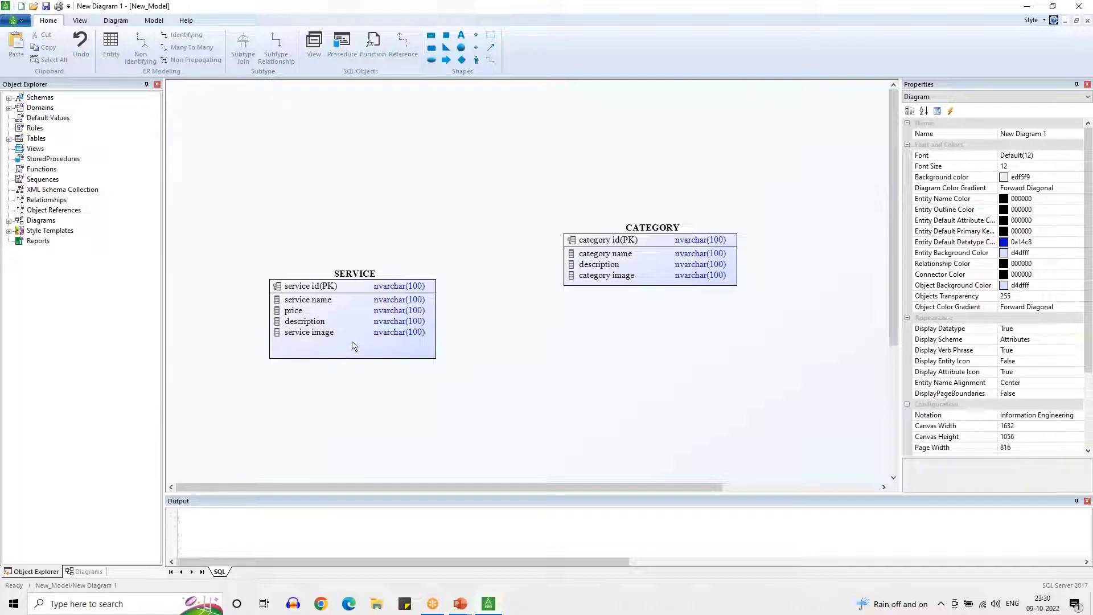
drag(353, 320, 472, 397)
drag(645, 276, 479, 200)
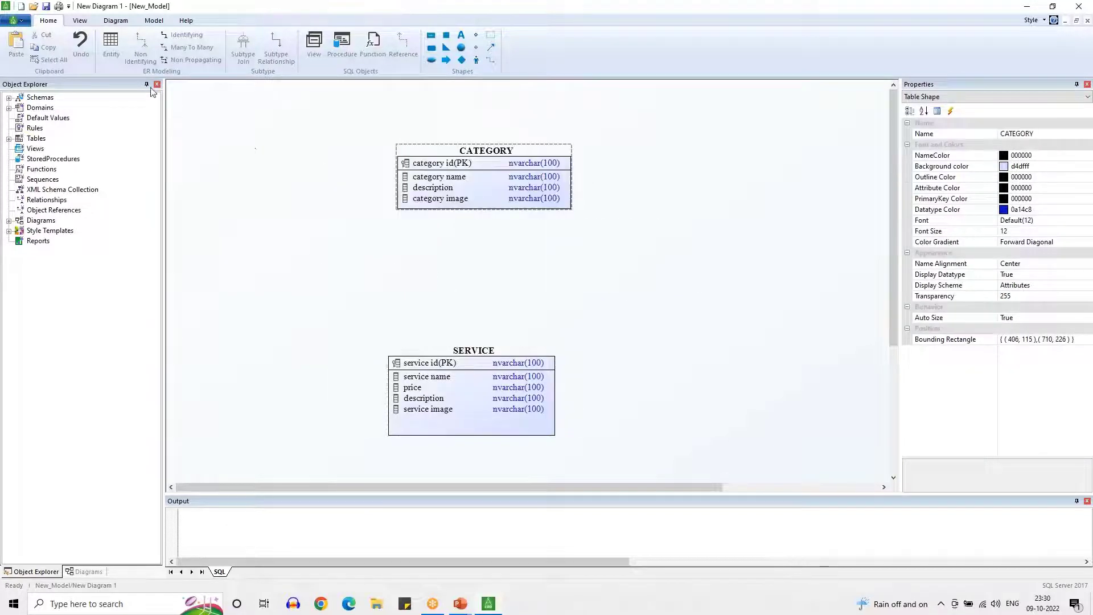
Create a non-identifying relationship with CATEGORY as parent and SERVICE as child, then inspect the foreign key and the relationship
click(146, 41)
click(487, 186)
click(481, 378)
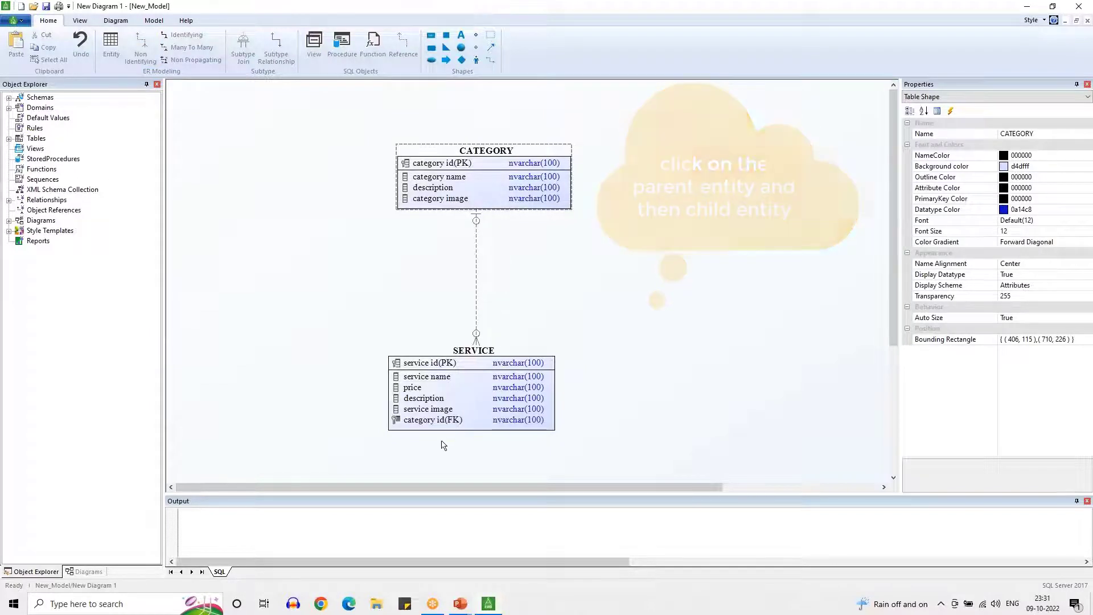
click(437, 423)
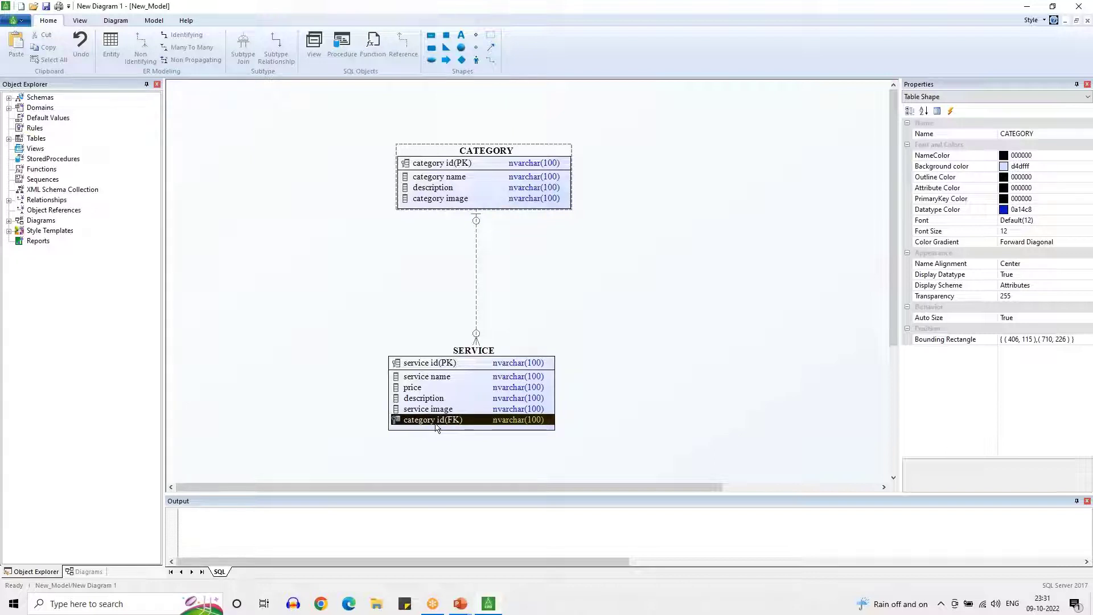
click(476, 284)
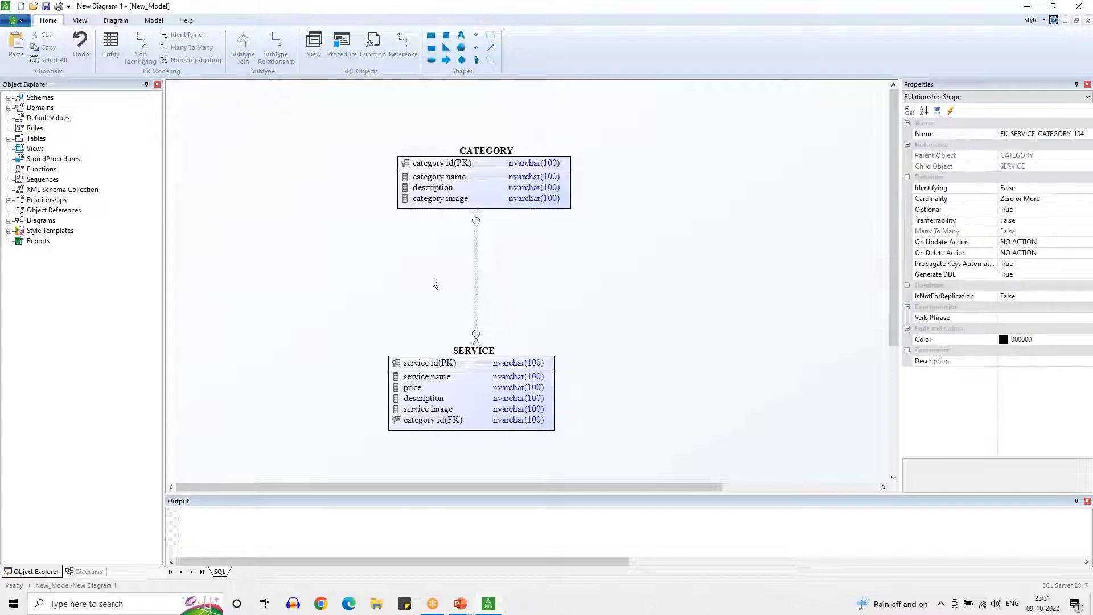
click(434, 283)
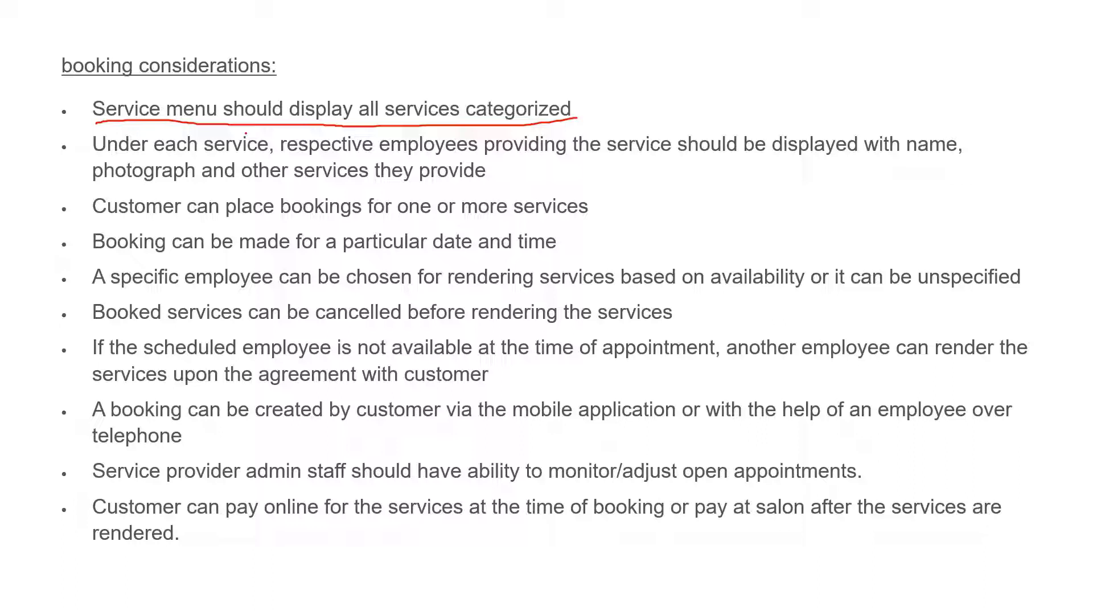
key(e)
drag(102, 155, 272, 151)
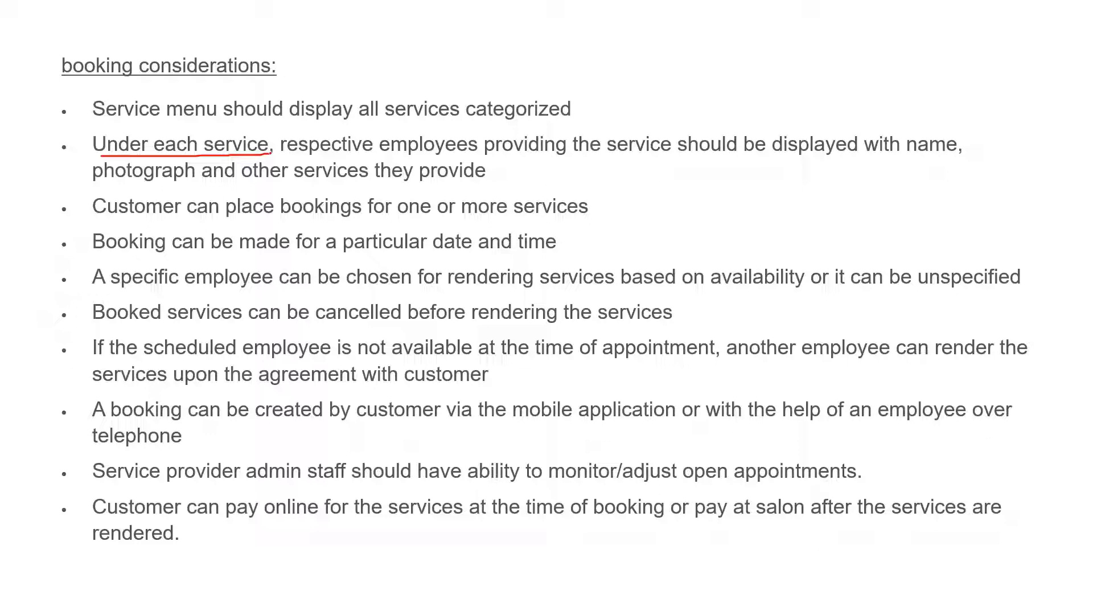
Switch back to the ER modeling application and create an EMPLOYEE entity beside SERVICE and CATEGORY with the primary key "employee id"
key(alt+Tab)
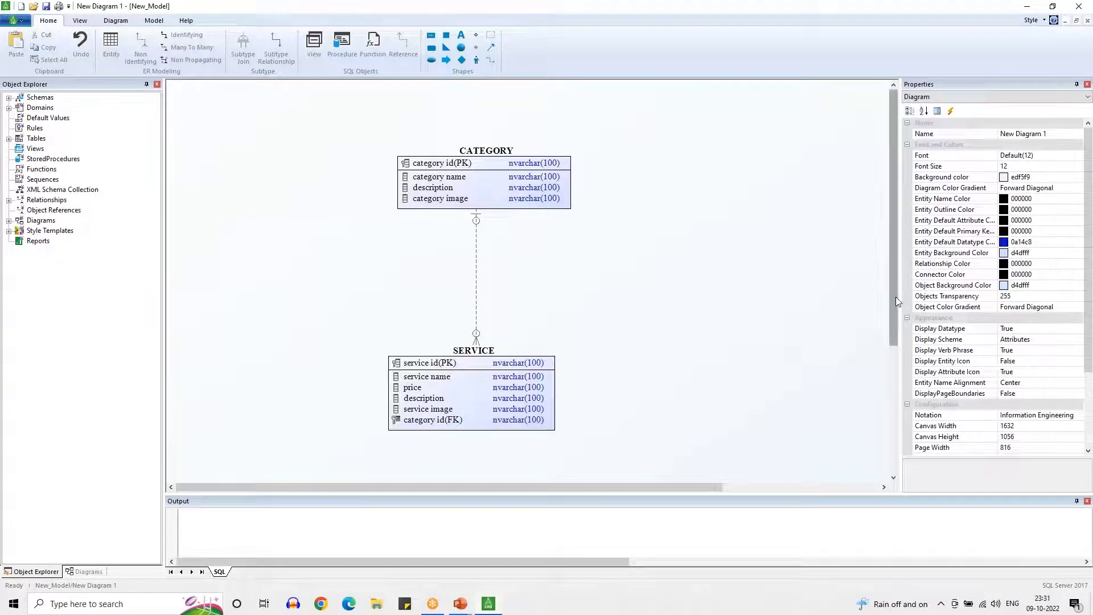
drag(893, 291, 885, 352)
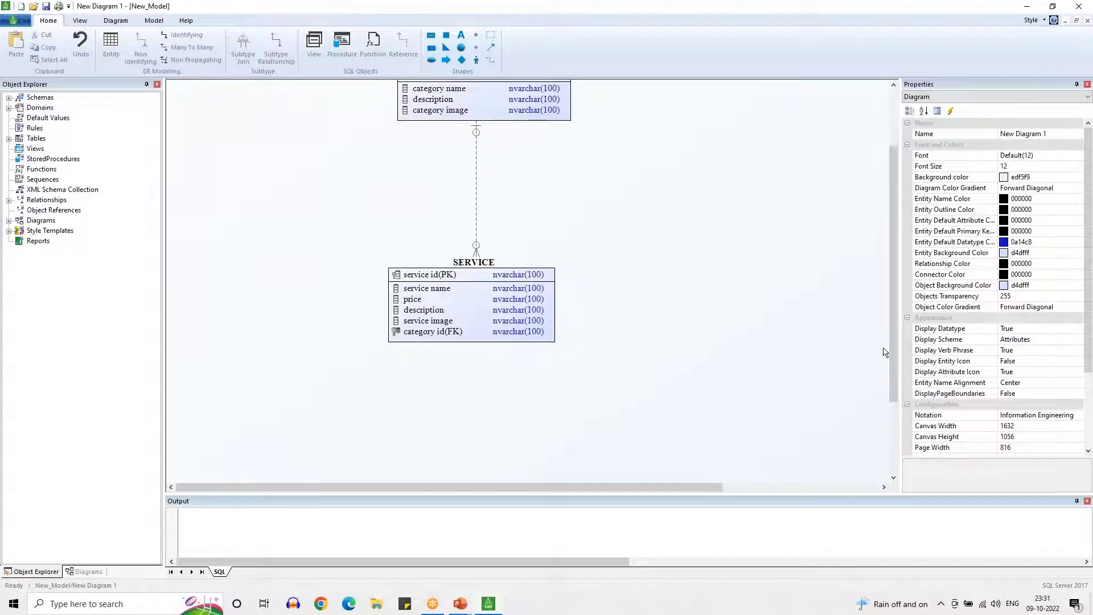
scroll(731, 313, up, 1)
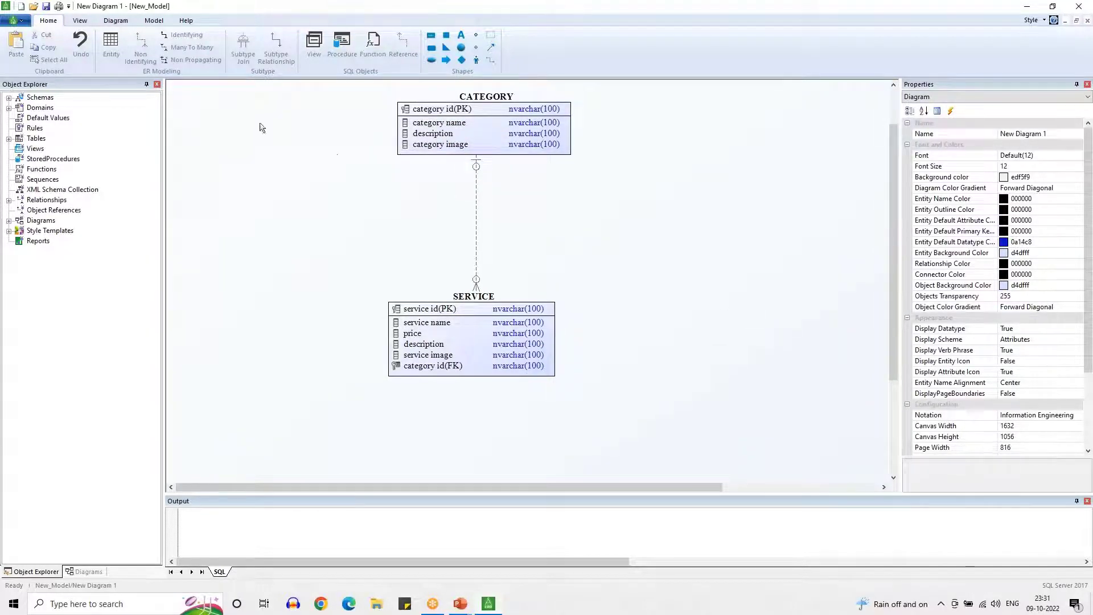
click(116, 47)
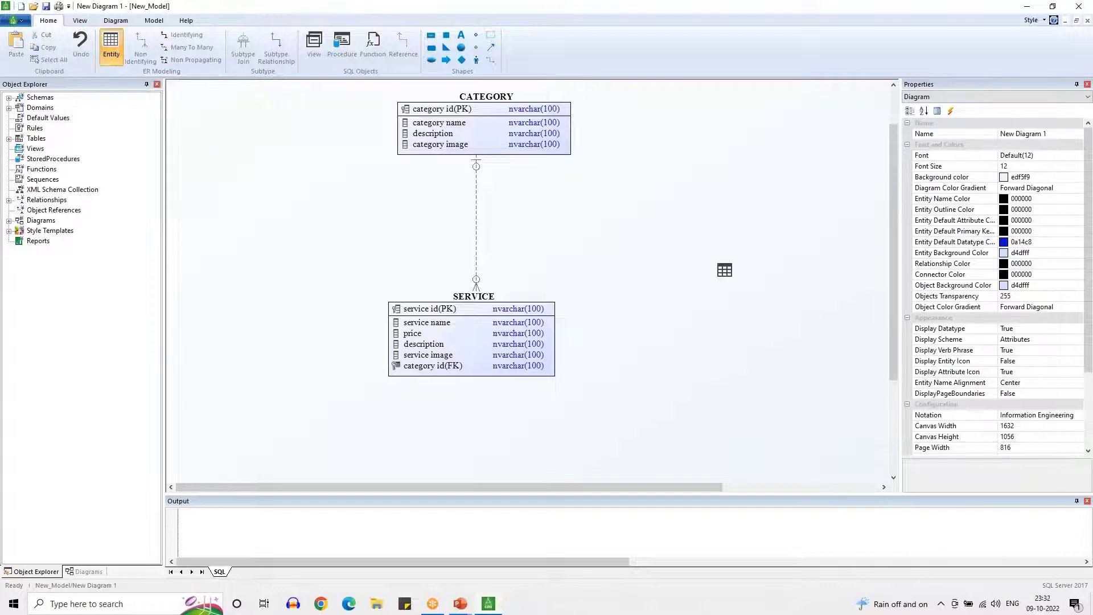
click(762, 271)
text(E)
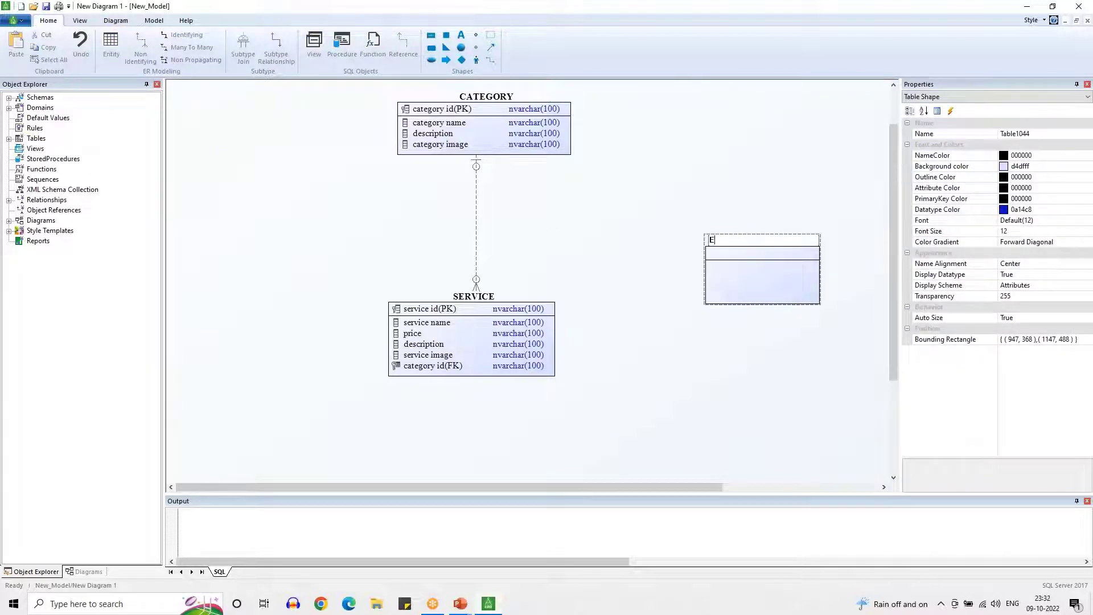
text(MPLOYEE)
key(Return)
text(employee)
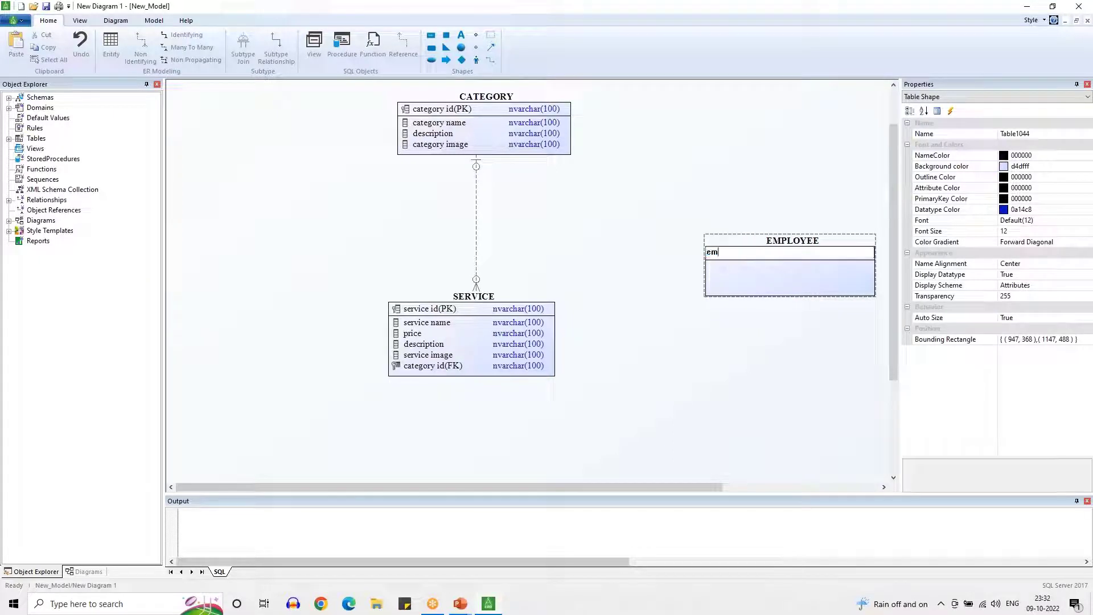
text( id)
key(Return)
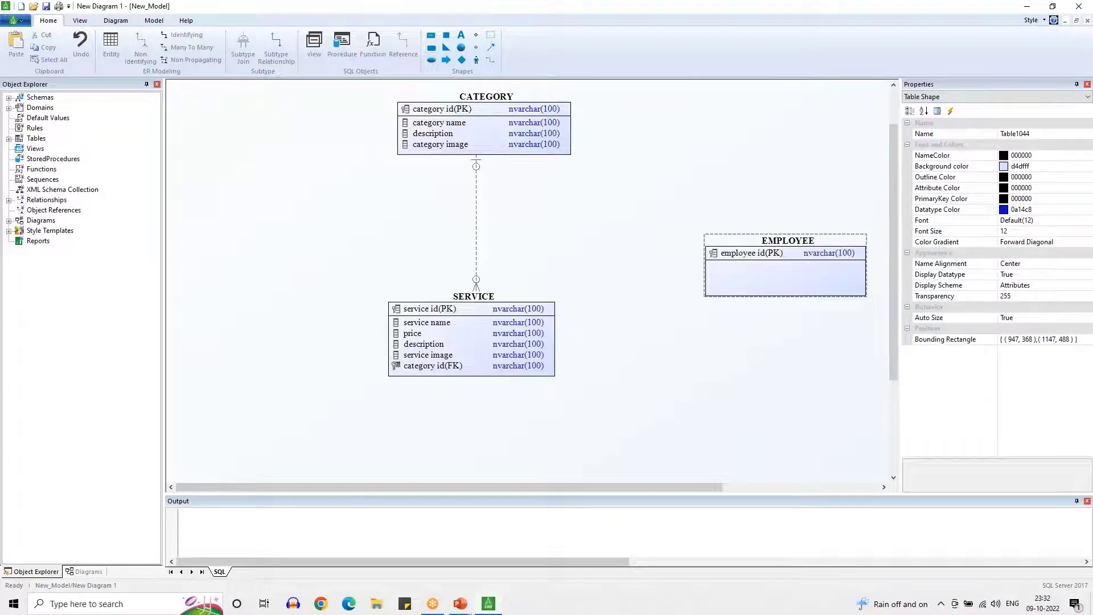
click(750, 348)
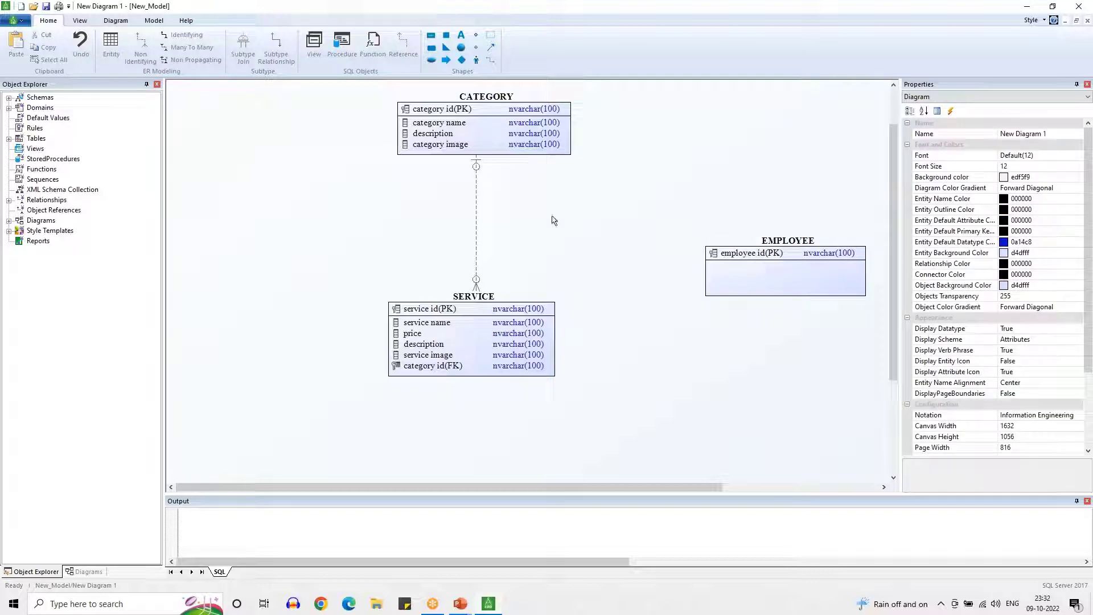
Set the model's default data type for attributes to nvarchar(200) in the model settings
click(537, 112)
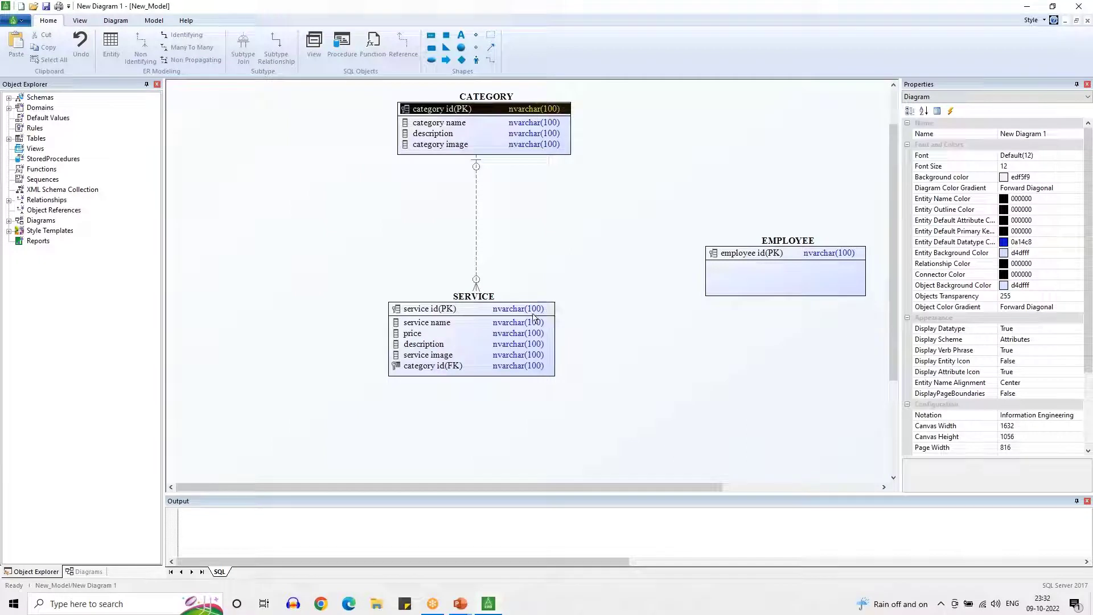
click(529, 214)
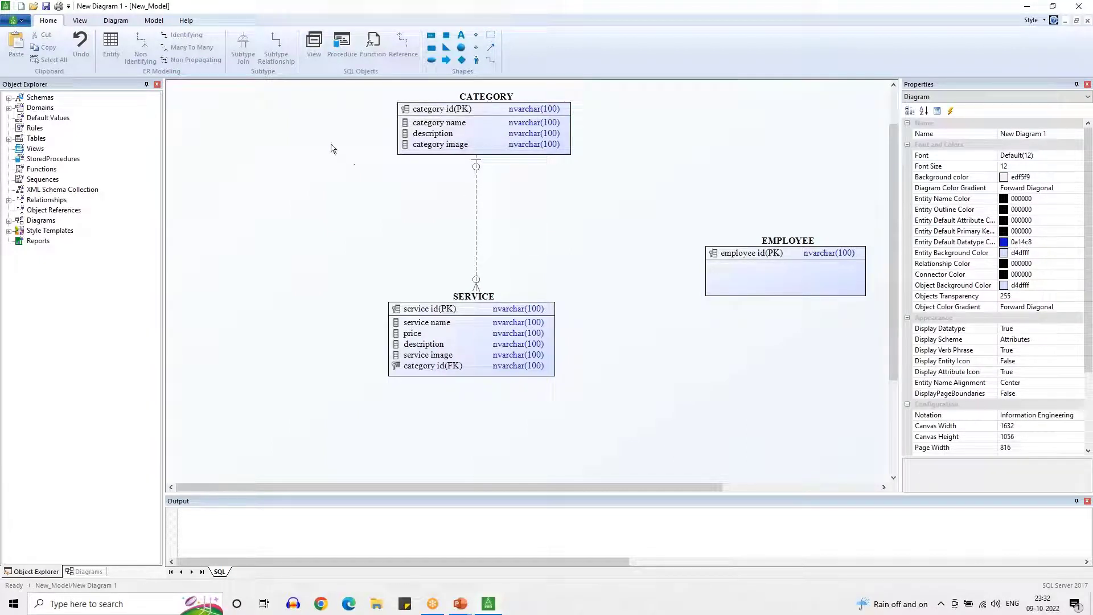
click(158, 24)
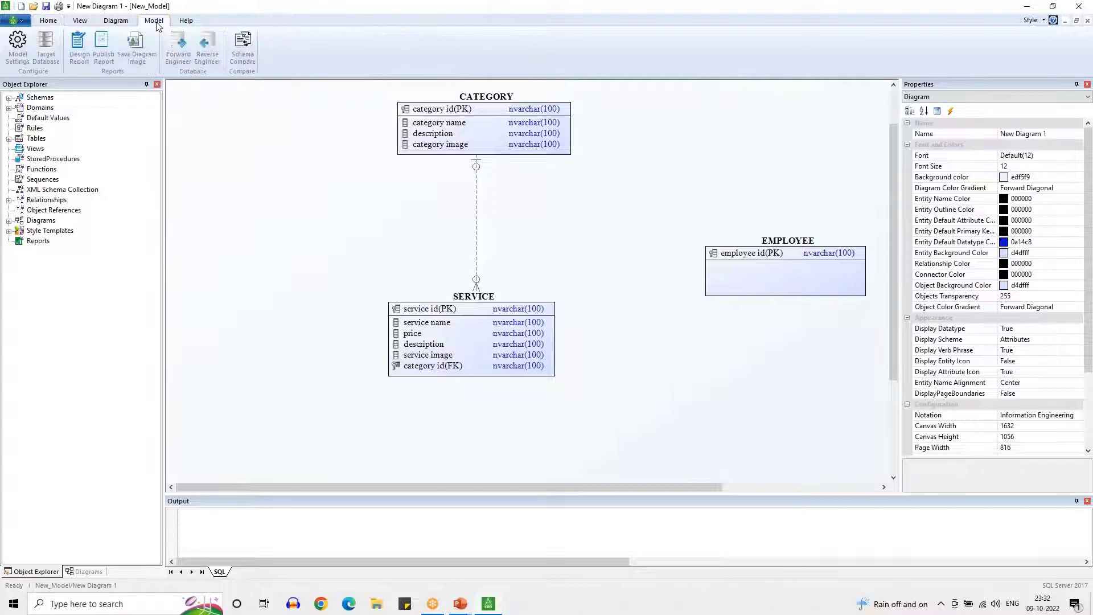
click(18, 46)
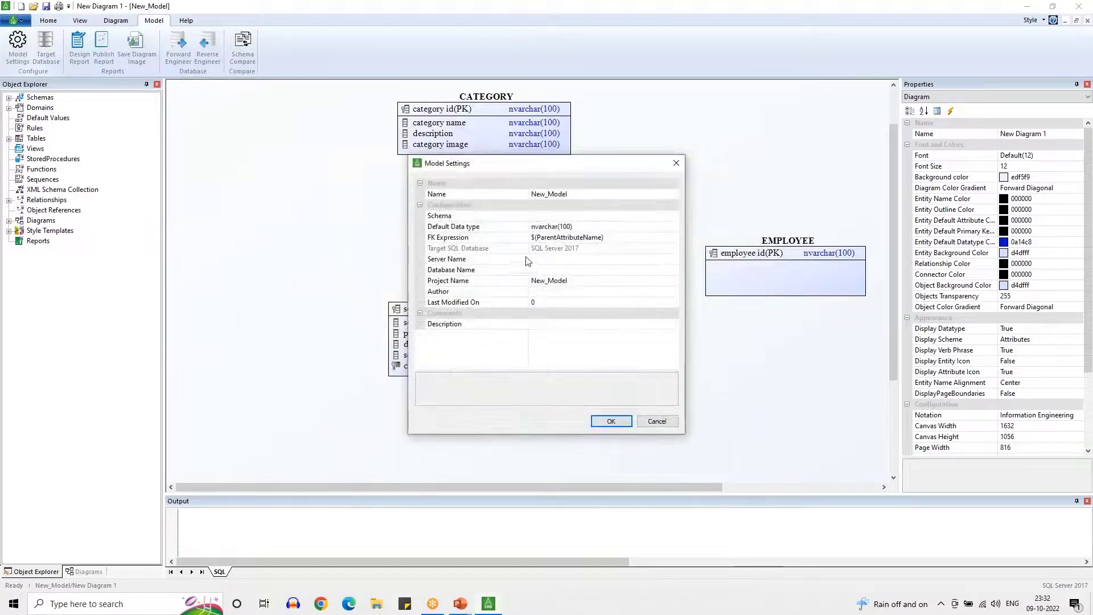
click(569, 227)
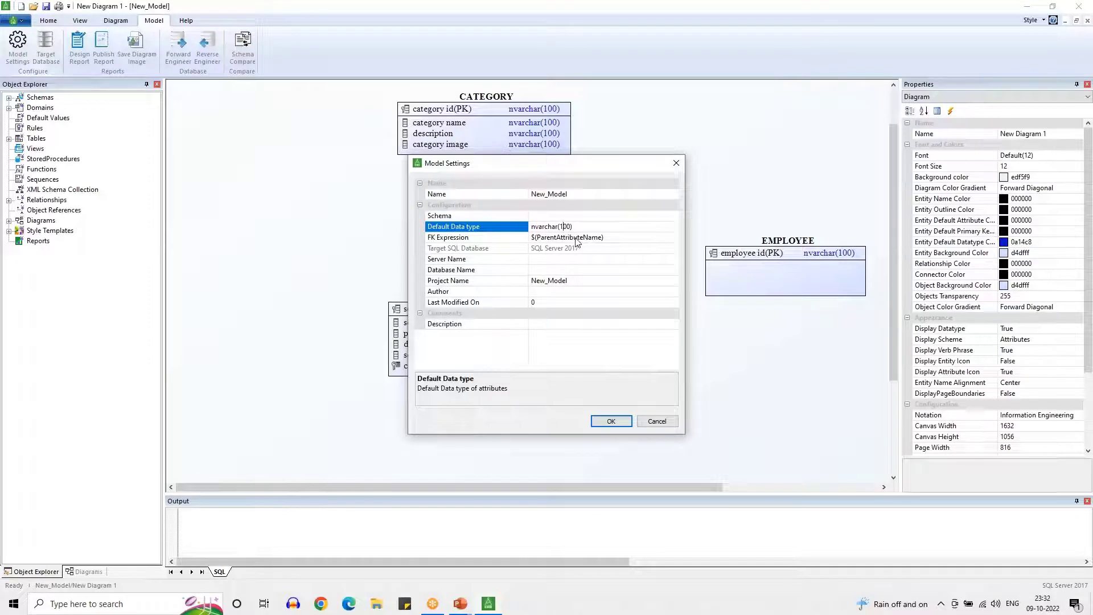
text(2)
click(614, 422)
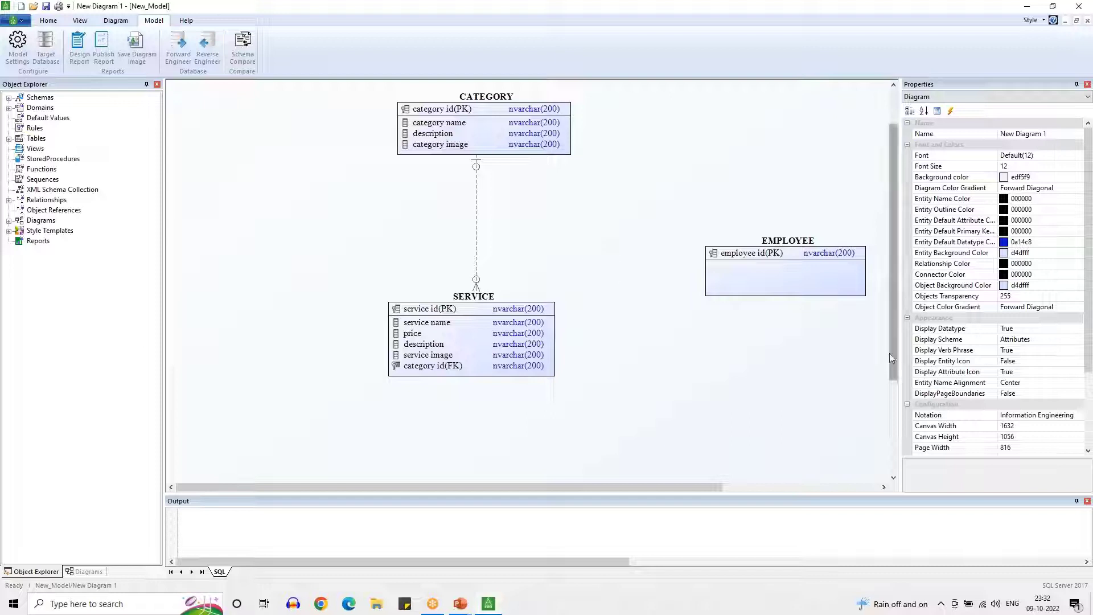
Set the diagram's Display Datatype property to False to hide the attribute datatypes
click(1021, 330)
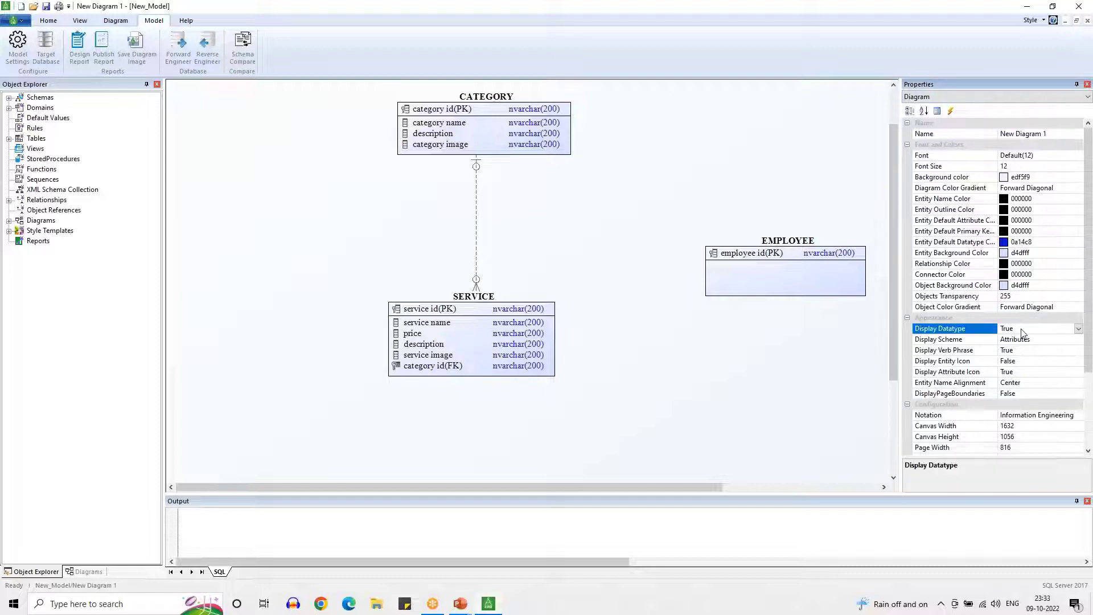
click(1078, 332)
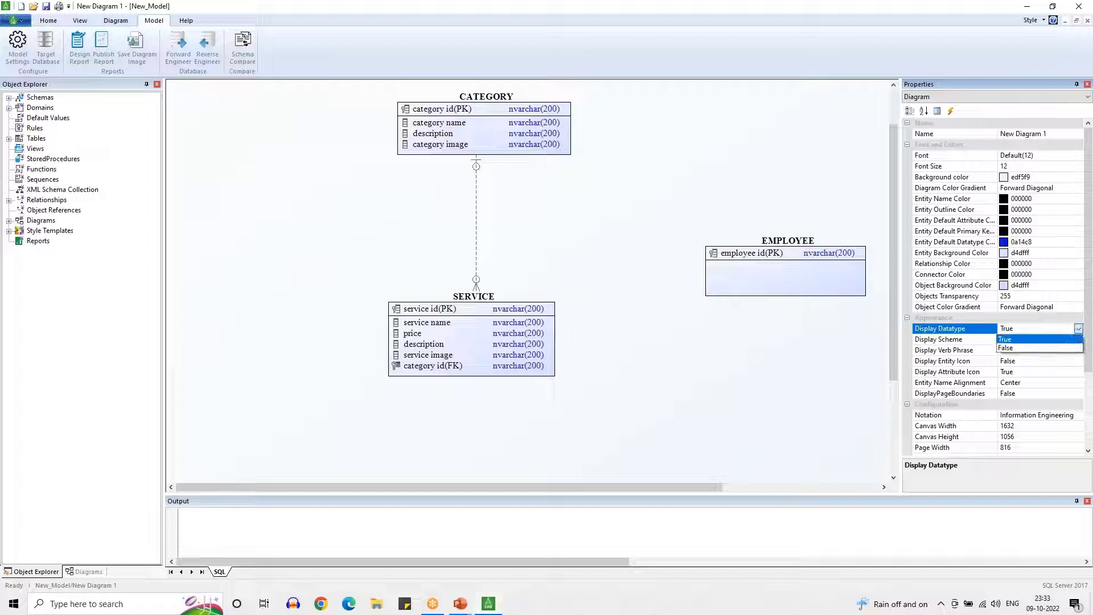
click(1005, 349)
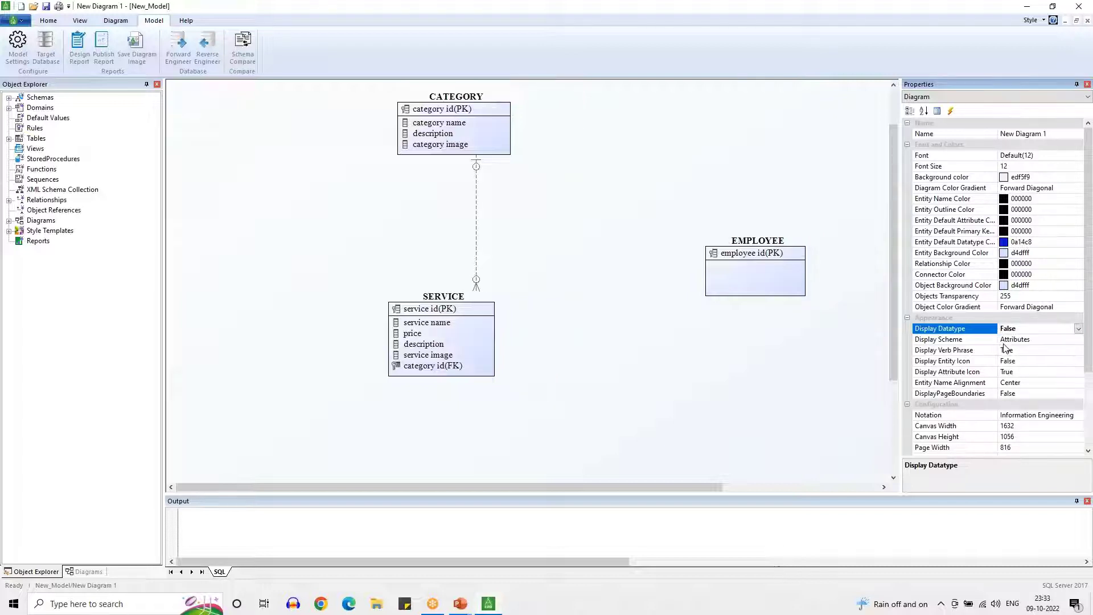
click(727, 340)
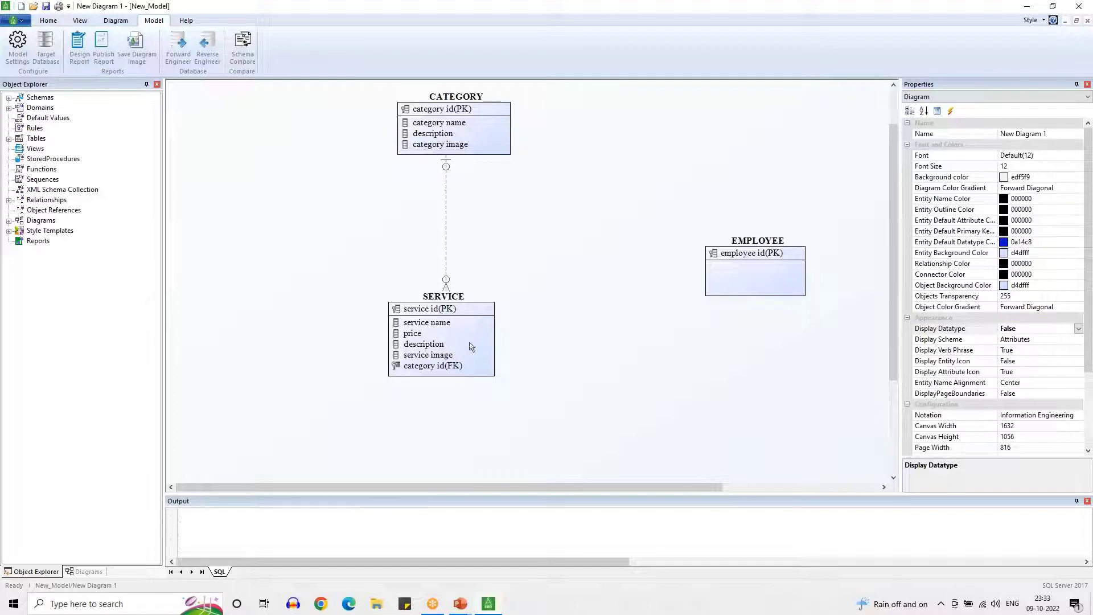
Add the attributes "employee name", "email" and "phone" to the EMPLOYEE entity and deselect it
double_click(770, 283)
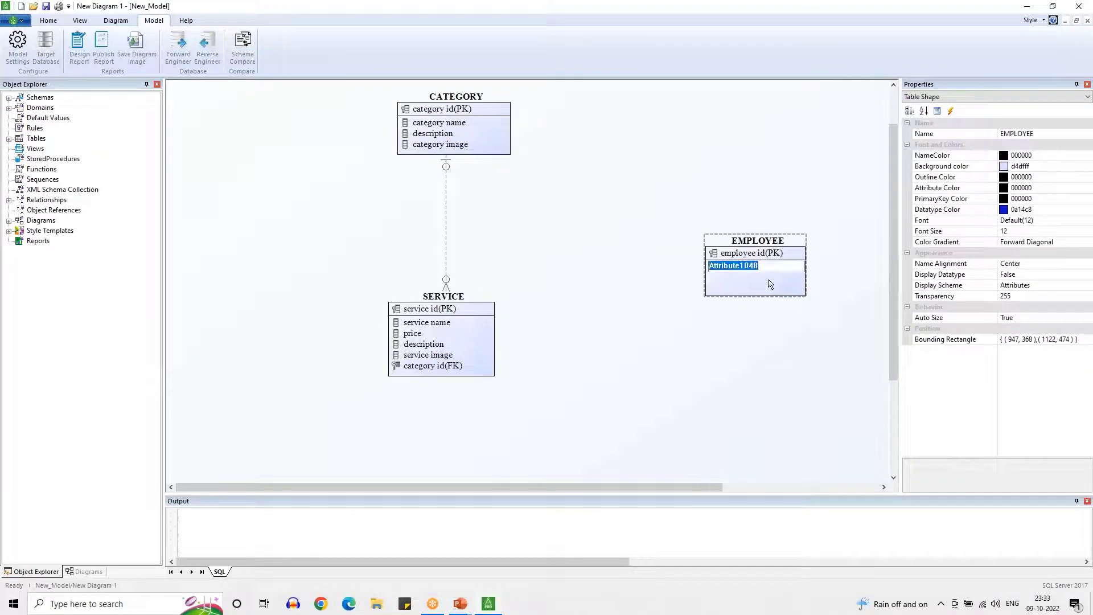
text(employ)
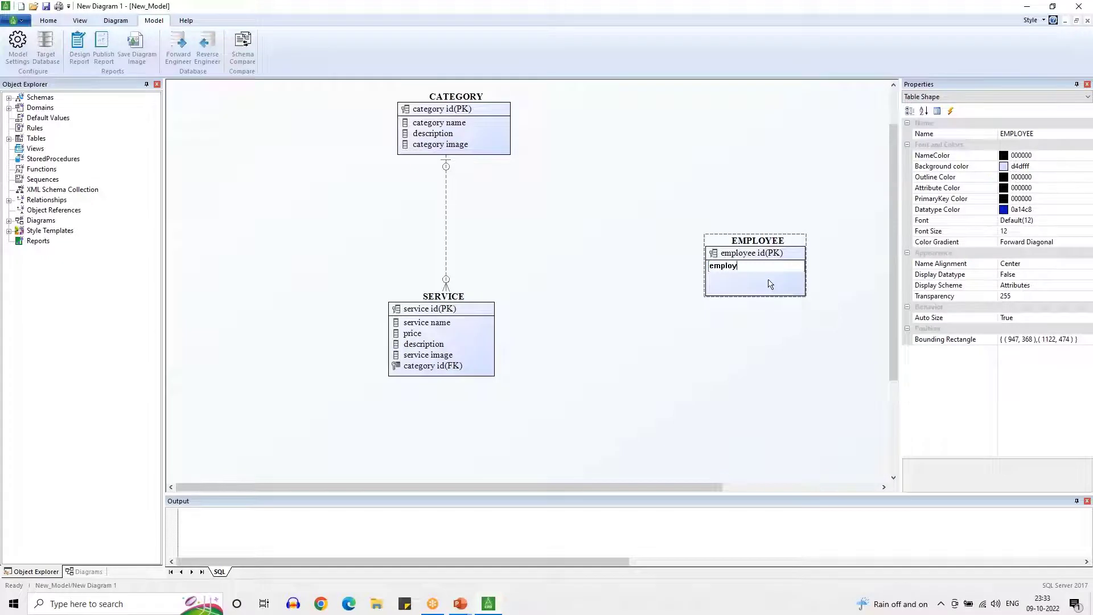
text(ee name)
key(Return)
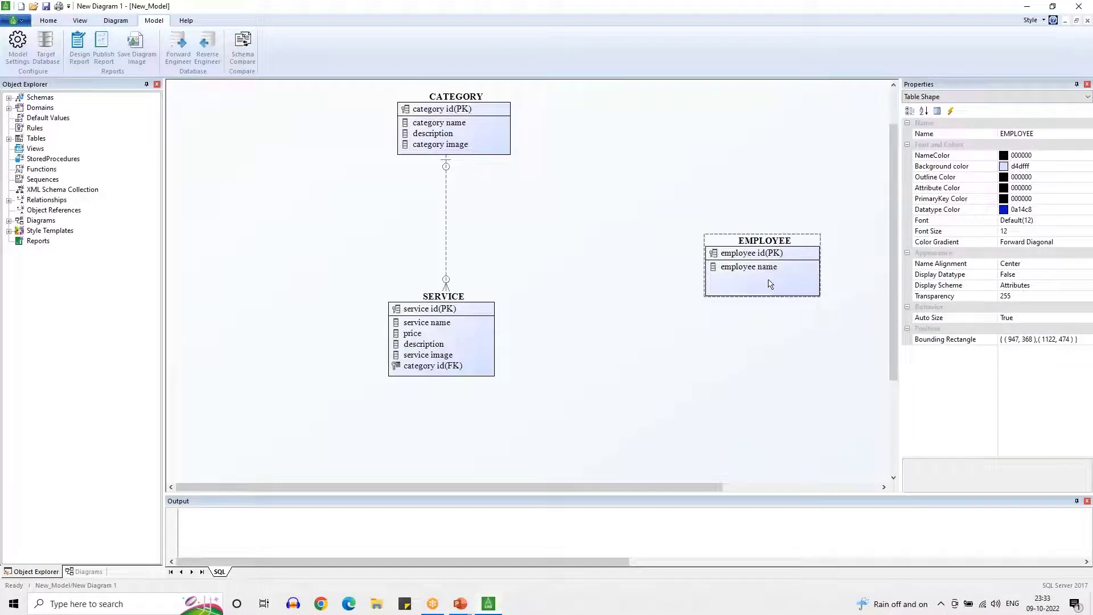
double_click(770, 283)
text(email)
key(Return)
double_click(770, 284)
text(phone)
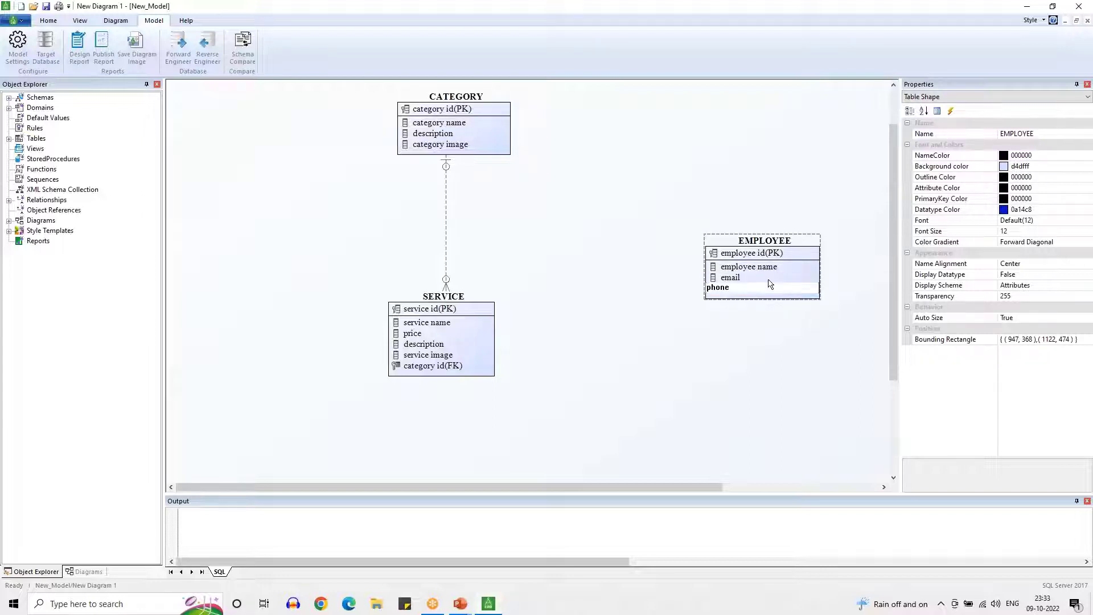
key(Return)
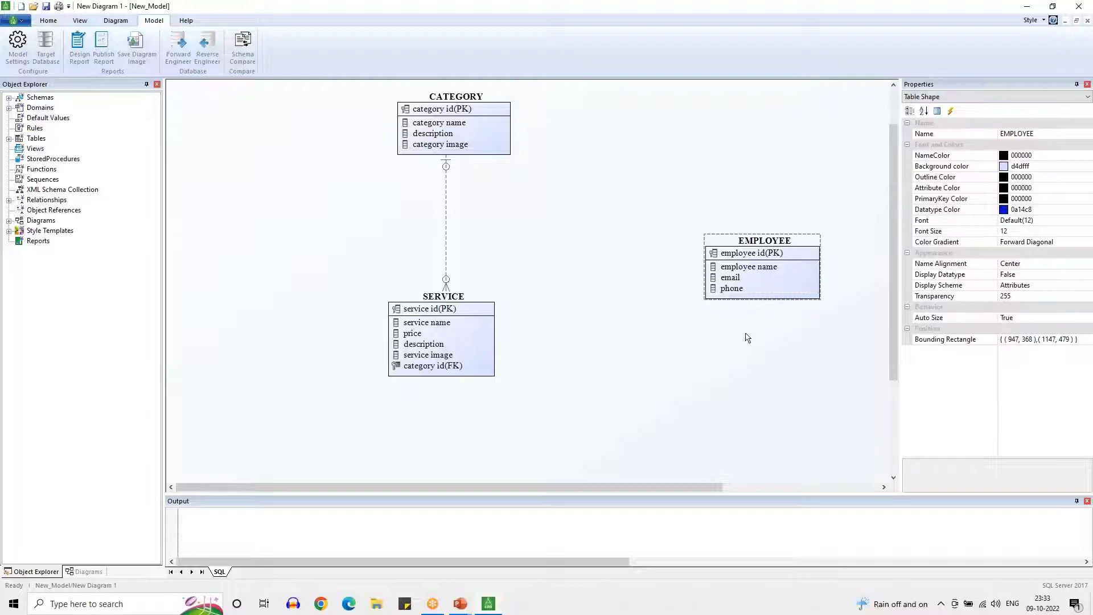
click(747, 338)
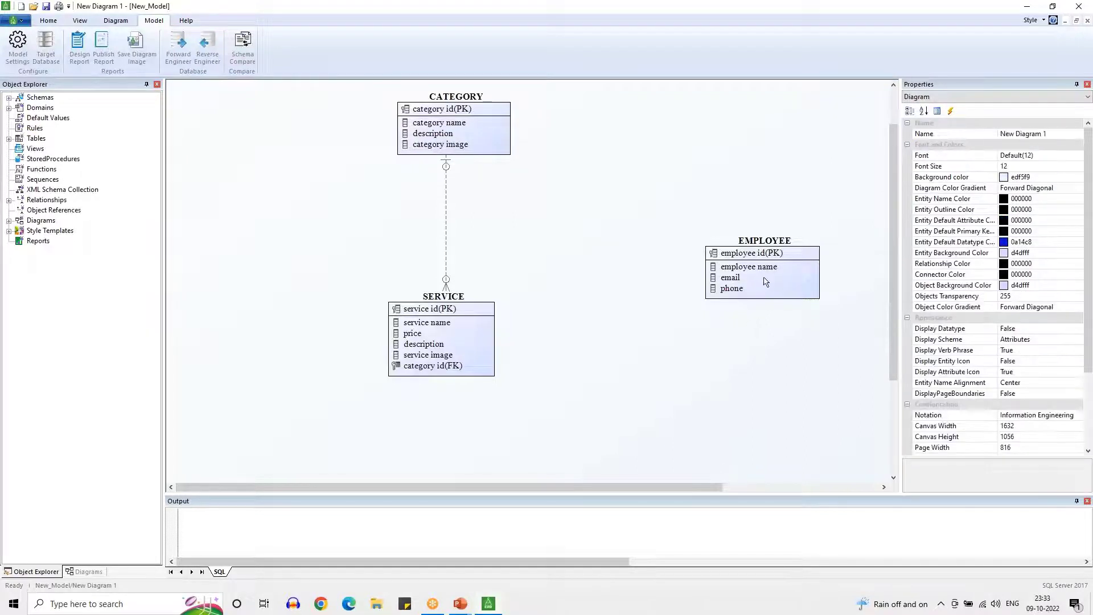
Move the EMPLOYEE entity down so it sits level with SERVICE, leaving a wide gap between them, and deselect it
drag(757, 251, 719, 291)
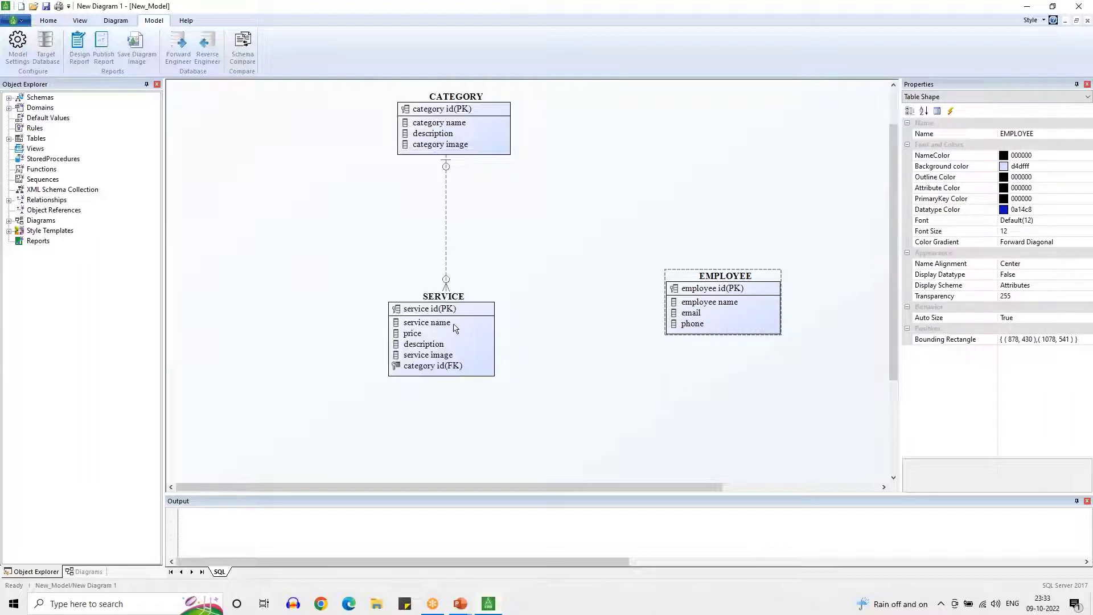
drag(719, 279, 731, 318)
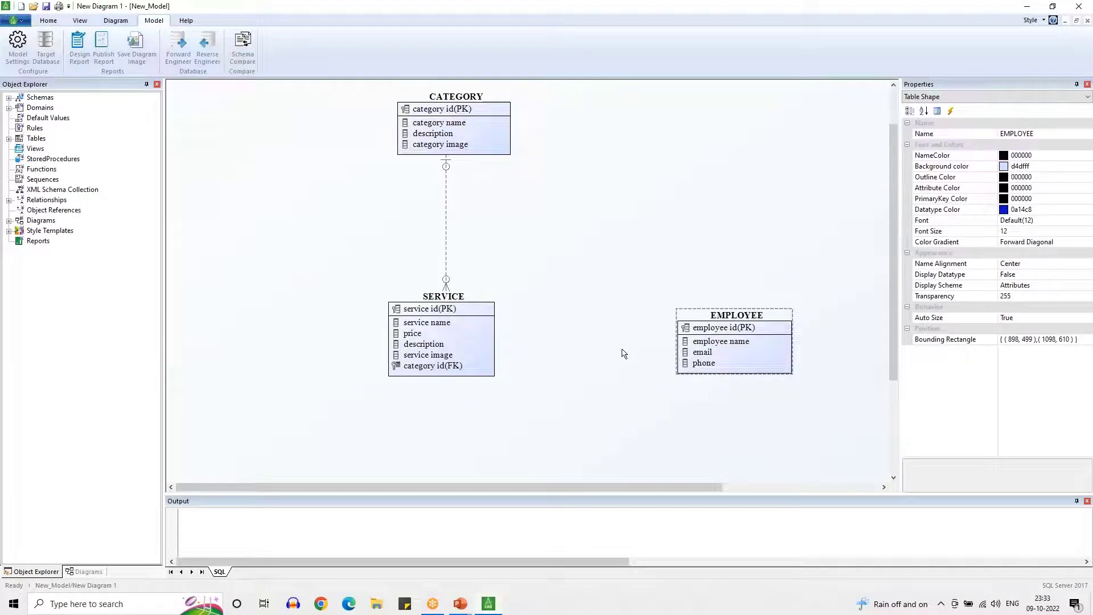
drag(723, 321, 743, 316)
click(676, 376)
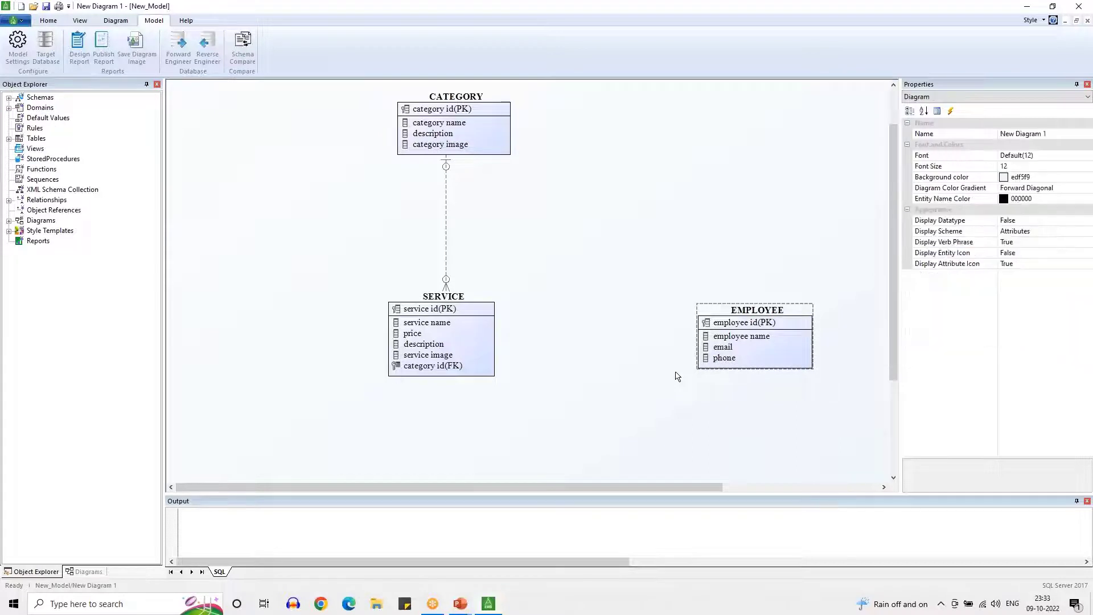
Draw a many-to-many relationship from the SERVICE entity to the EMPLOYEE entity
click(55, 23)
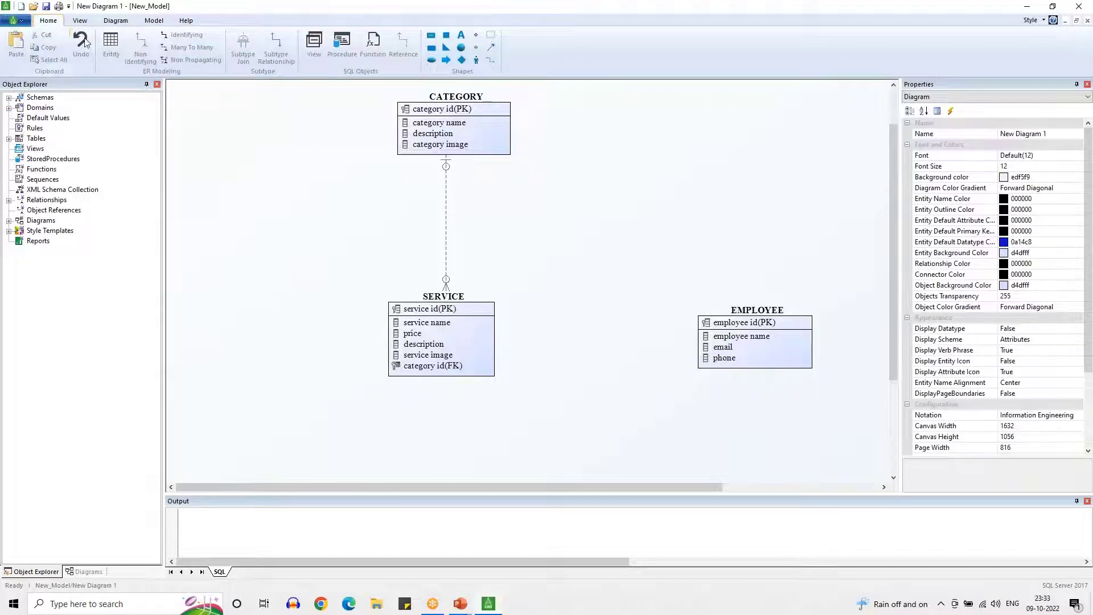
click(178, 50)
drag(481, 343, 737, 340)
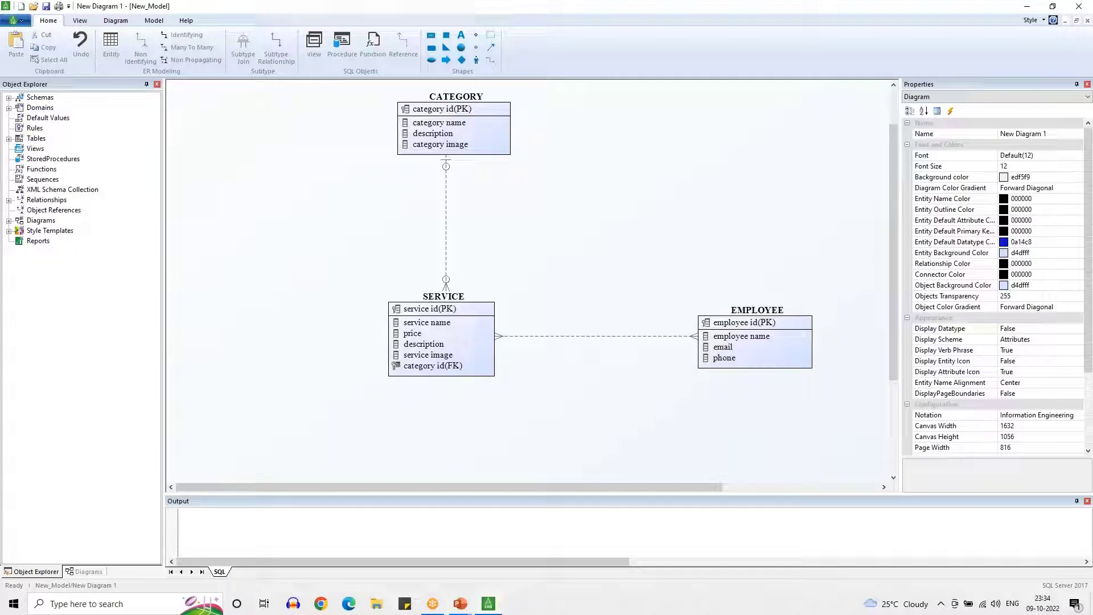
Switch to the booking considerations slide, underline "Customer can place bookings for one or more services", and circle "services" and "Customer"
key(alt+Tab)
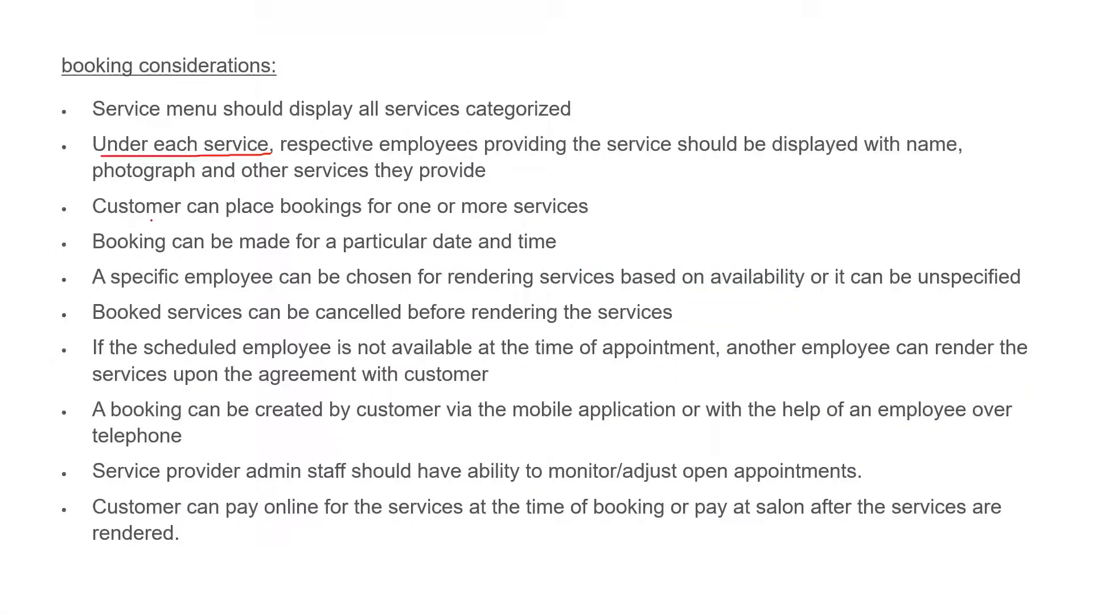
drag(113, 220, 582, 216)
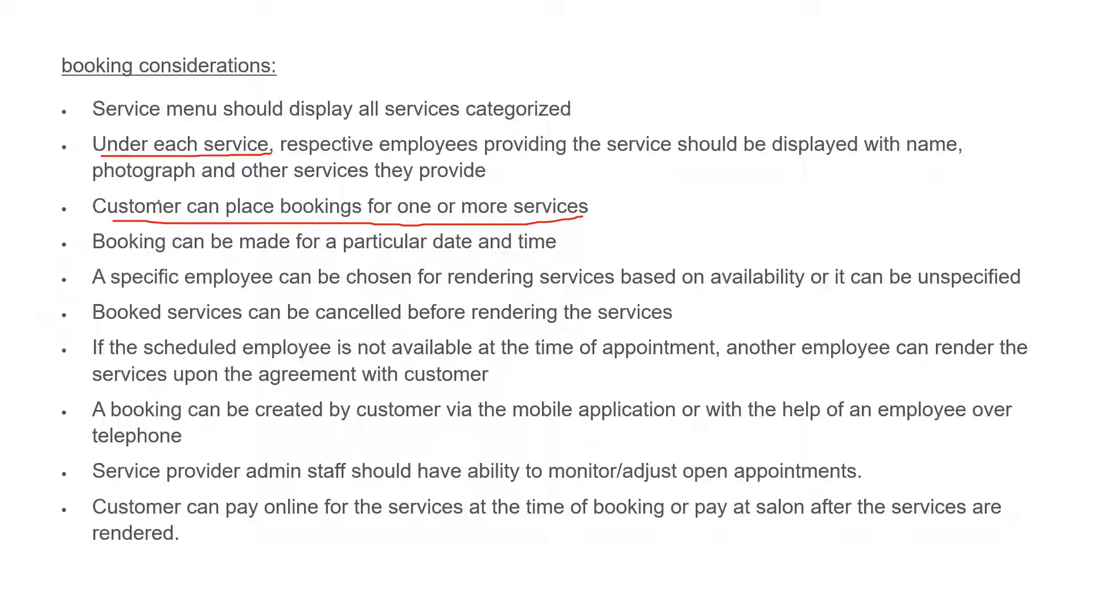
mouse_move(547, 184)
mouse_down()
mouse_move(507, 204)
mouse_move(592, 196)
mouse_move(535, 187)
mouse_up()
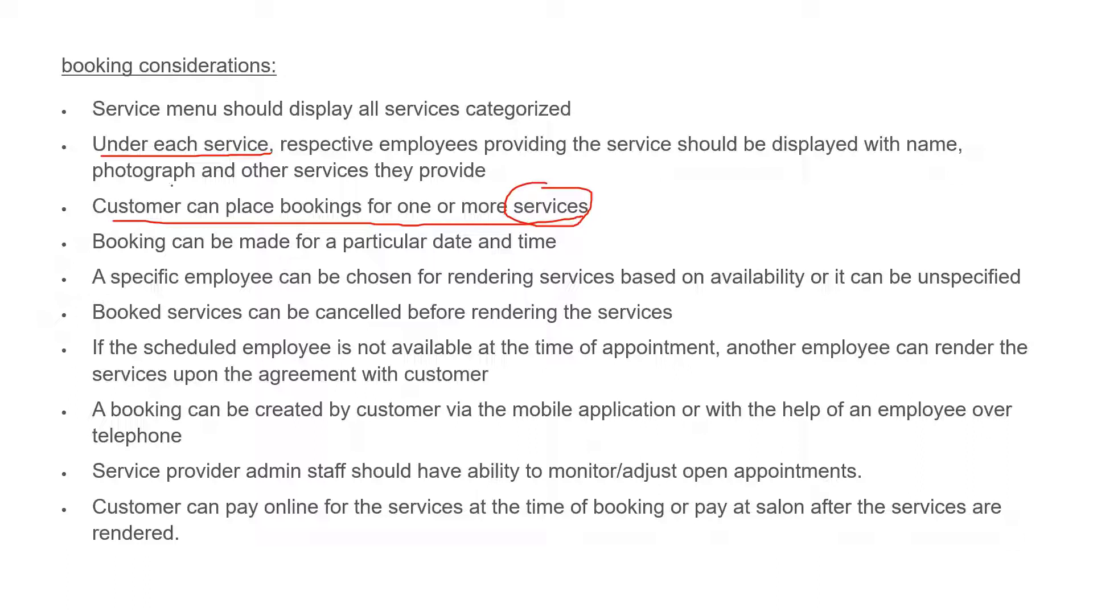
mouse_move(170, 185)
mouse_down()
mouse_move(81, 196)
mouse_move(114, 225)
mouse_move(174, 226)
mouse_move(184, 193)
mouse_up()
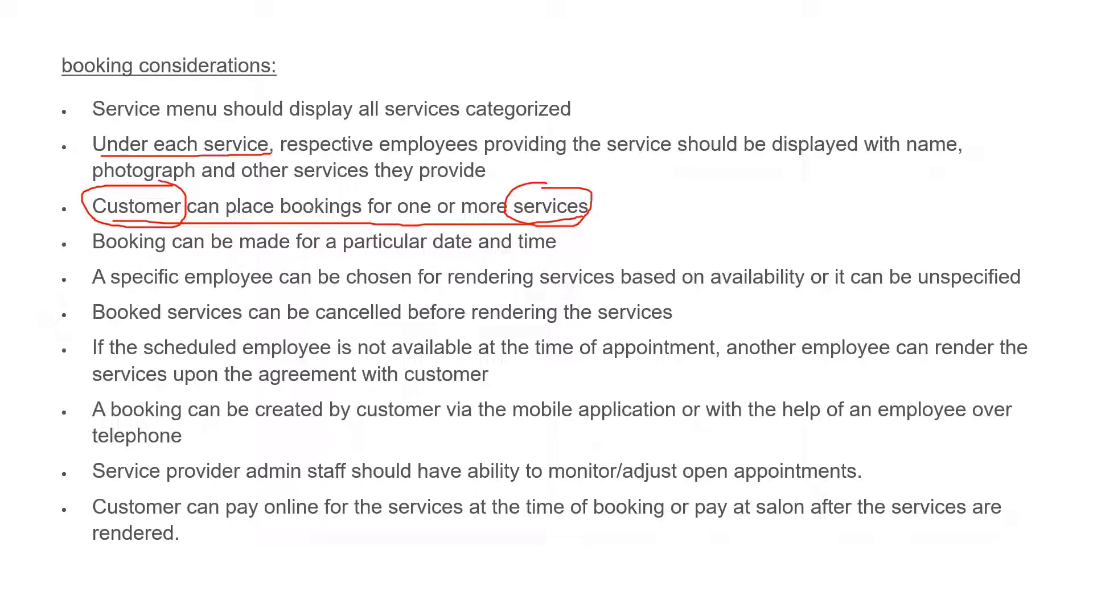
mouse_move(359, 190)
mouse_down()
mouse_move(287, 190)
mouse_move(331, 233)
mouse_move(373, 202)
mouse_move(359, 190)
mouse_up()
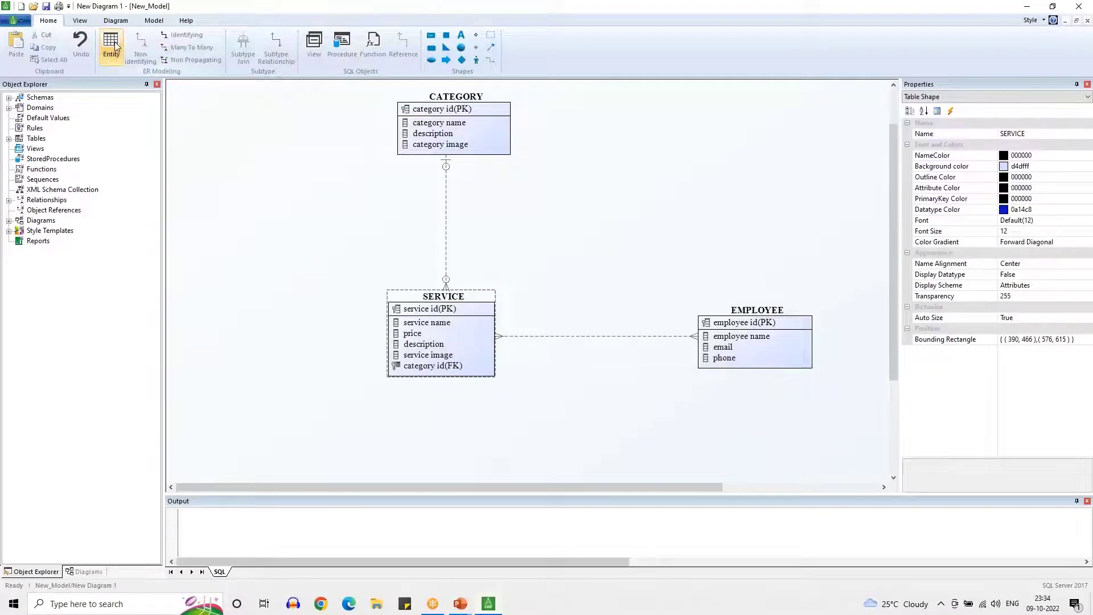
Create a CUSTOMER entity in the empty area beside CATEGORY with the primary key "customer id"
click(114, 46)
click(611, 150)
text(CUSTO)
text(MER)
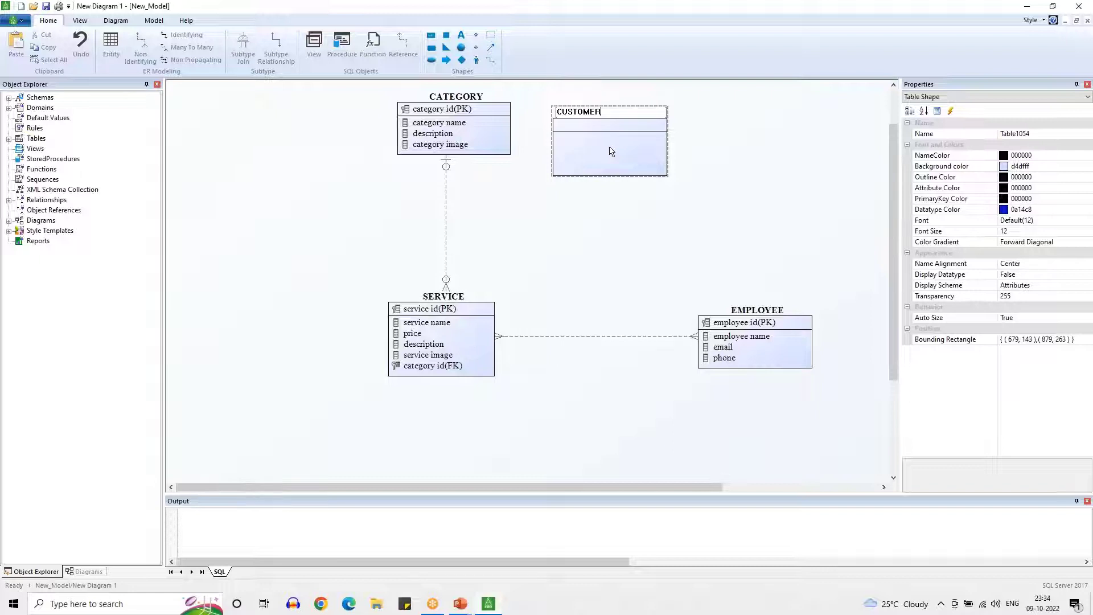
key(Return)
text(customer id)
key(Return)
Add the attributes "customer name", "email" and "phone" to the CUSTOMER entity and move it farther away from CATEGORY
text(customer name)
key(Return)
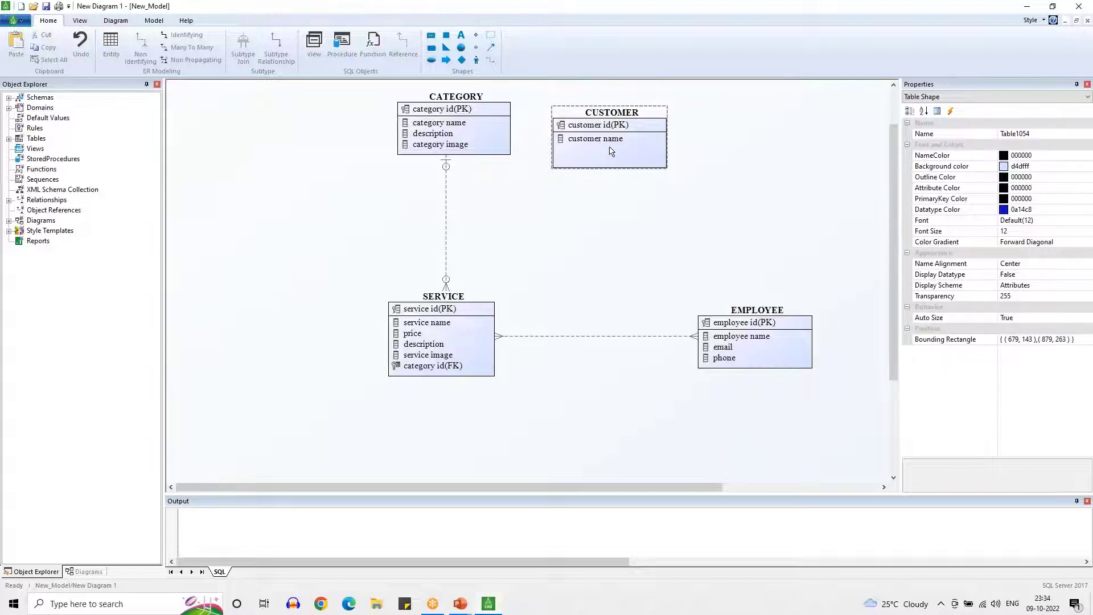
click(610, 148)
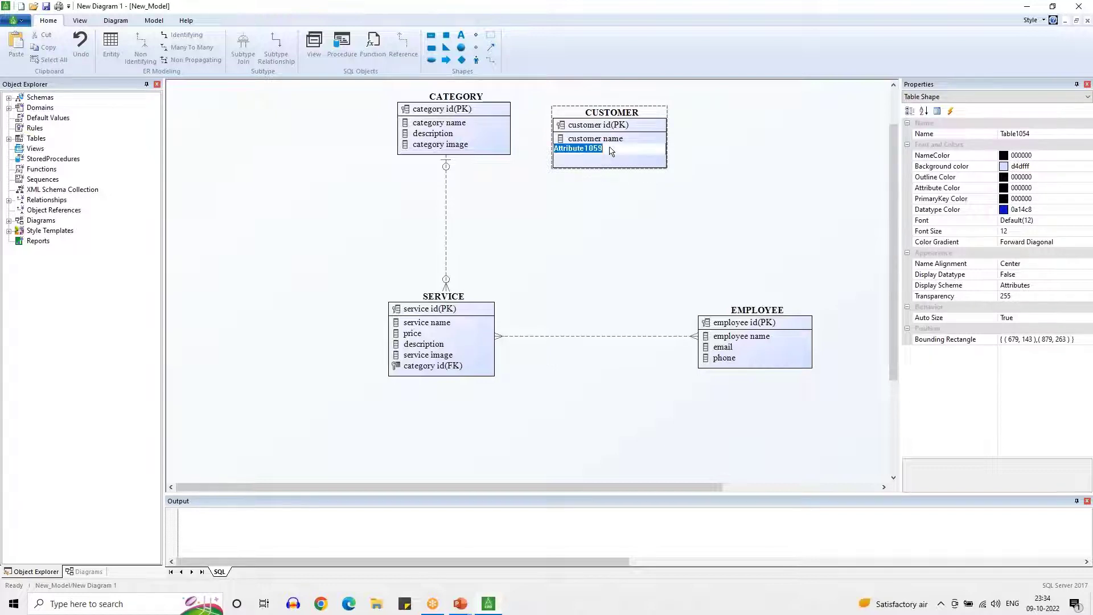
text(email)
key(Return)
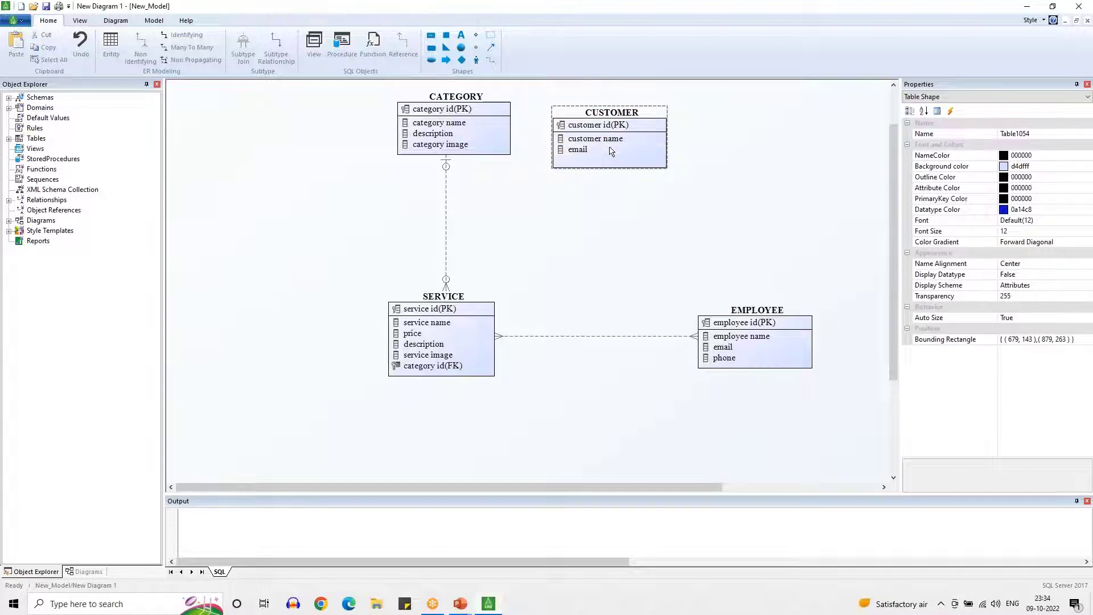
key(Return)
text(phone)
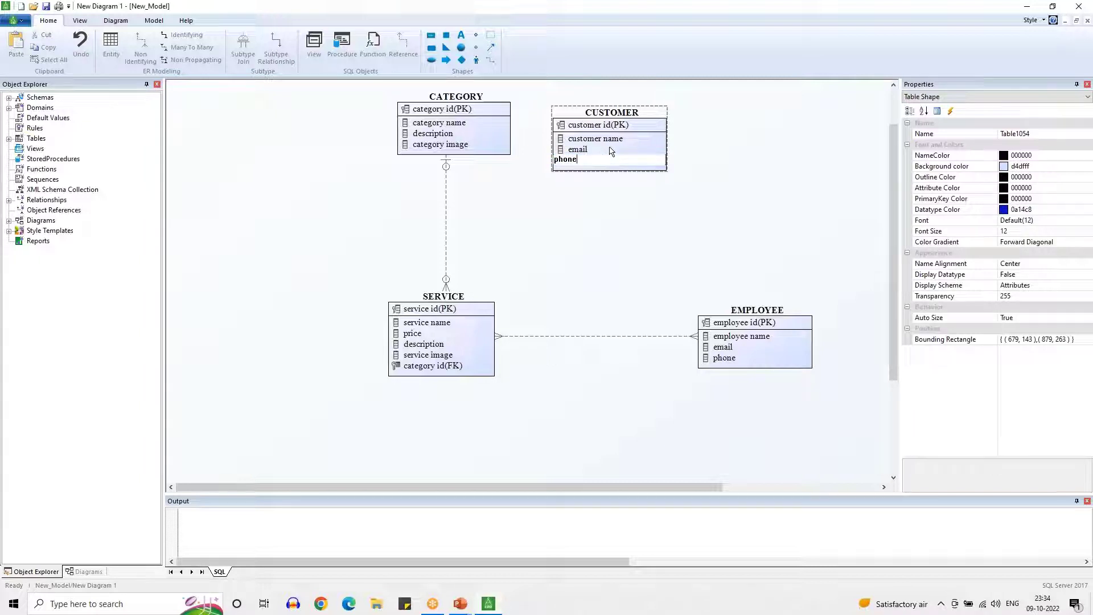
key(Return)
click(611, 150)
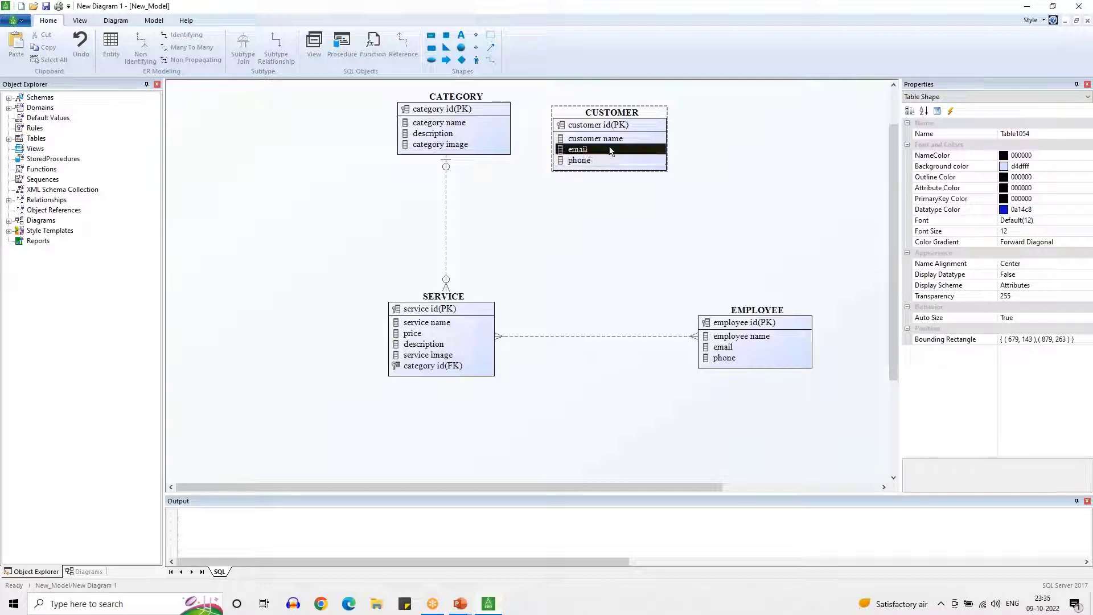
click(619, 217)
drag(612, 116, 662, 140)
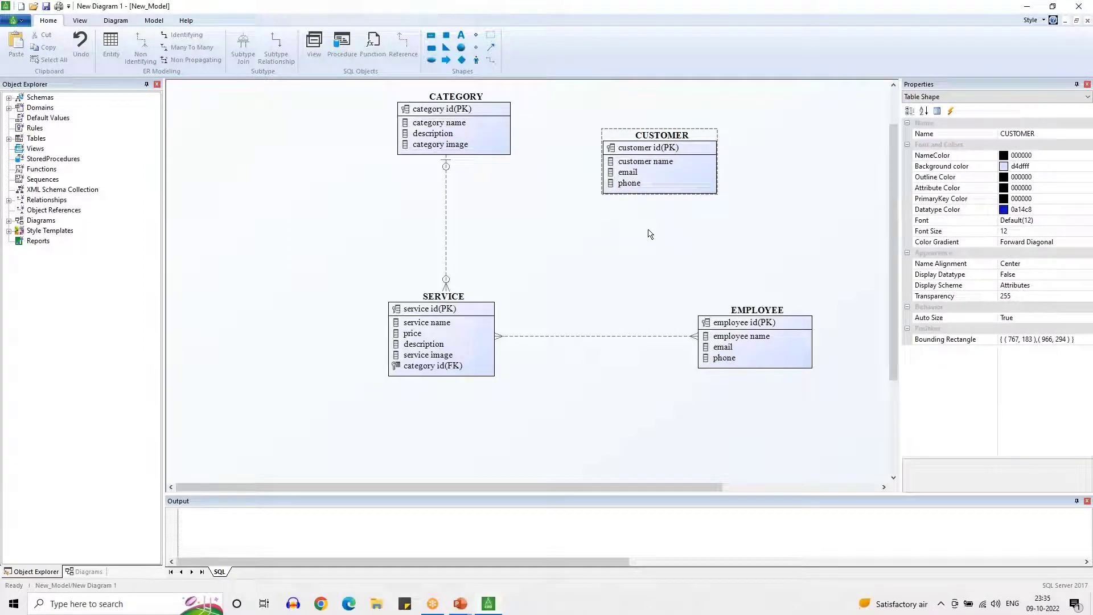
Create a BOOKING entity with the primary key "booking id" and position it below CUSTOMER, between SERVICE and EMPLOYEE
click(111, 46)
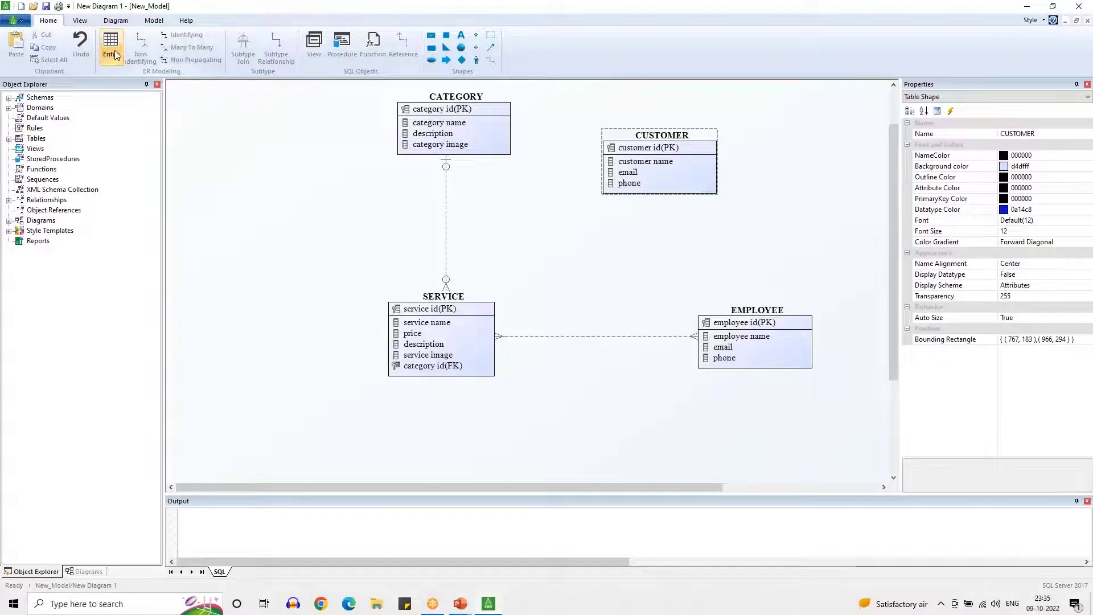
click(581, 256)
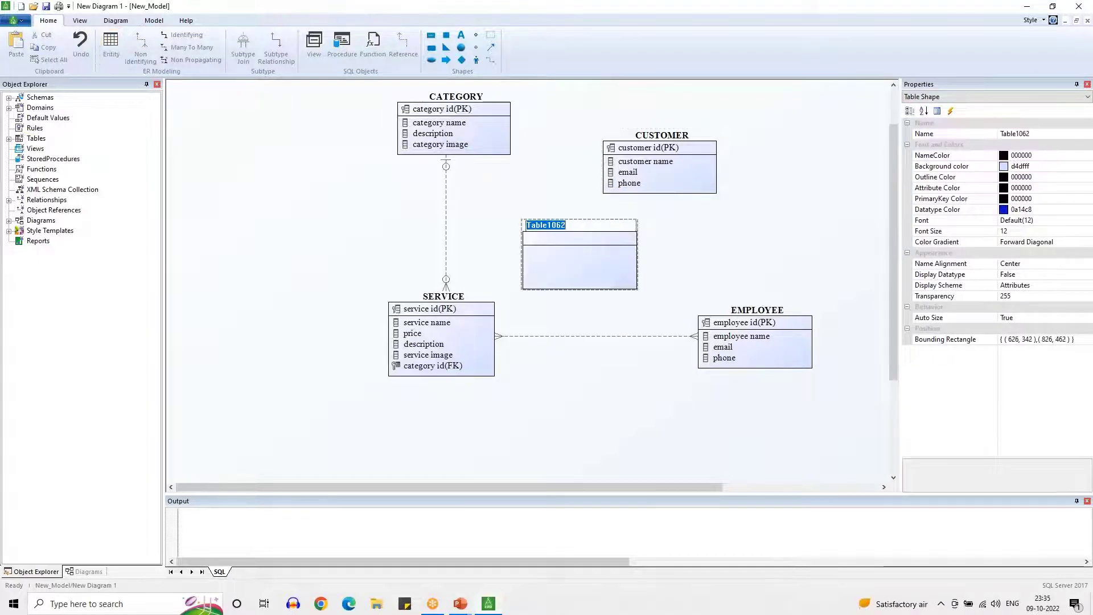
text(BOOKING)
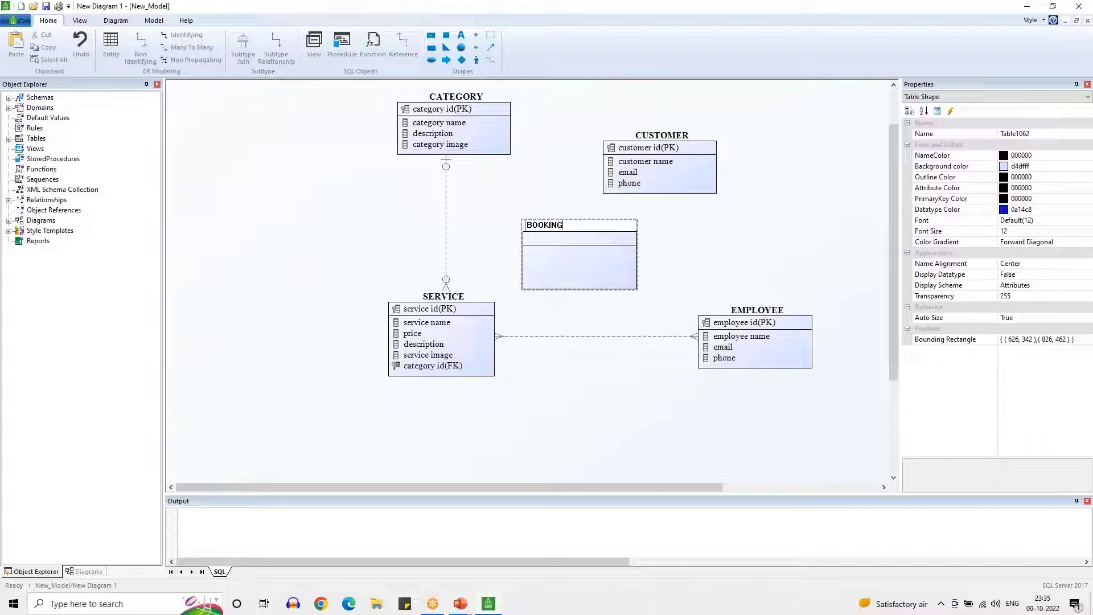
key(Return)
click(718, 238)
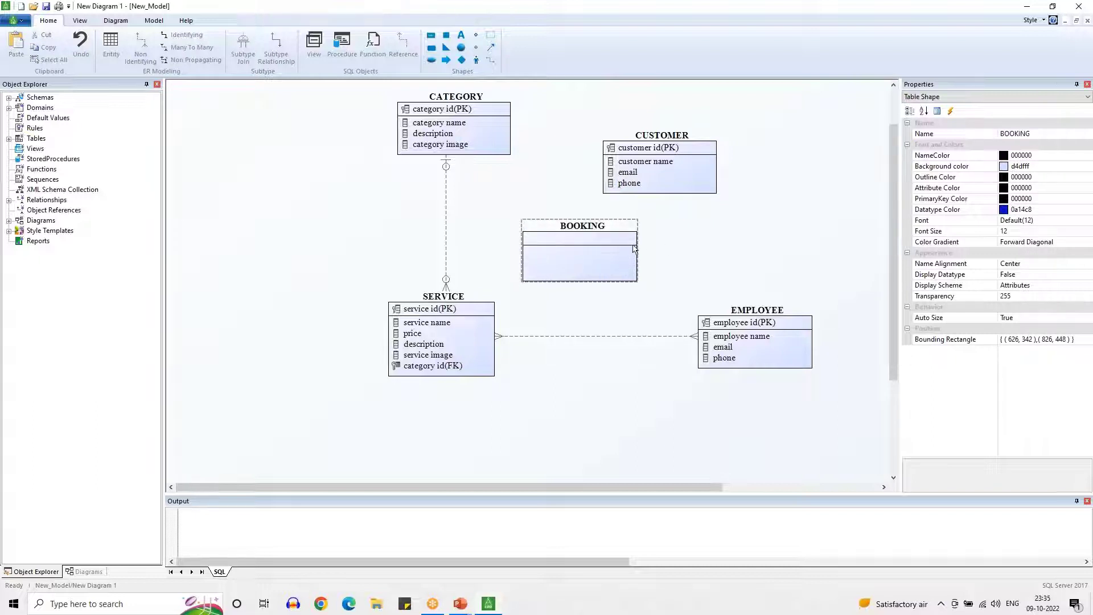
click(585, 242)
text(b)
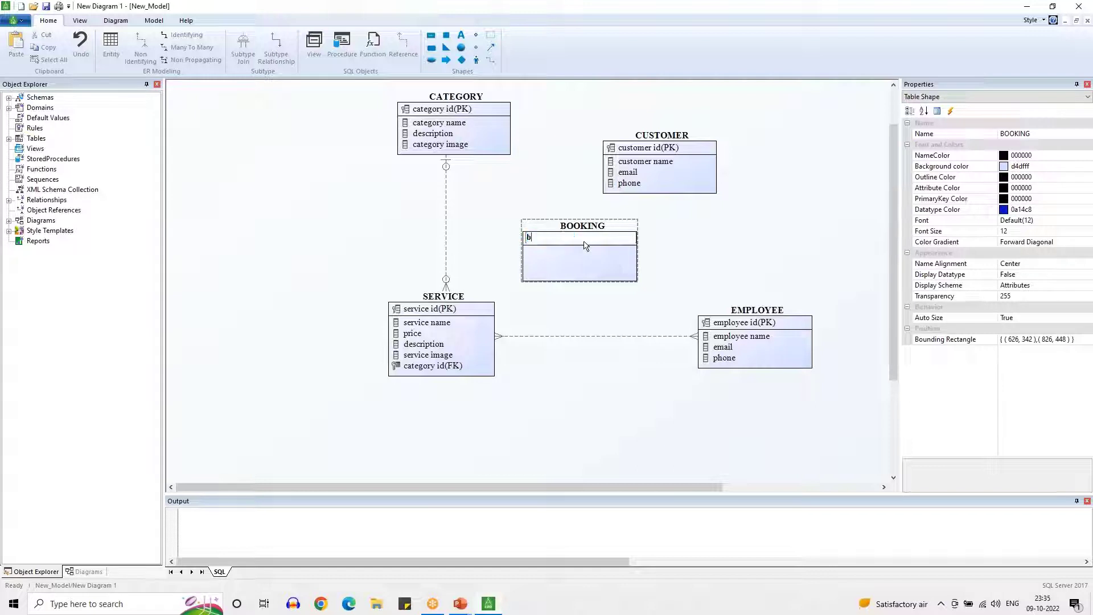
text(ooking id)
key(Return)
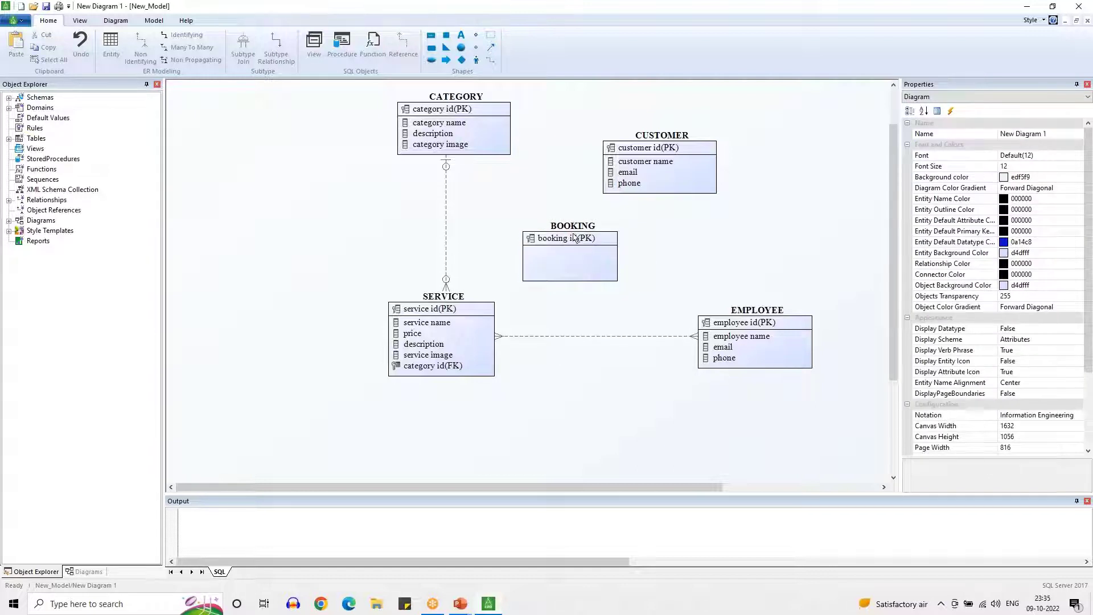
drag(572, 235, 599, 248)
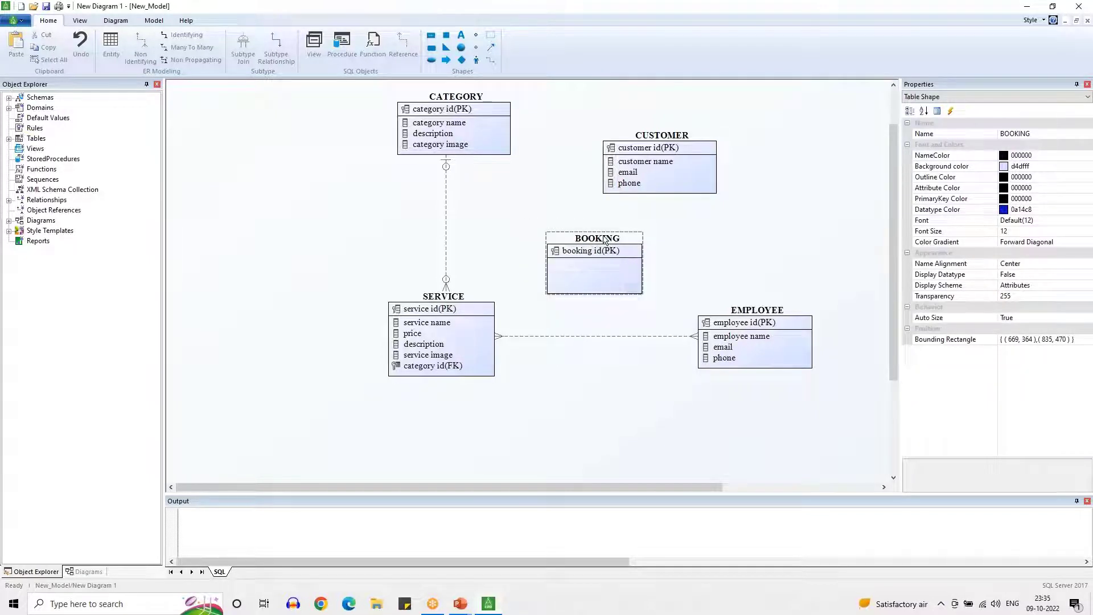
click(685, 229)
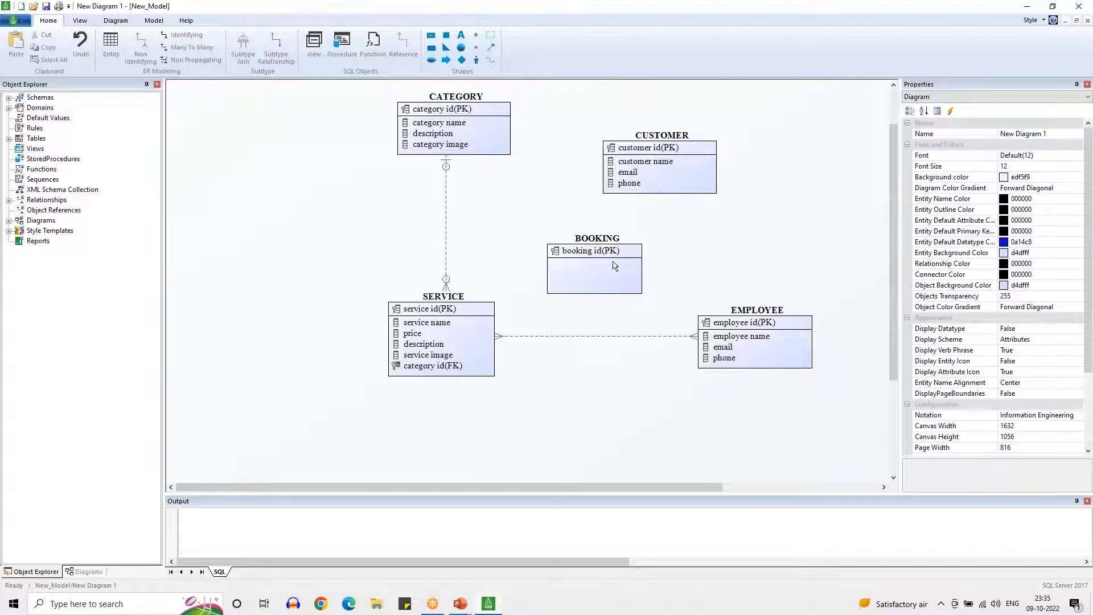
drag(611, 254, 591, 254)
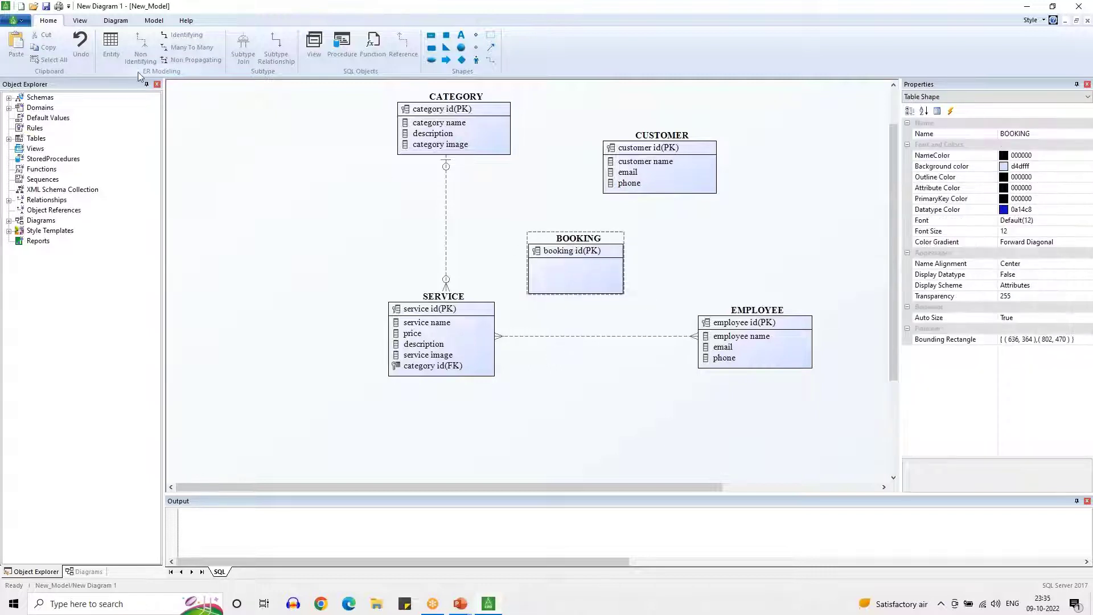
Draw non-identifying relationships from CUSTOMER to BOOKING and from SERVICE to BOOKING
click(139, 55)
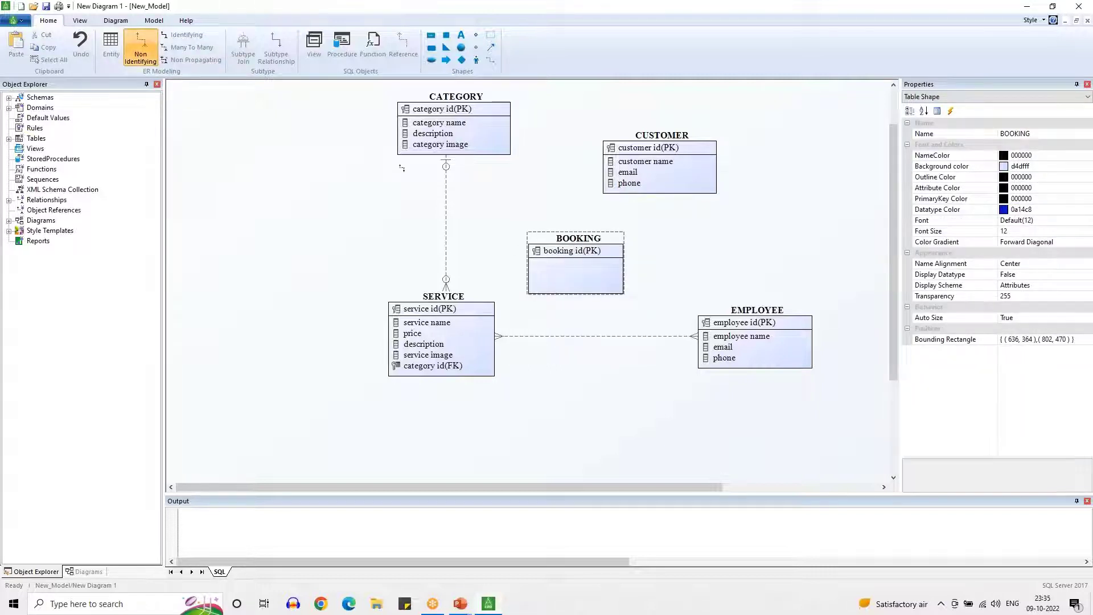
drag(648, 177, 581, 293)
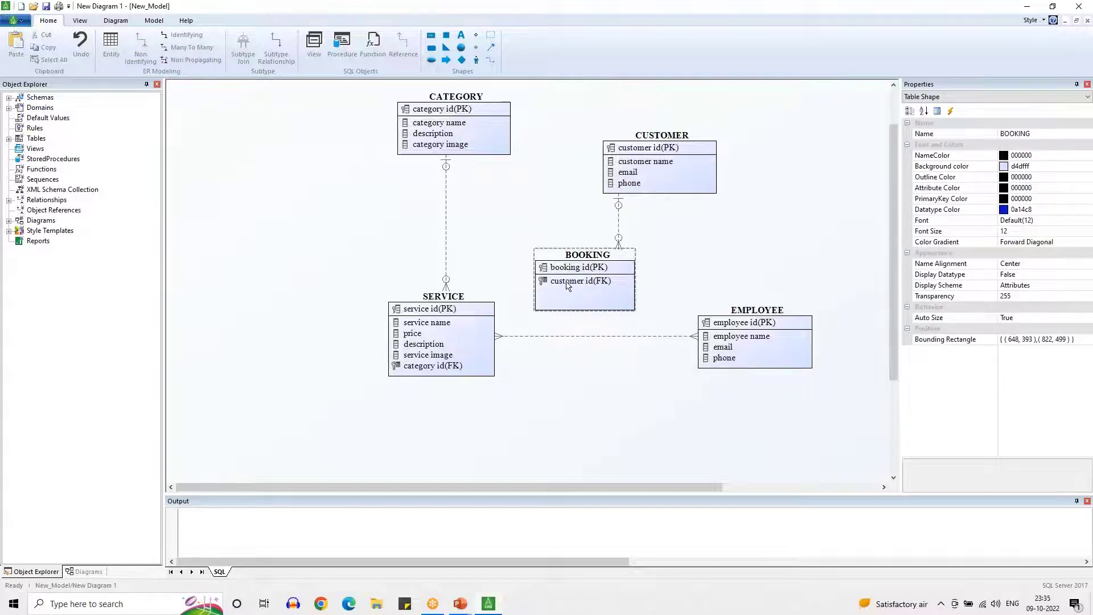
click(592, 286)
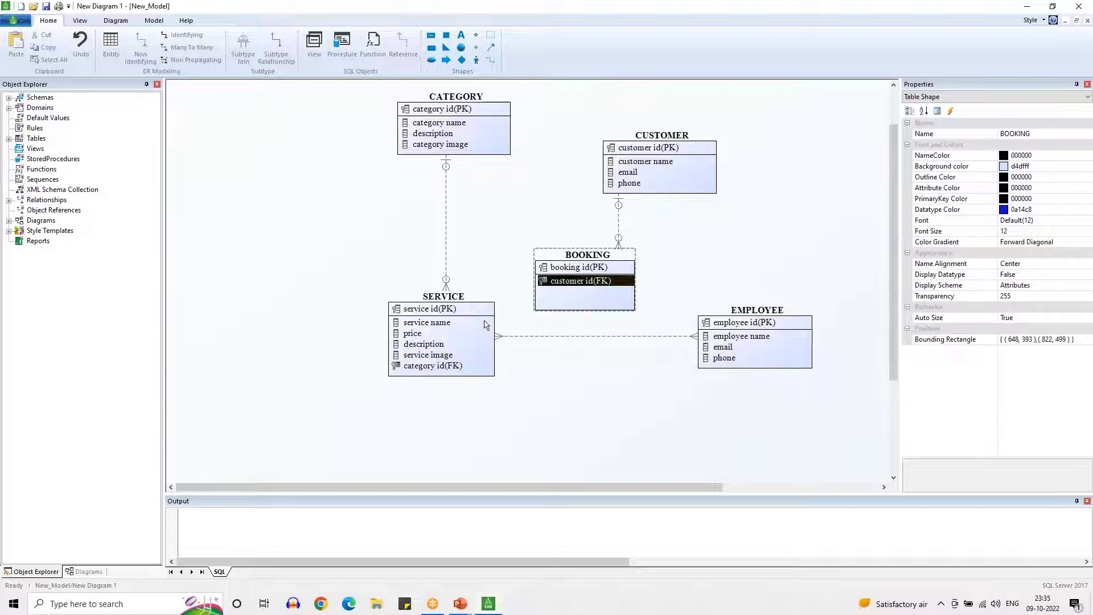
click(150, 53)
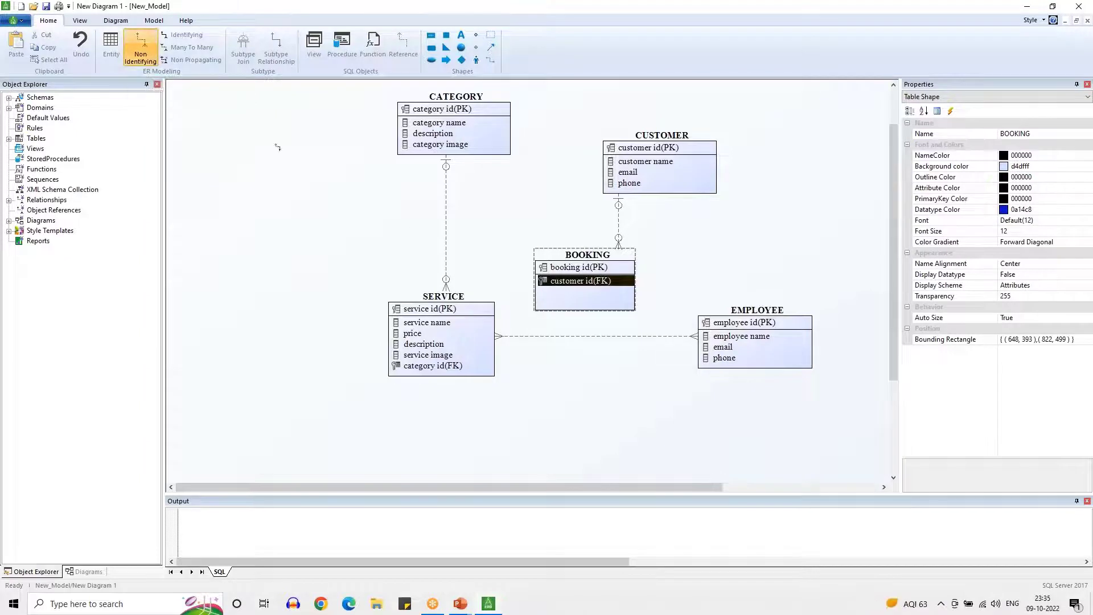
drag(478, 330, 575, 300)
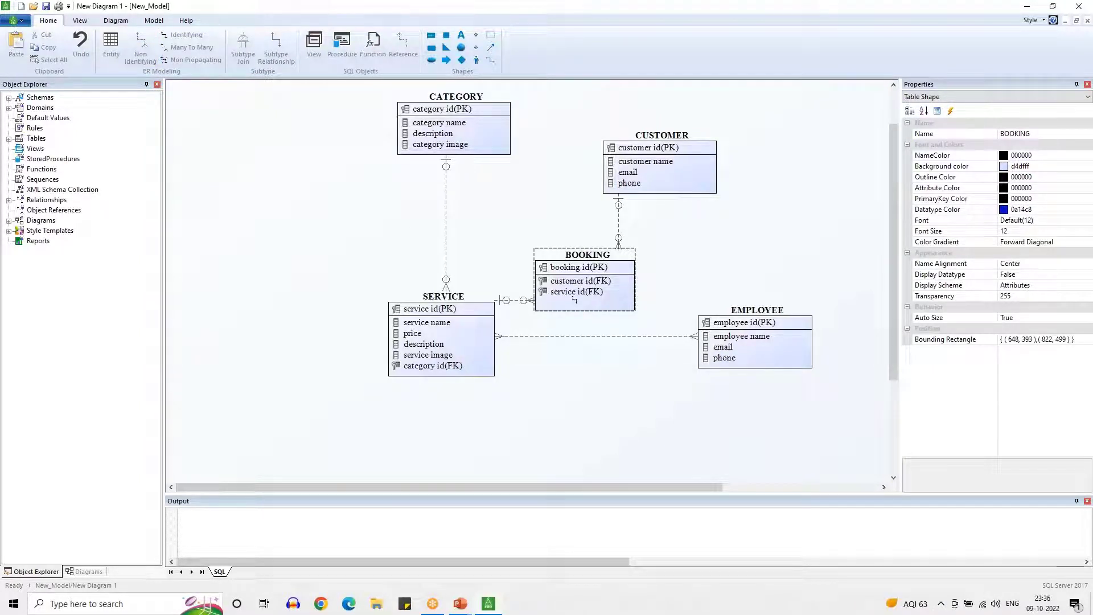
Rearrange the SERVICE, BOOKING and CUSTOMER entities for clearer spacing and reroute the SERVICE–EMPLOYEE relationship line below BOOKING
drag(484, 310, 408, 265)
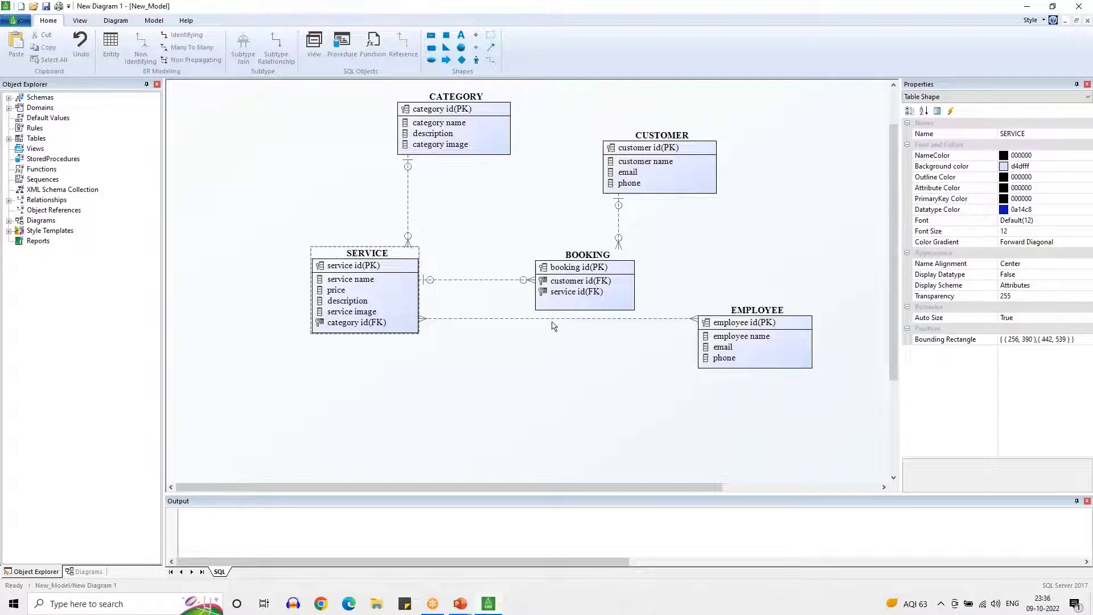
drag(553, 320, 550, 353)
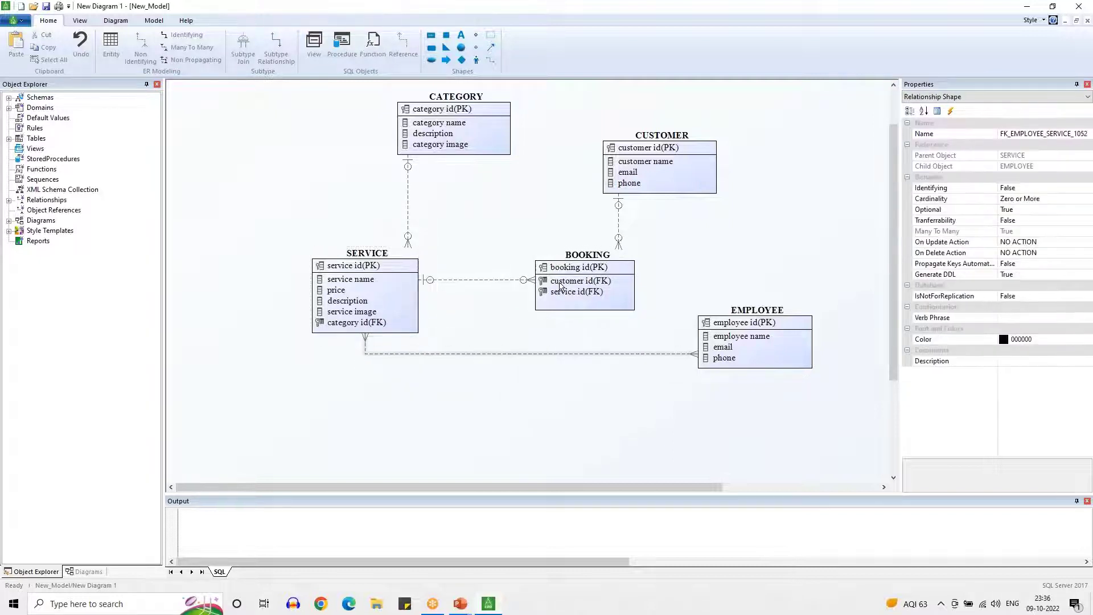
click(579, 265)
drag(596, 265, 610, 253)
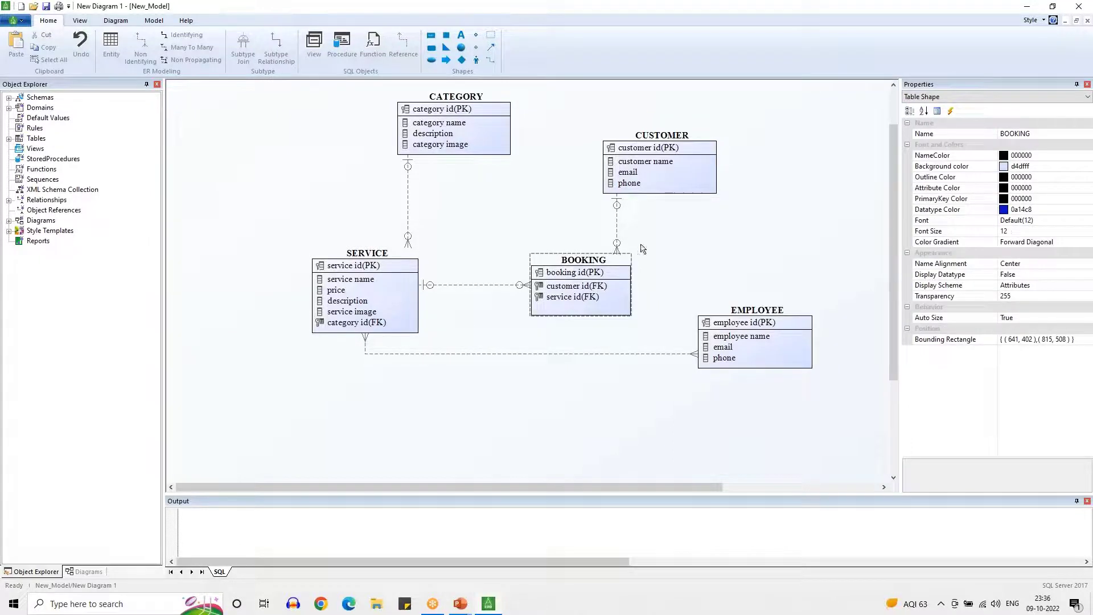
drag(657, 171, 630, 162)
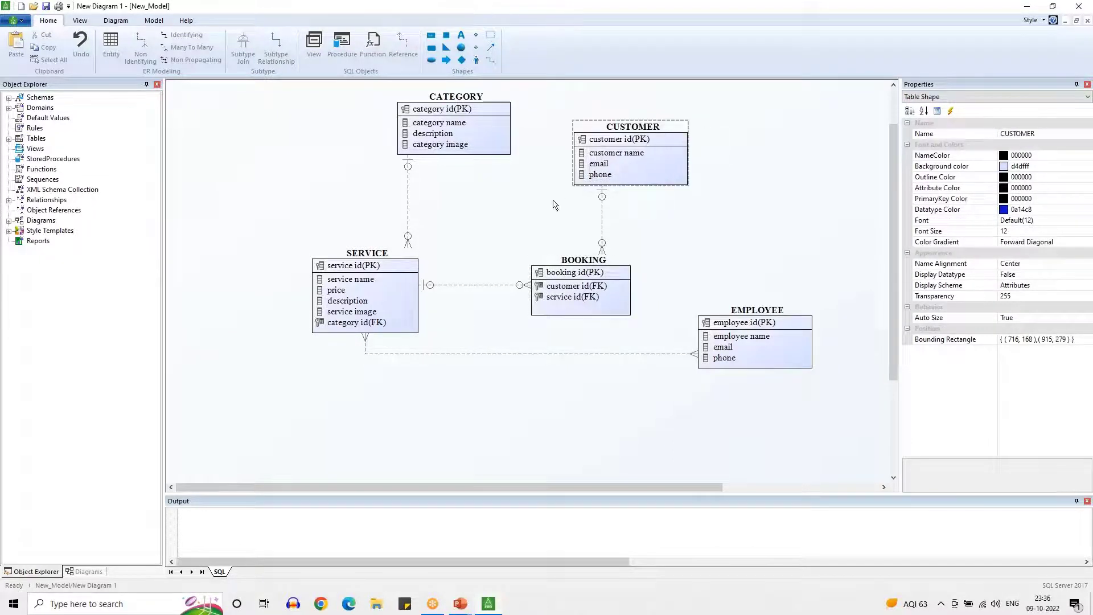
Check the foreign keys in BOOKING, switch to the booking considerations slide and underline the requirement about a particular date and time
click(586, 290)
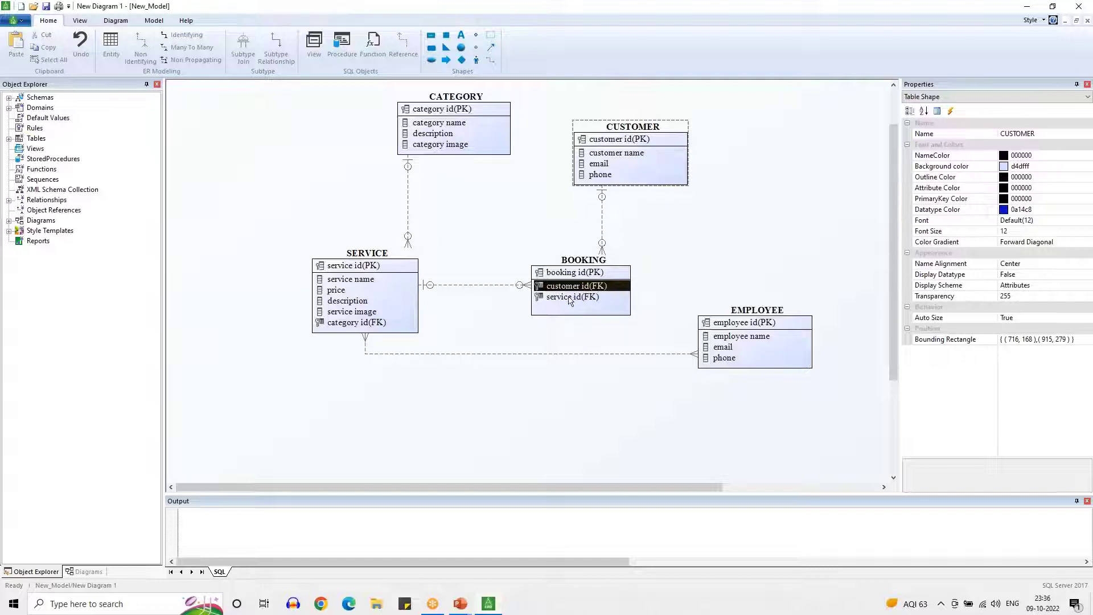
click(570, 298)
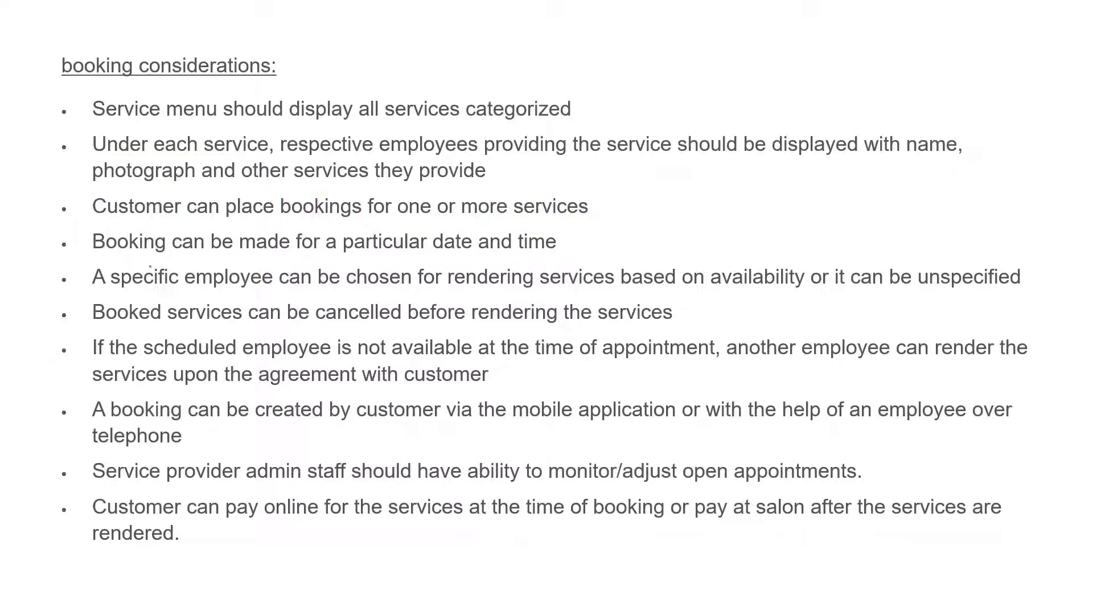
drag(87, 257, 568, 252)
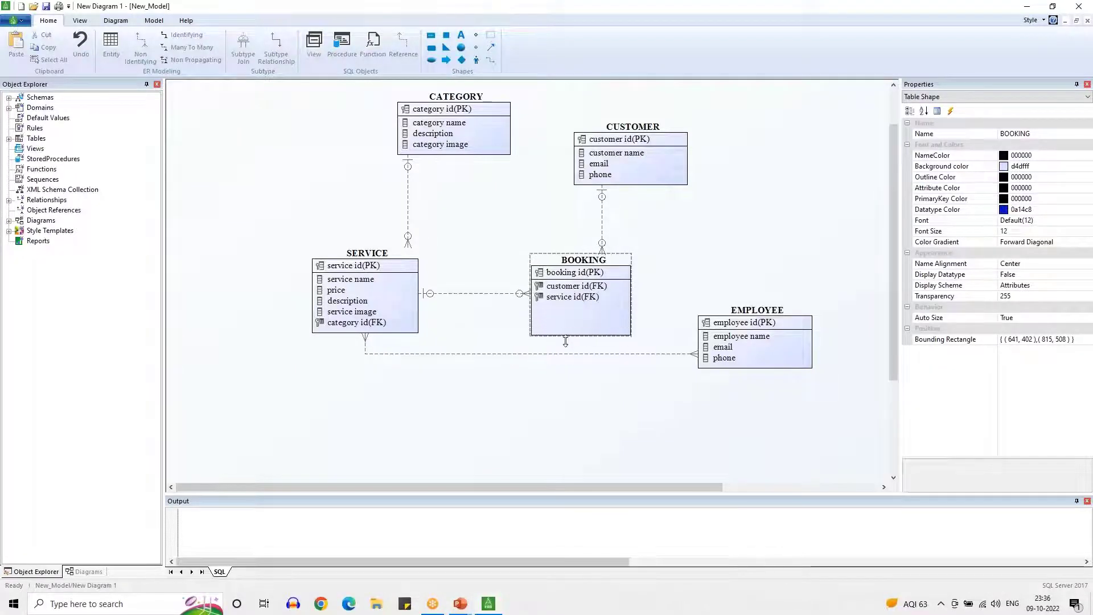
Add the attributes "service date" and "service time" to the BOOKING entity
double_click(561, 315)
text(s)
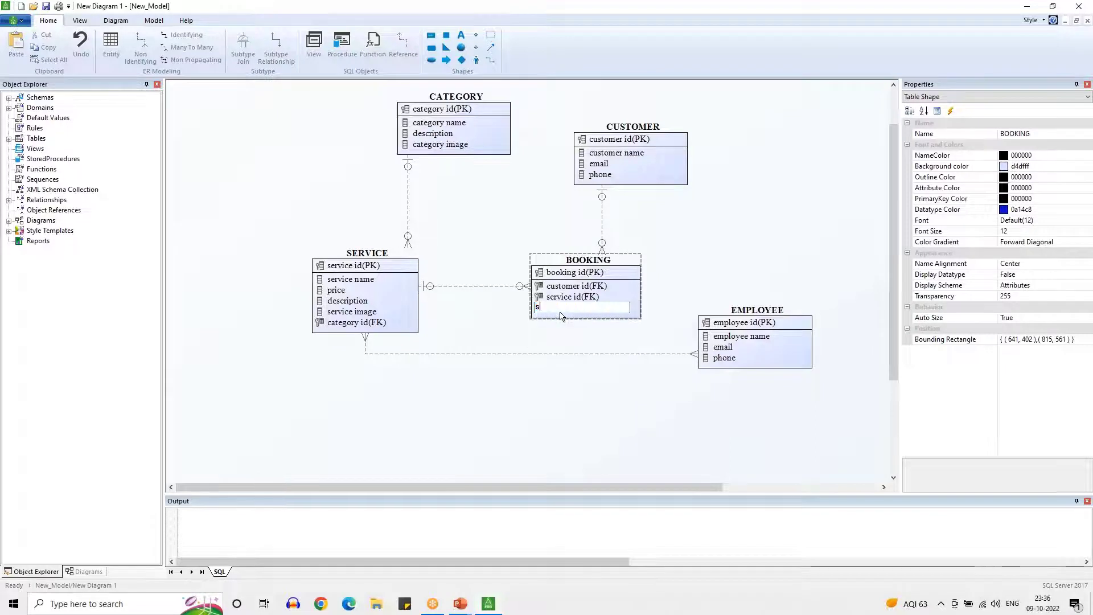
text(ervice date)
key(Return)
key(Return)
text(service time)
key(Return)
click(617, 319)
click(641, 319)
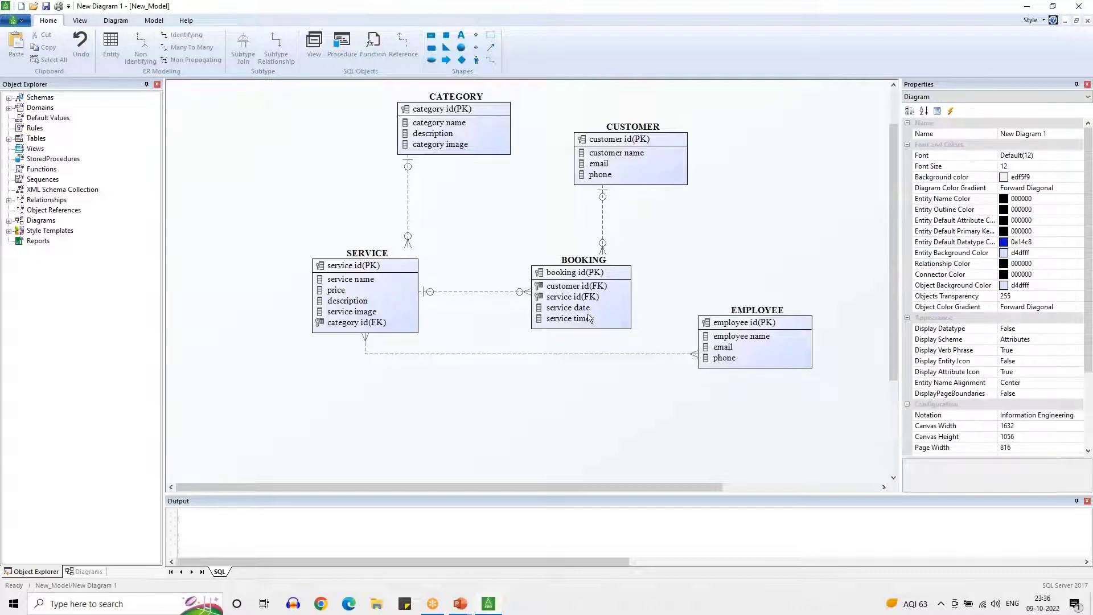
Switch to the booking considerations slide and underline the requirement about choosing a specific employee, including "unspecified"
key(alt+Tab)
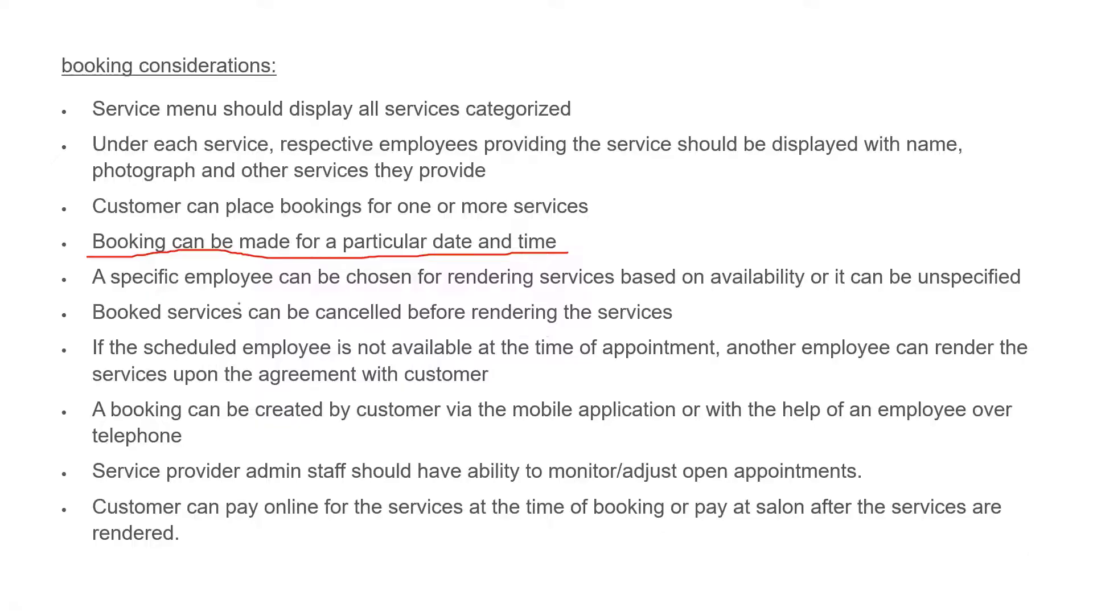
drag(95, 293, 1014, 289)
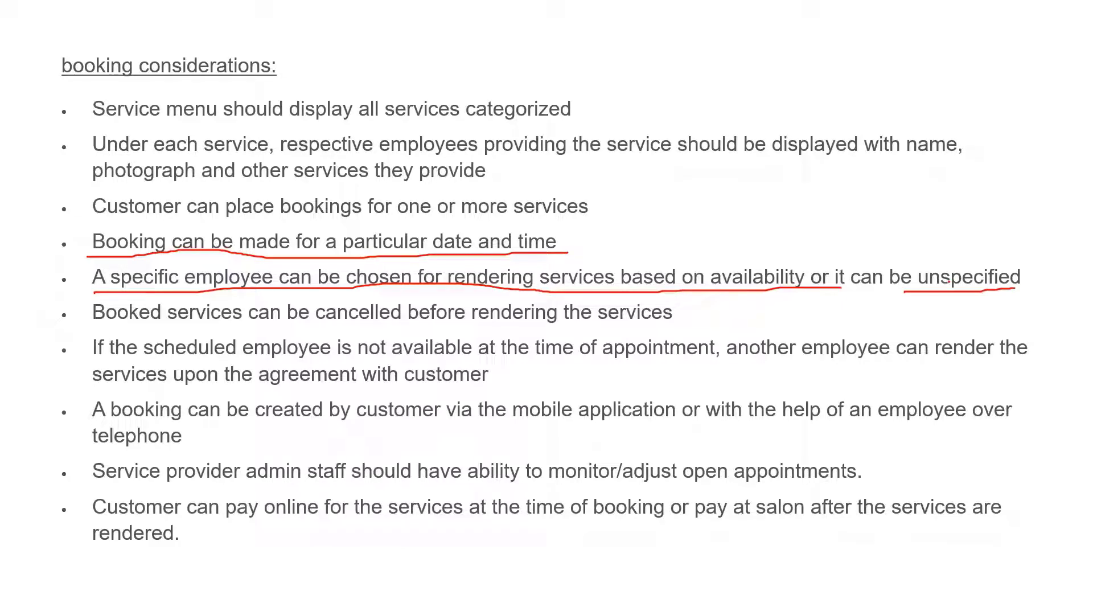
key(alt+Tab)
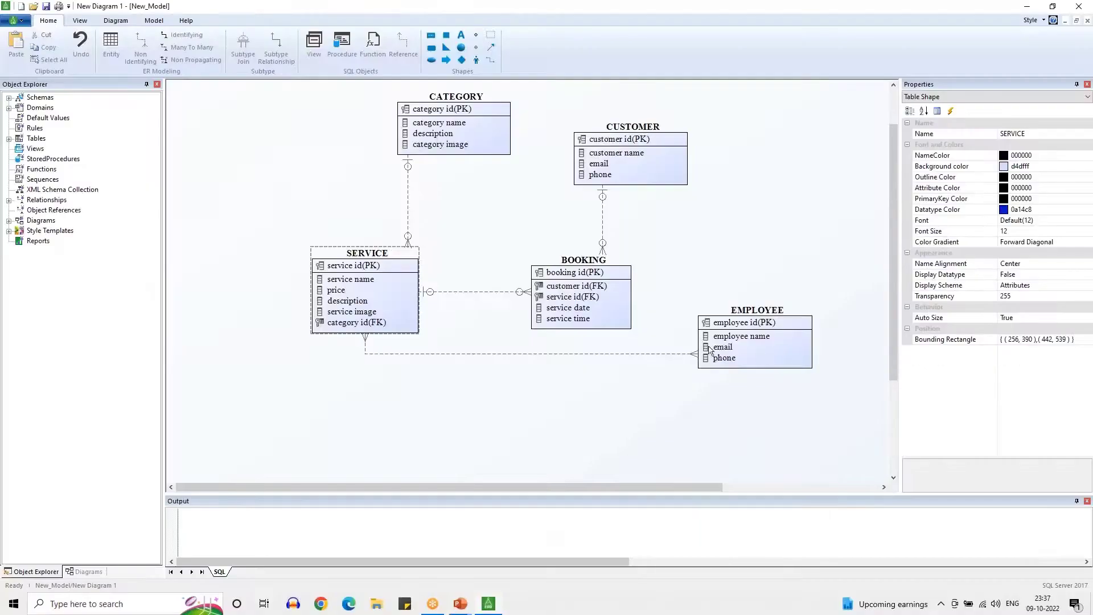
Draw a non-identifying relationship from EMPLOYEE to BOOKING and rearrange CUSTOMER, EMPLOYEE and the SERVICE–EMPLOYEE line around BOOKING
drag(659, 170, 625, 183)
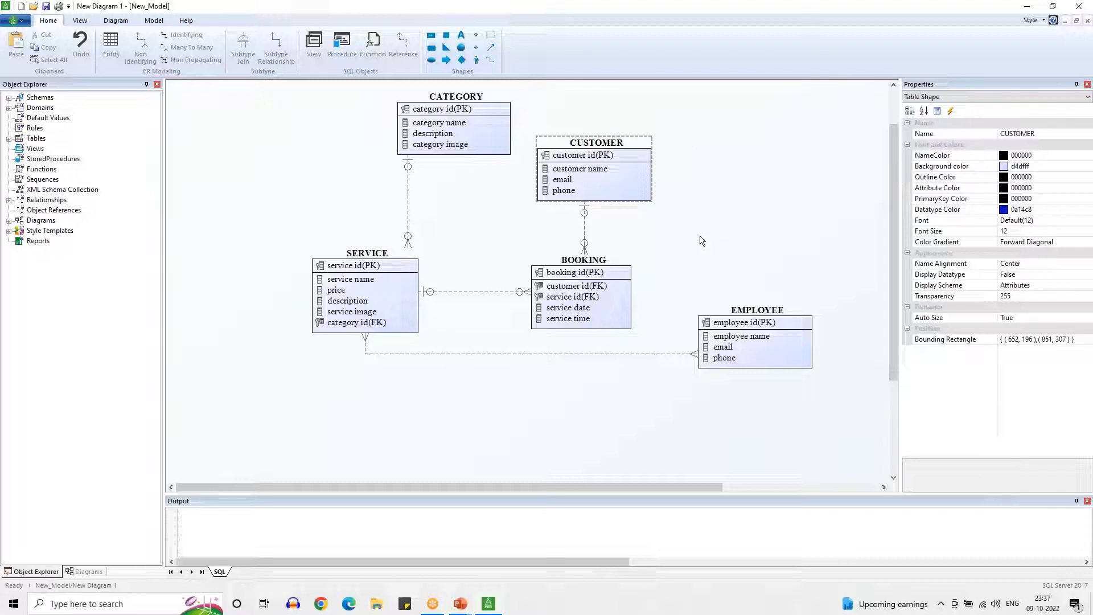
click(567, 353)
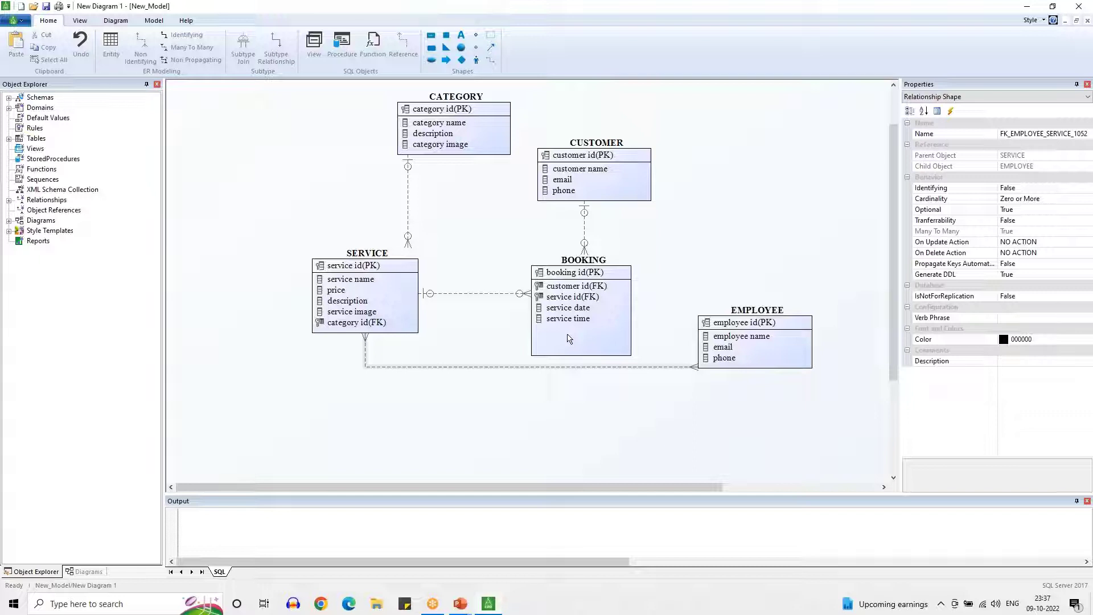
click(141, 49)
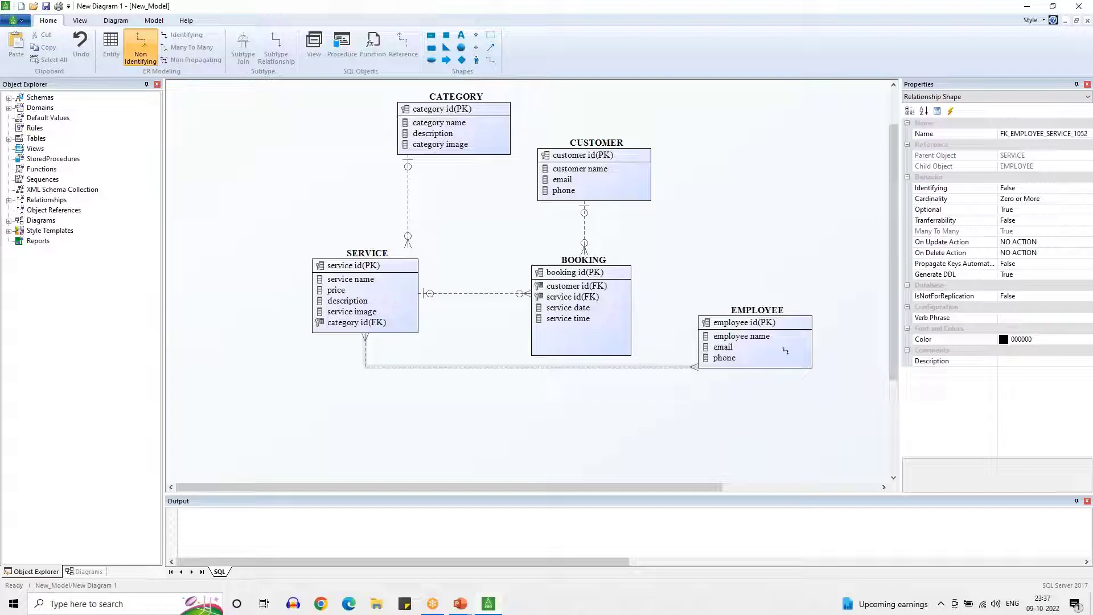
drag(740, 337, 617, 312)
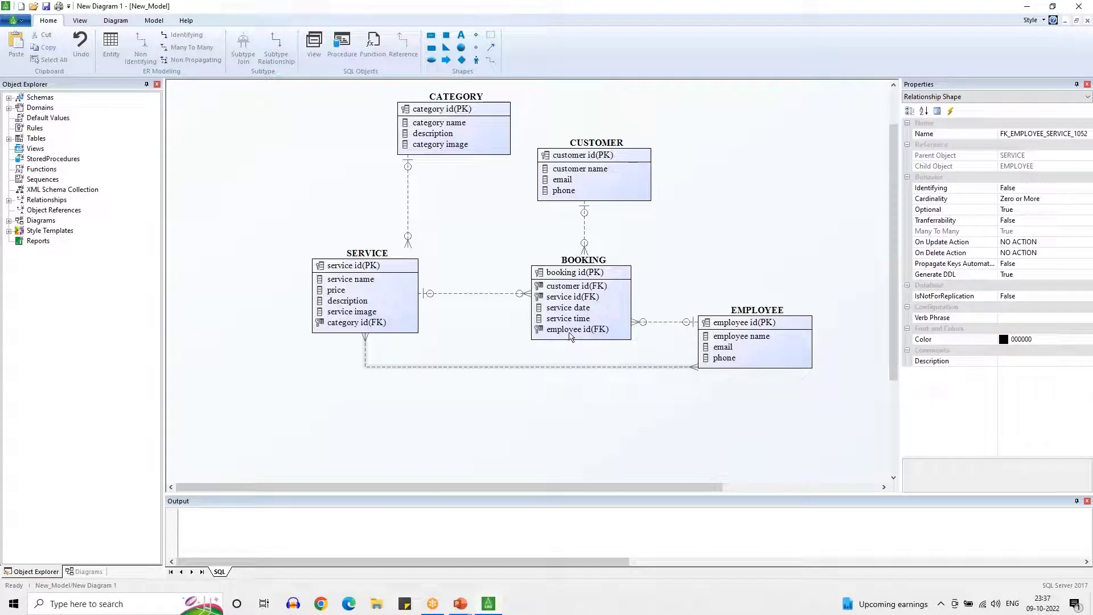
click(570, 333)
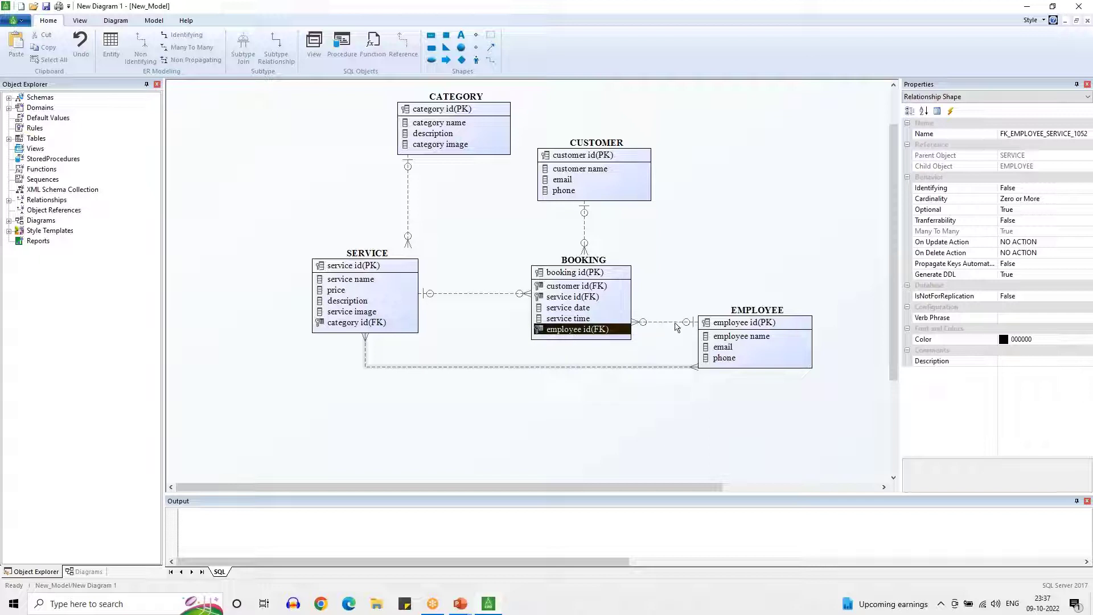
drag(777, 326, 790, 281)
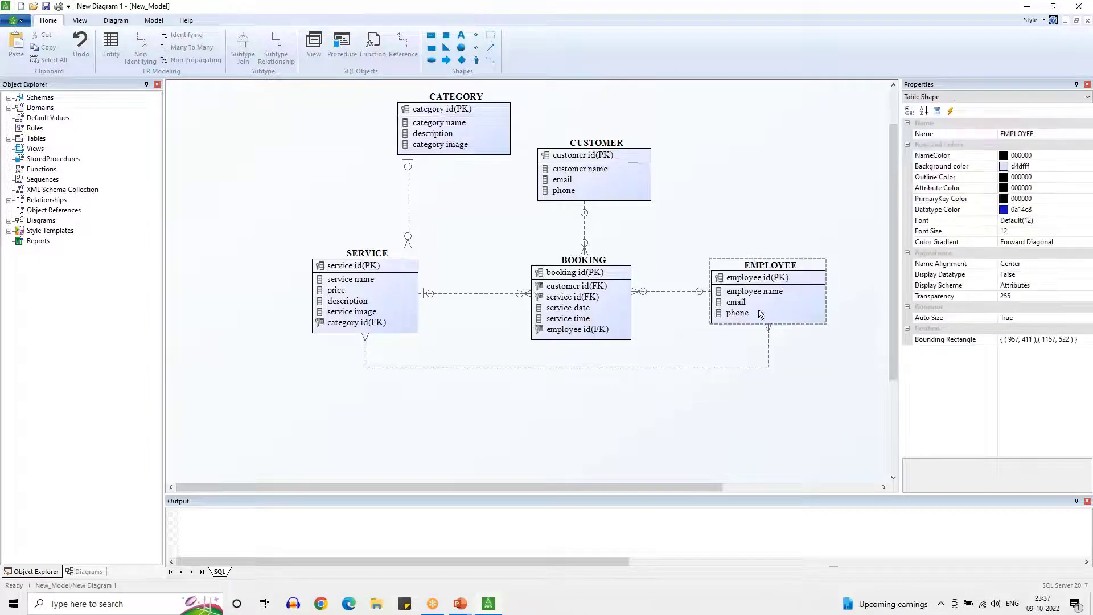
Rename the employee foreign key in BOOKING to "service providing employee id" and move the EMPLOYEE entity farther away from BOOKING
click(575, 331)
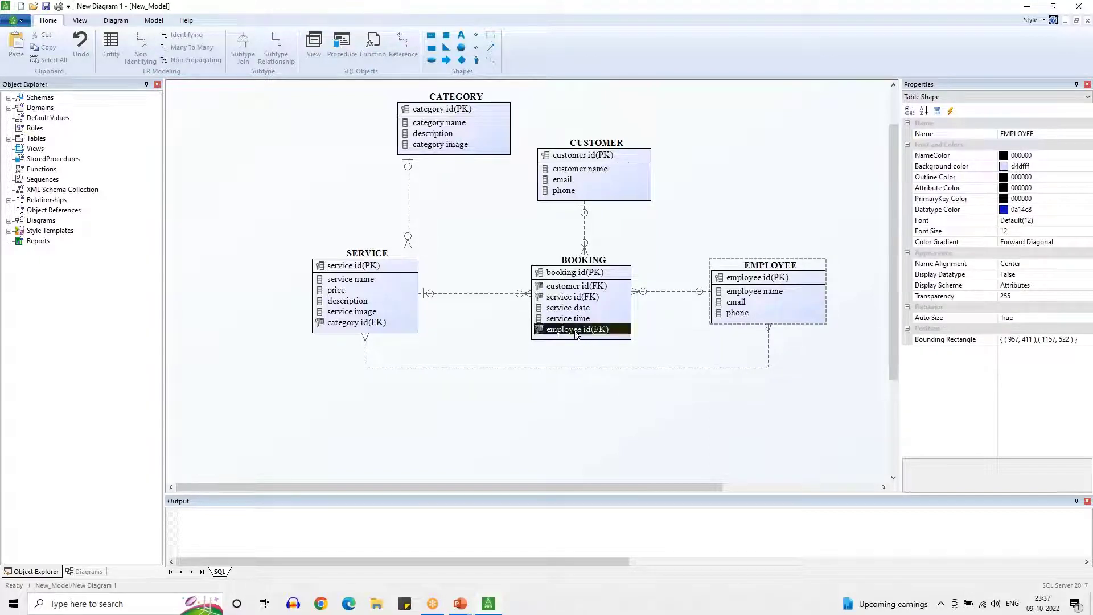
click(576, 330)
key(Home)
text(serv)
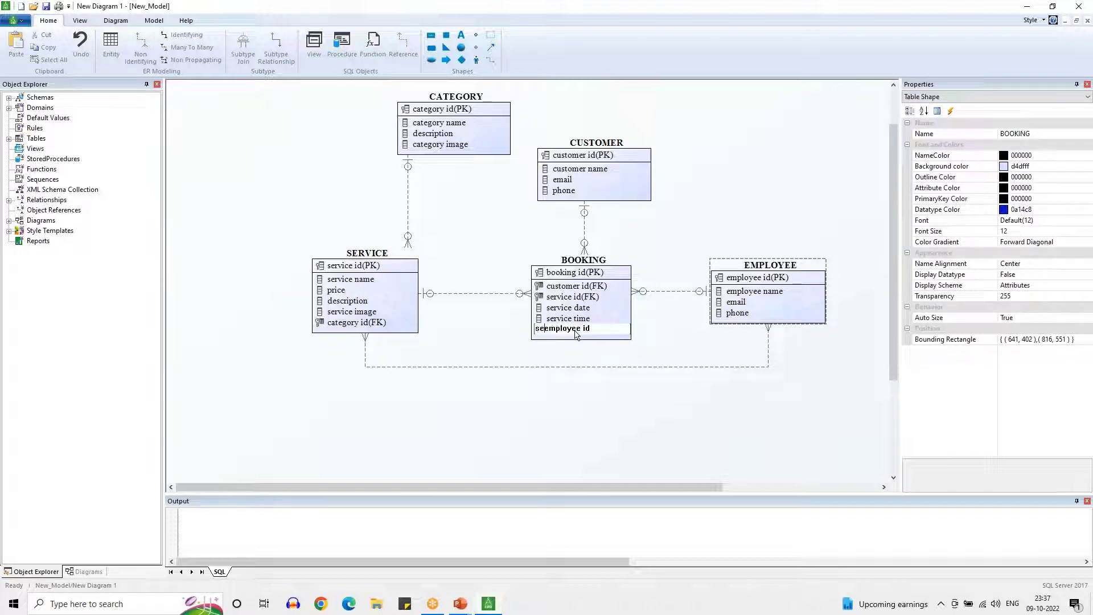
text(ice providing)
key(Return)
drag(764, 311, 831, 303)
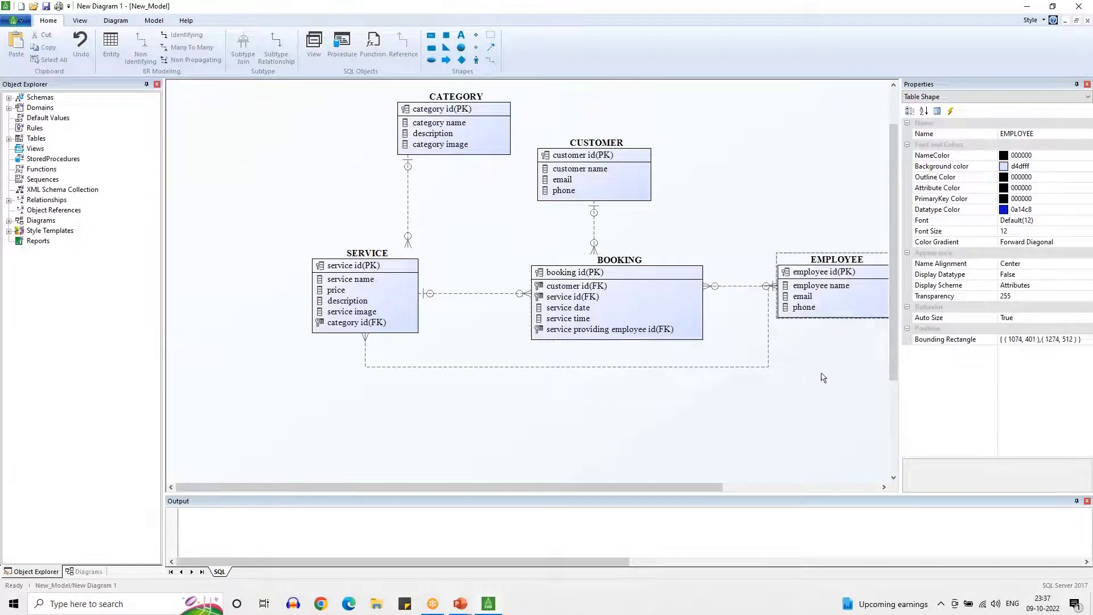
click(822, 373)
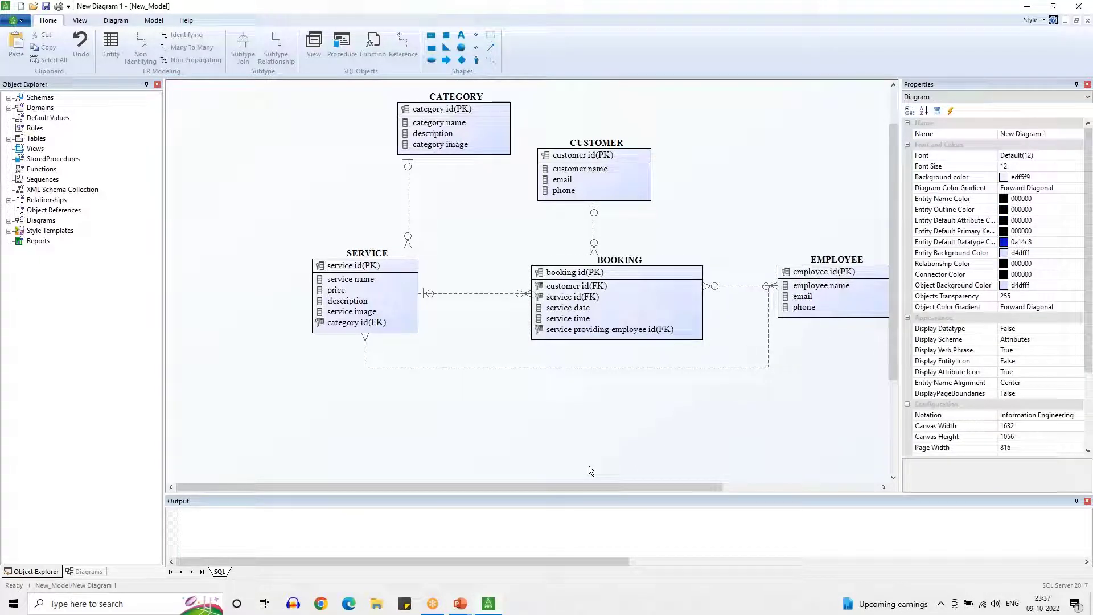
click(663, 298)
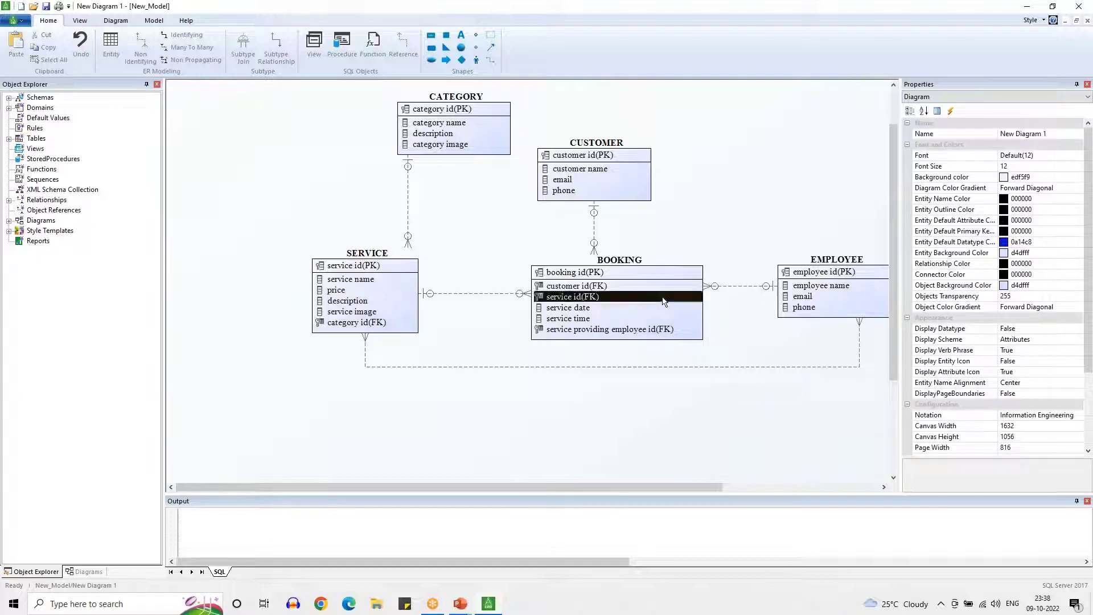
Make the CUSTOMER–BOOKING relationship mandatory by setting its Optional property to False
click(621, 180)
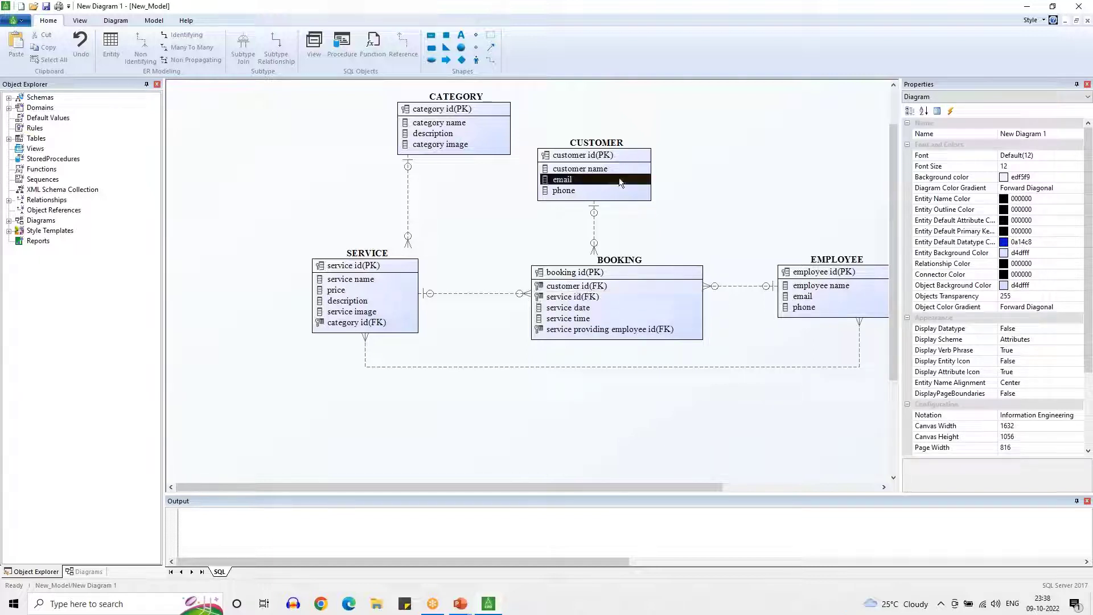
click(590, 287)
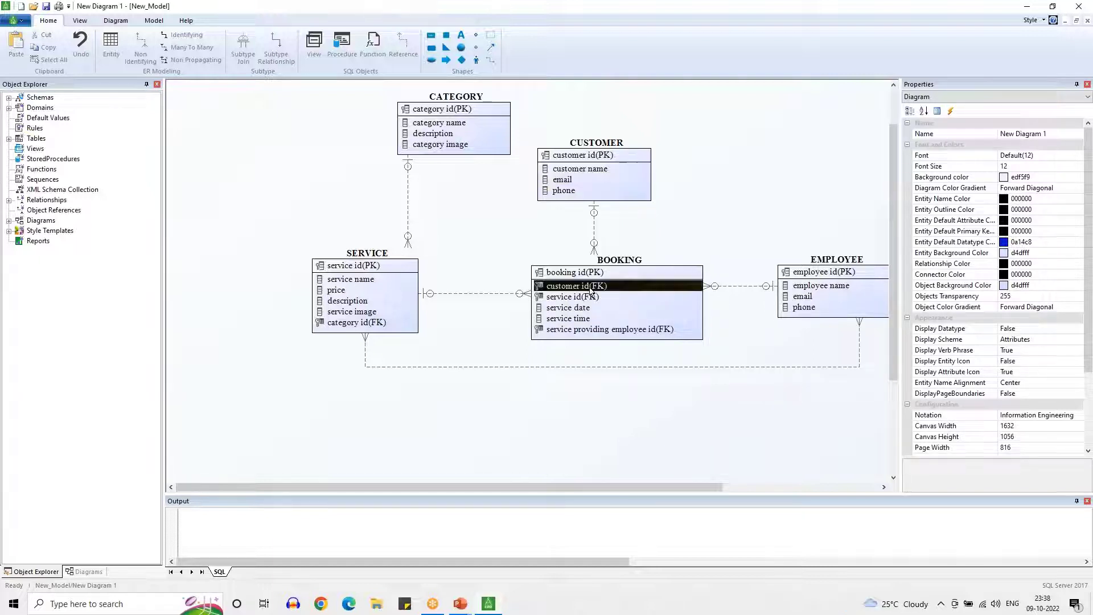
click(592, 224)
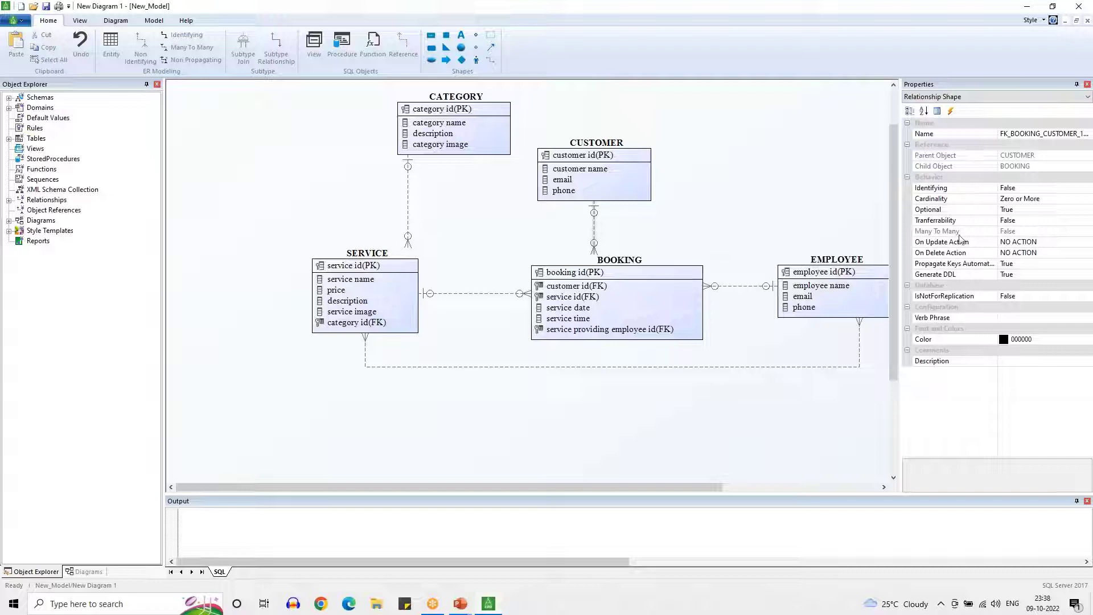
click(1014, 211)
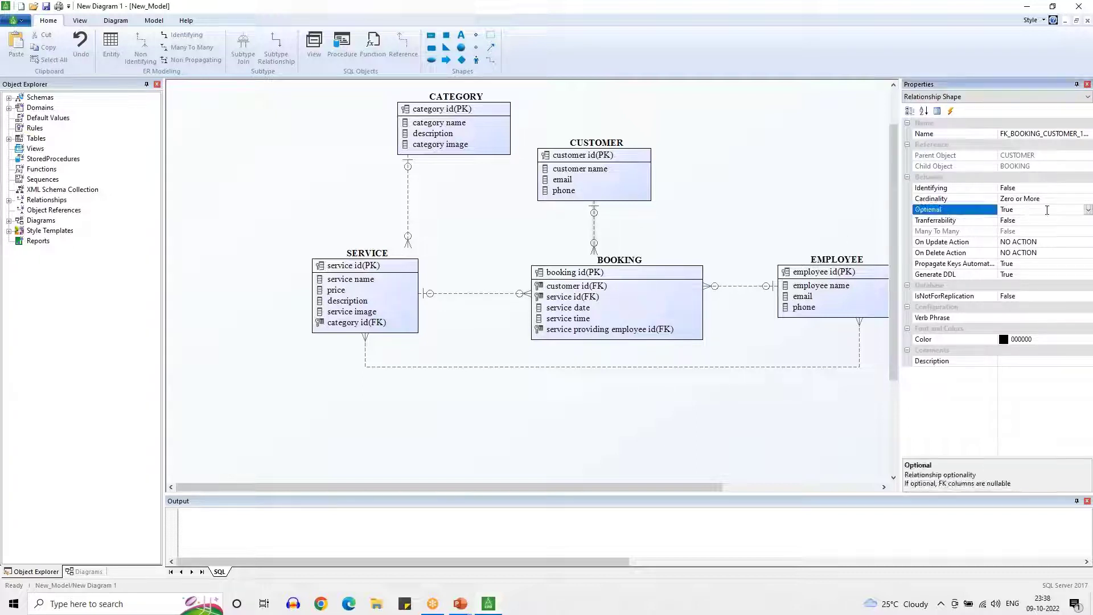
click(1089, 211)
click(1011, 231)
click(608, 212)
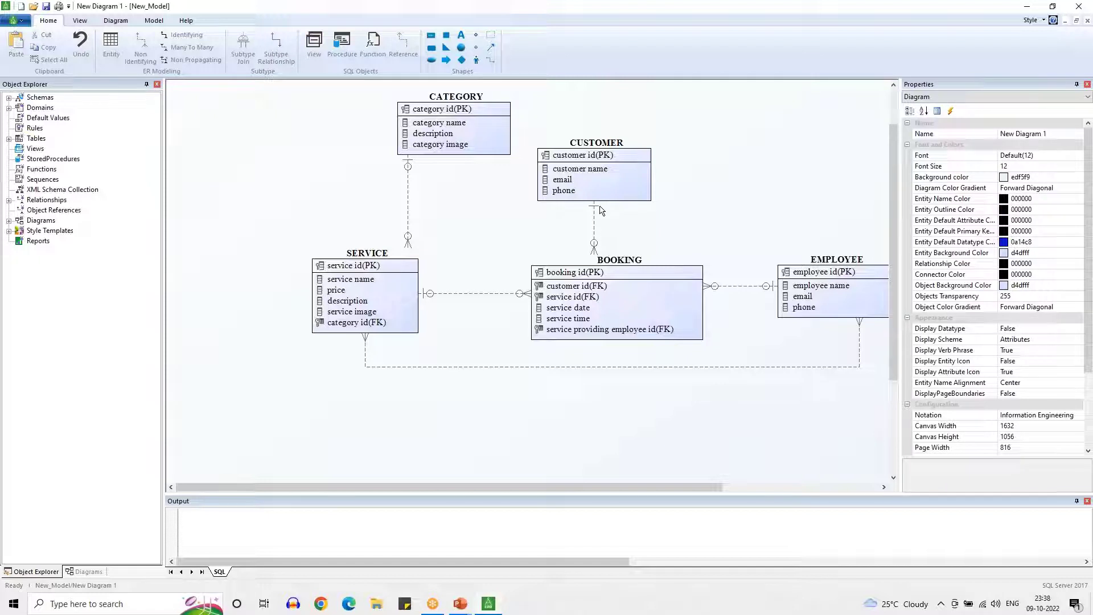
click(586, 289)
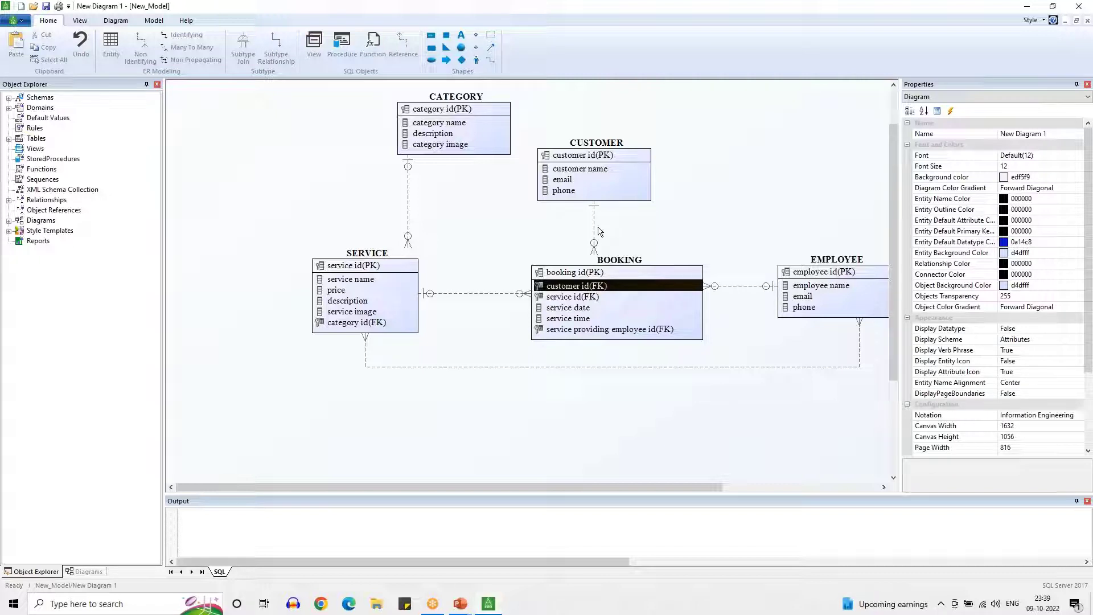
Switch to the booking considerations slide and underline the requirement that booked services can be cancelled before rendering
click(500, 245)
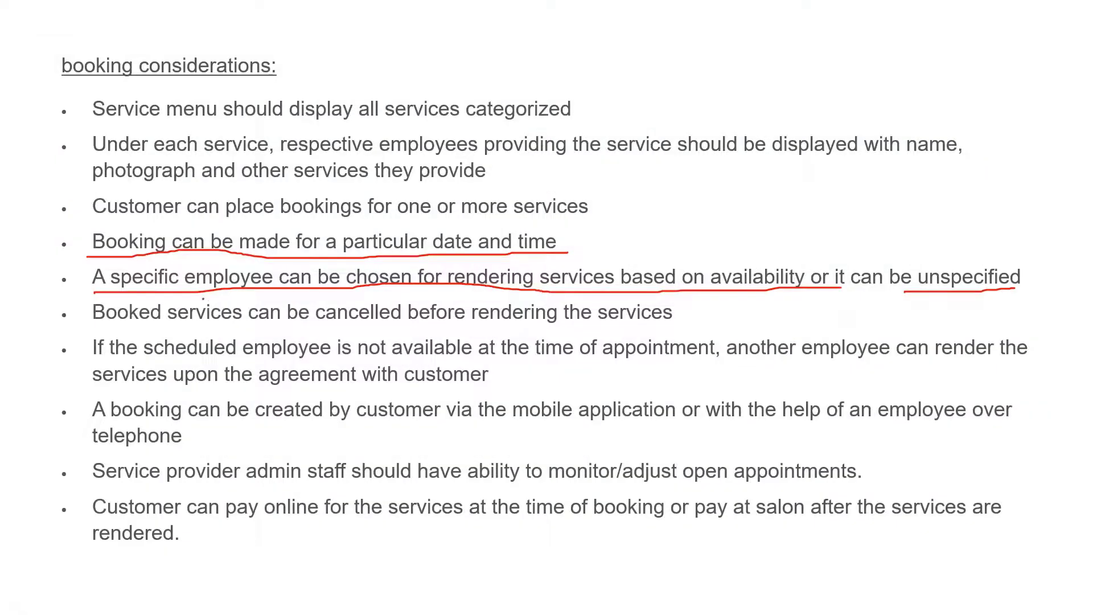
drag(105, 329, 674, 320)
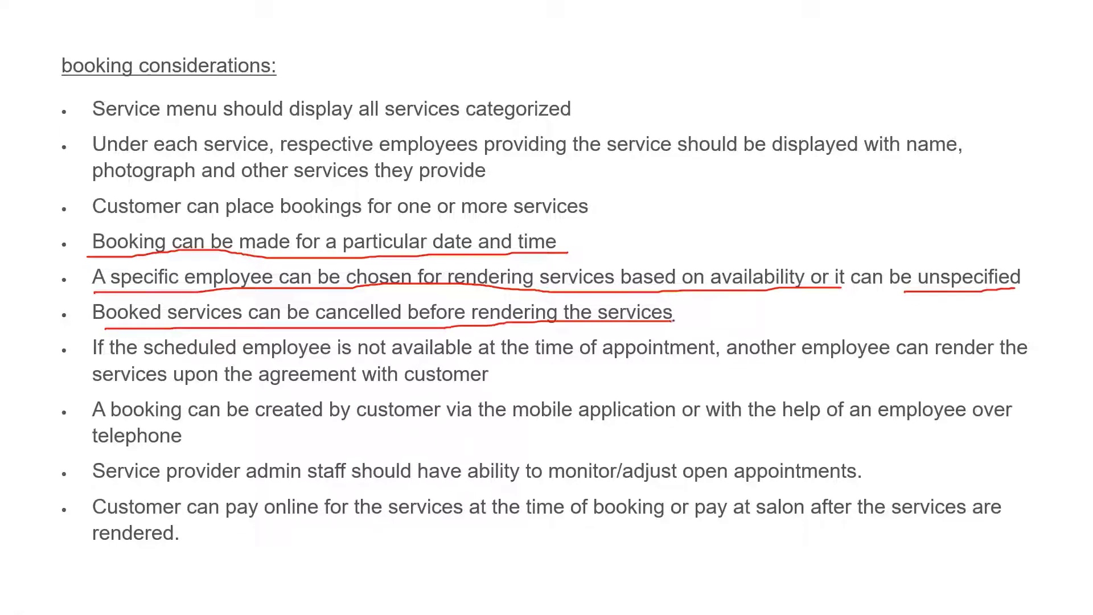
key(alt+Tab)
Add the attribute "status" to the BOOKING entity and leave a little extra space below it
click(656, 319)
click(712, 391)
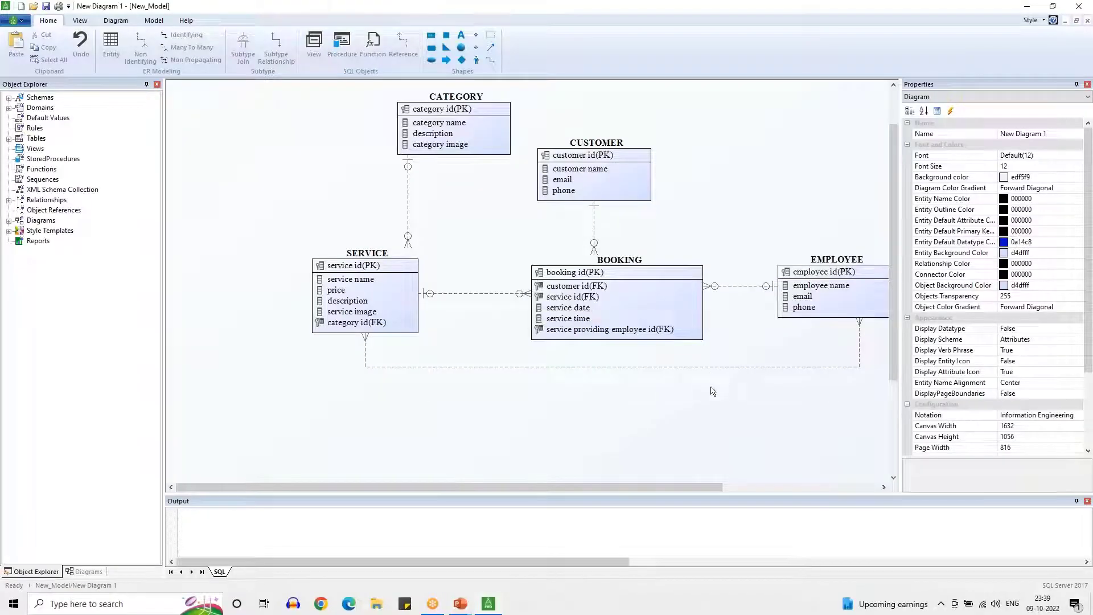
drag(652, 488, 688, 488)
drag(557, 340, 559, 369)
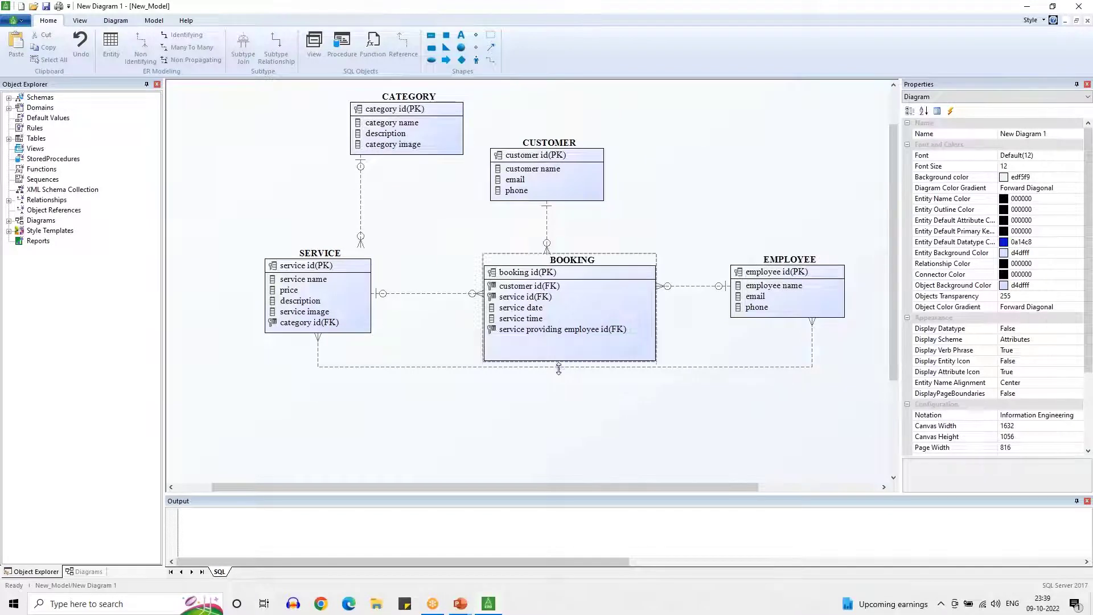
double_click(530, 348)
text(status)
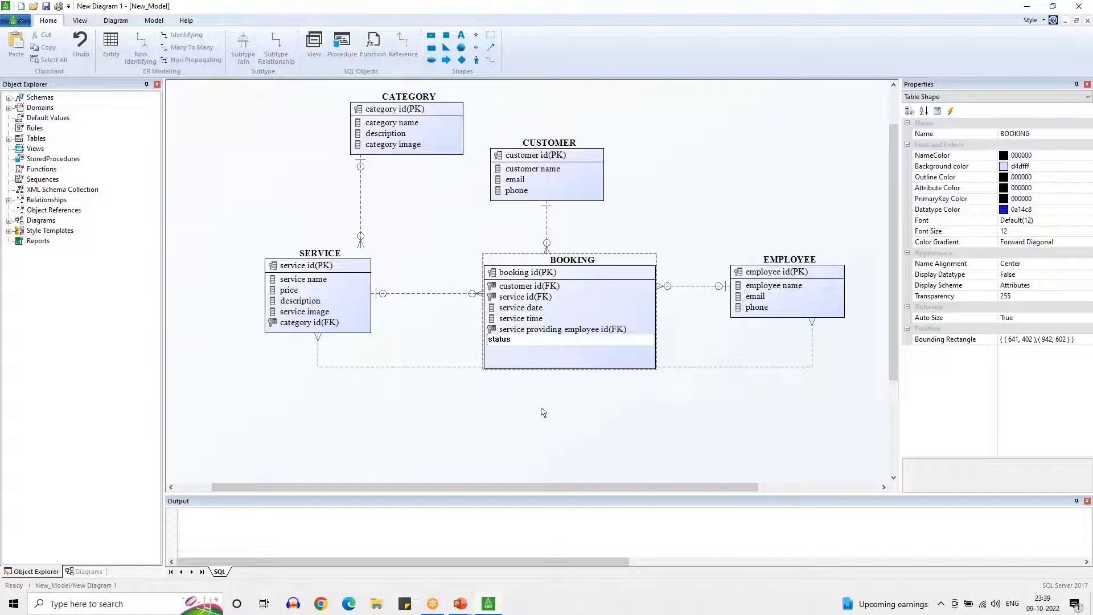
key(Return)
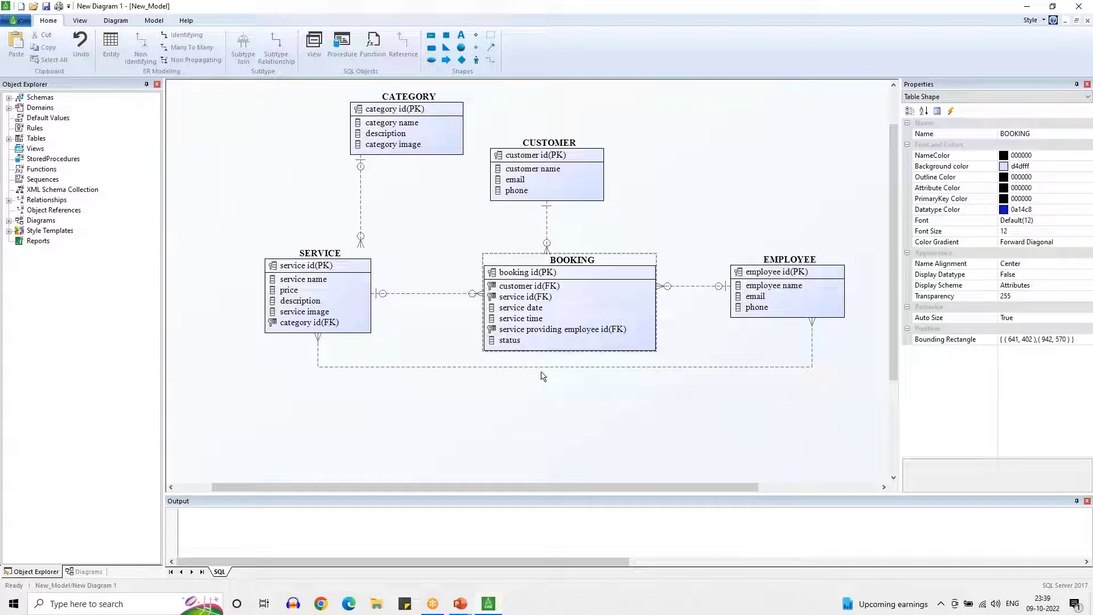
drag(541, 350, 541, 357)
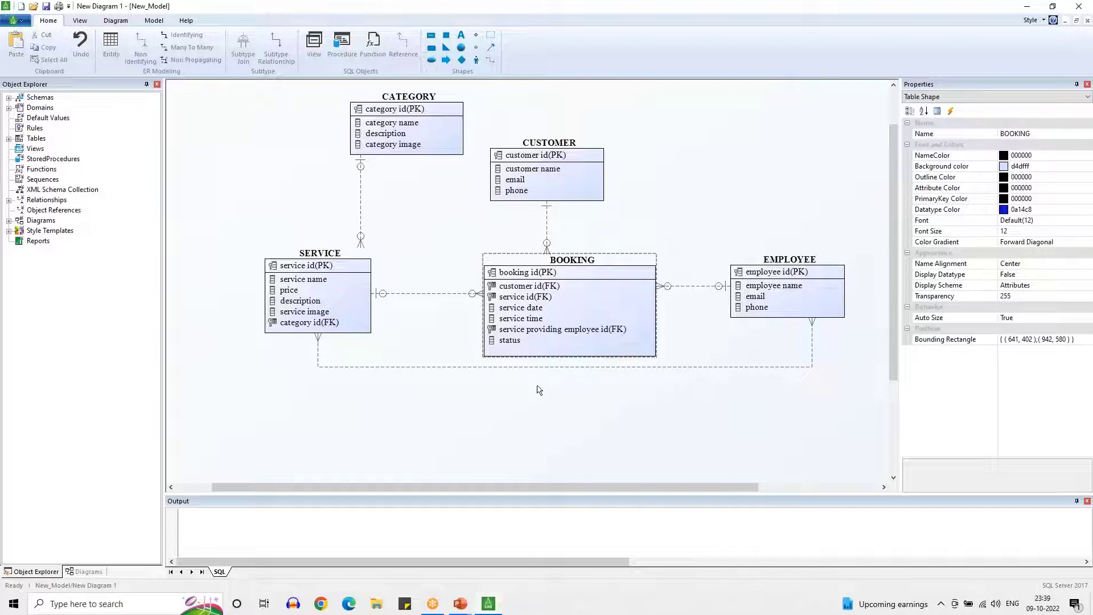
click(518, 342)
click(518, 380)
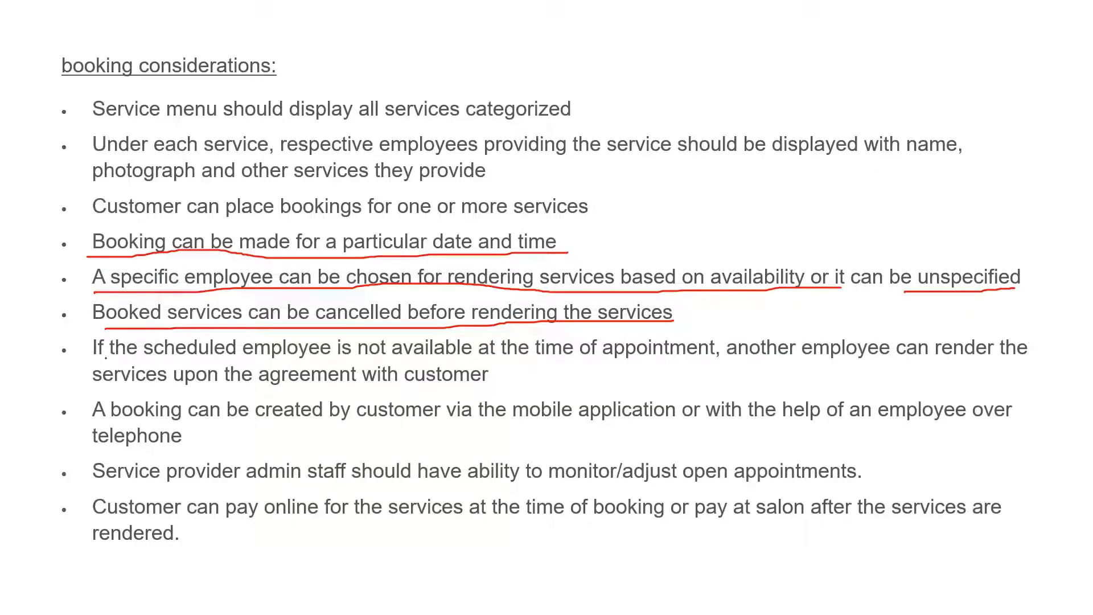
Erase the ink on the booking considerations slide, underline the requirement about the scheduled employee being unavailable, and return to the diagram
key(e)
drag(94, 357, 673, 358)
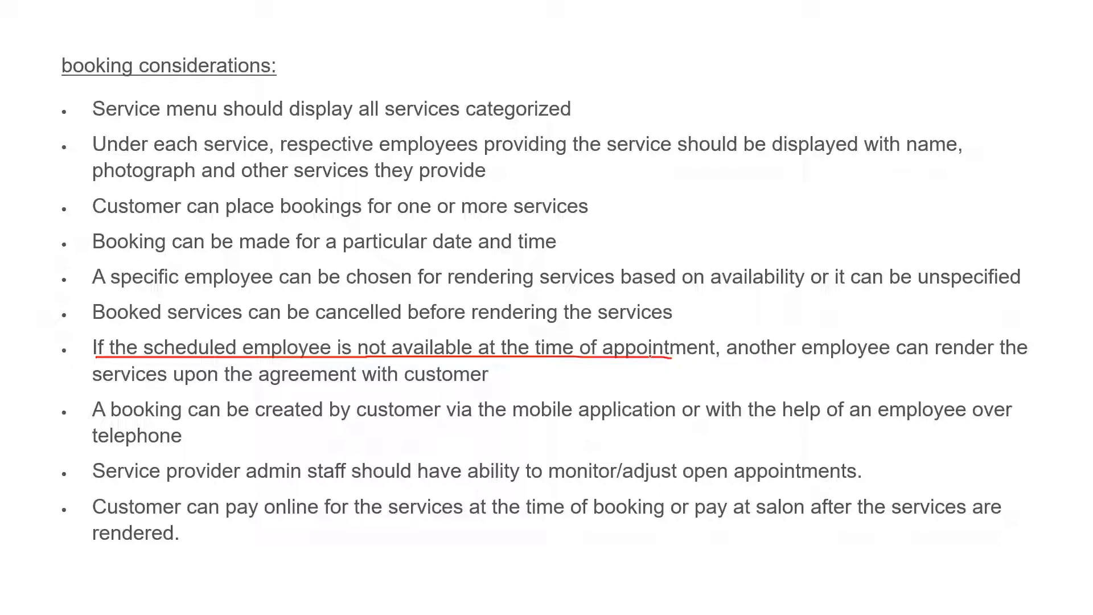
key(alt+Tab)
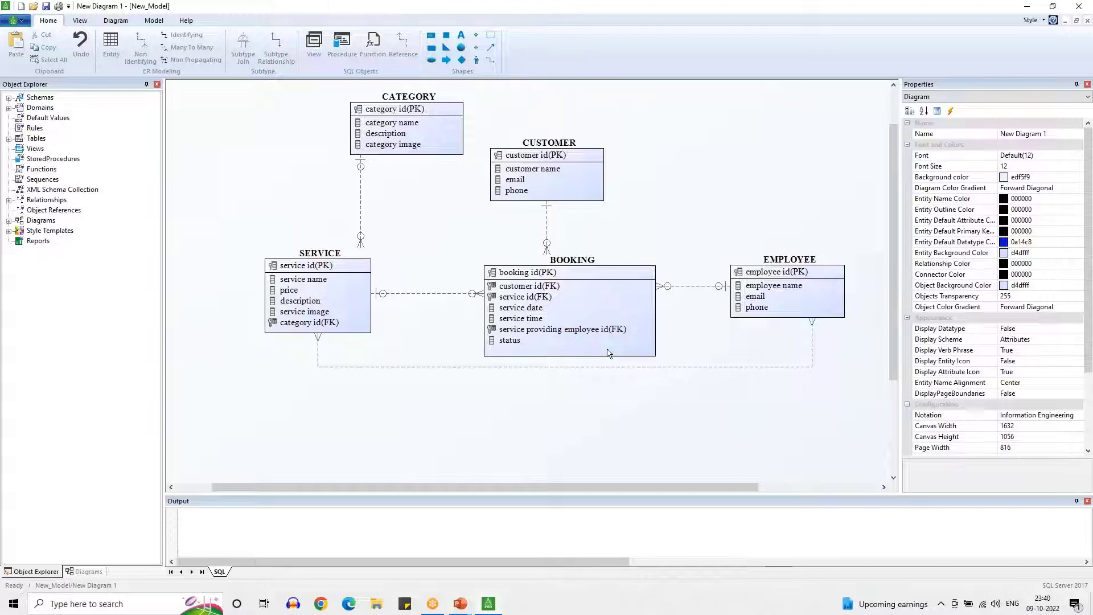
Set the transferability property of the EMPLOYEE–BOOKING relationship to True
click(560, 342)
click(556, 376)
click(554, 331)
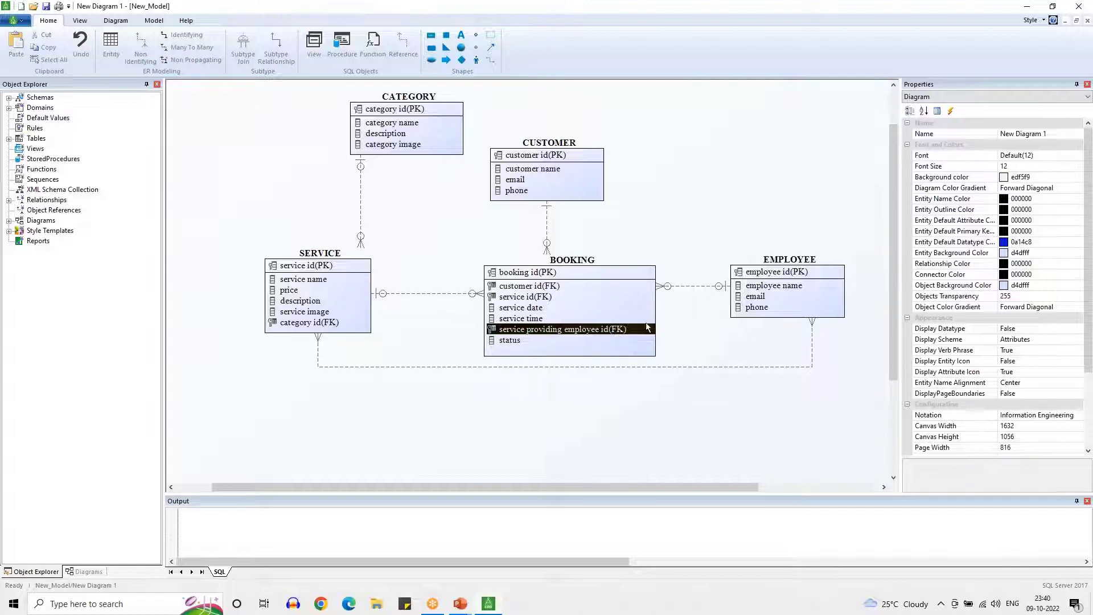
drag(690, 286, 691, 288)
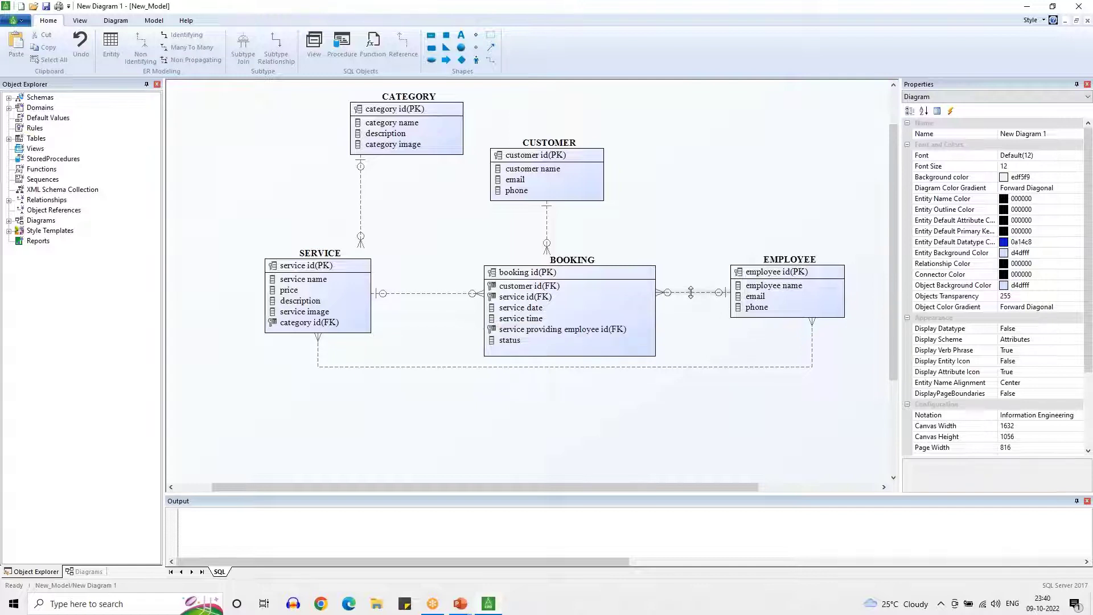
click(618, 330)
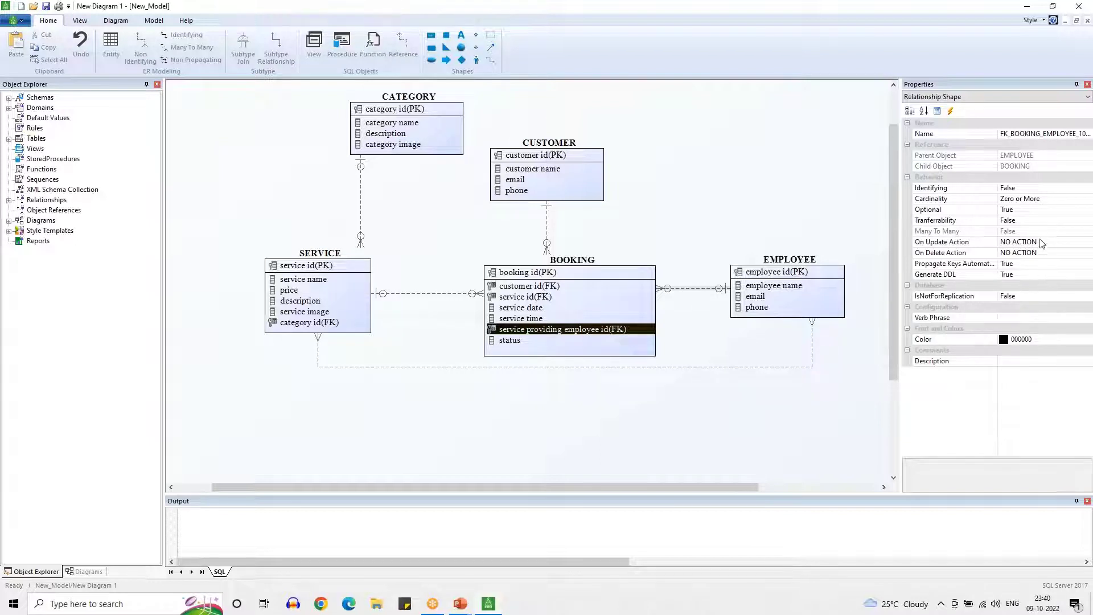
double_click(967, 222)
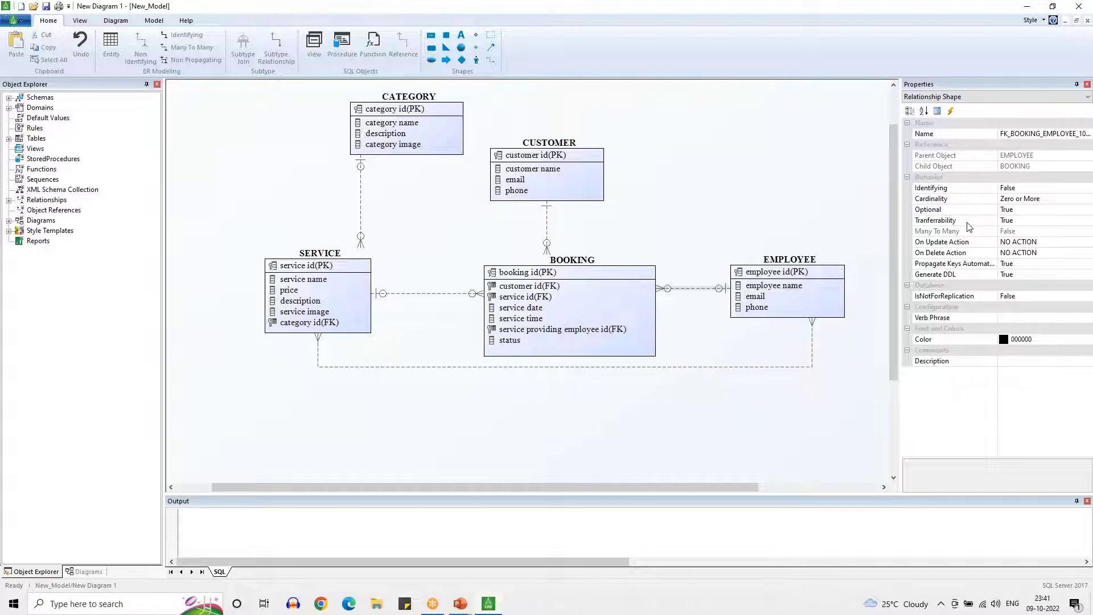
click(713, 409)
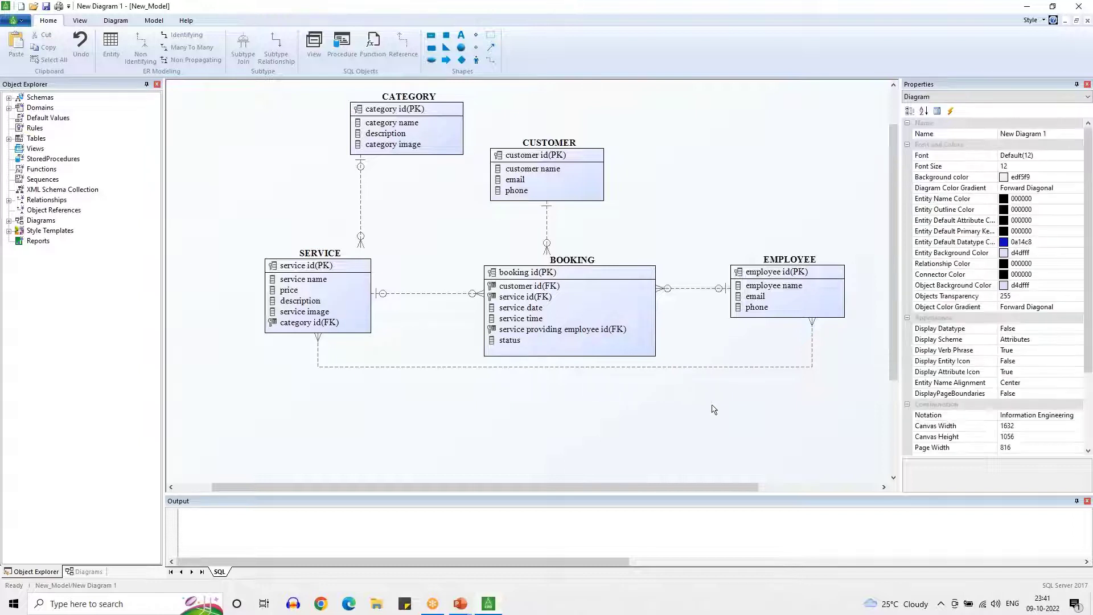
Switch to the booking considerations slide, underline that a booking can be created by the customer via the mobile application, and return to the diagram
key(alt+Tab)
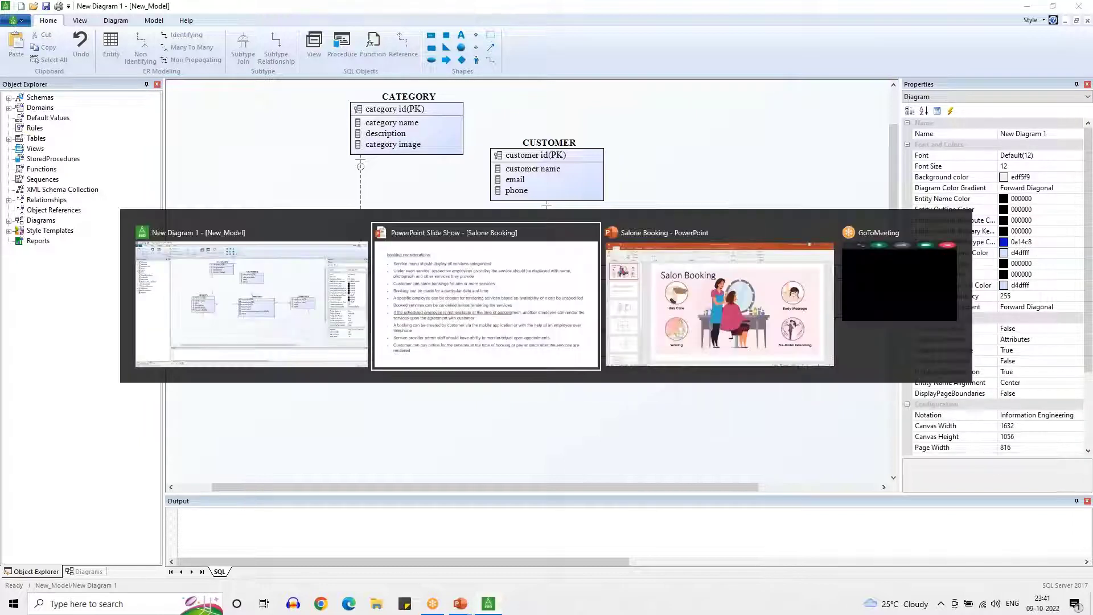
drag(99, 423, 667, 426)
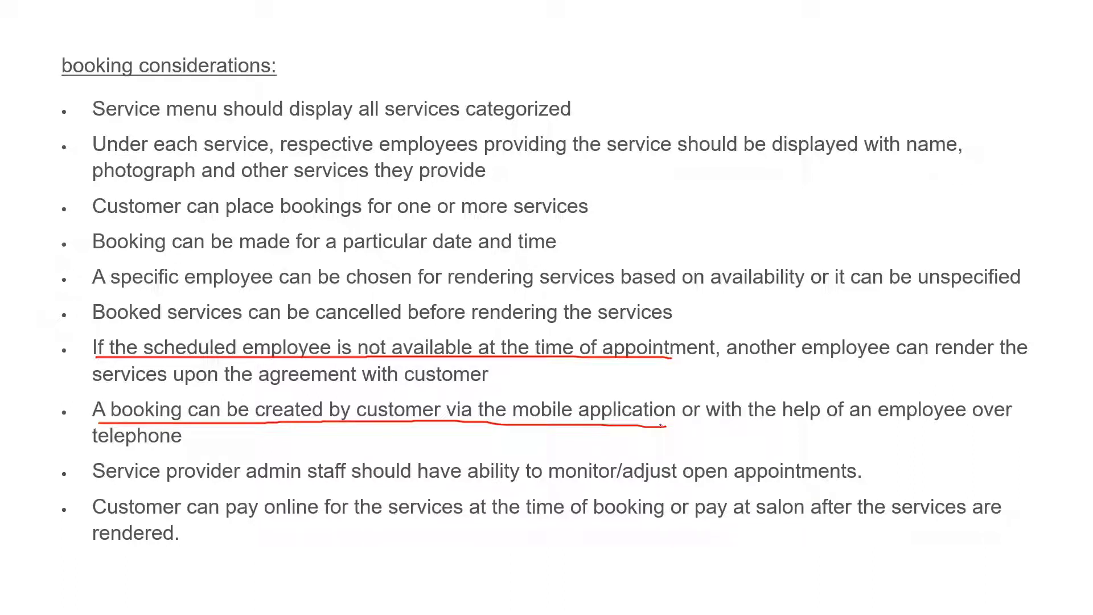
key(alt+Tab)
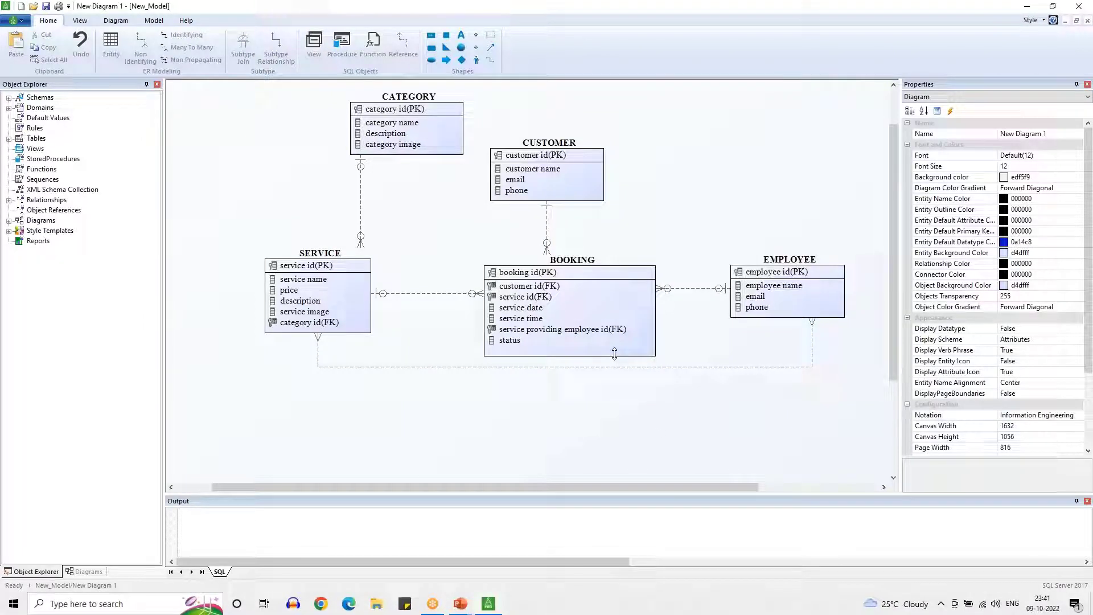
Make room below BOOKING by enlarging it and lowering the SERVICE–EMPLOYEE connector, and add a second non-identifying relationship from EMPLOYEE to BOOKING
drag(615, 354, 613, 365)
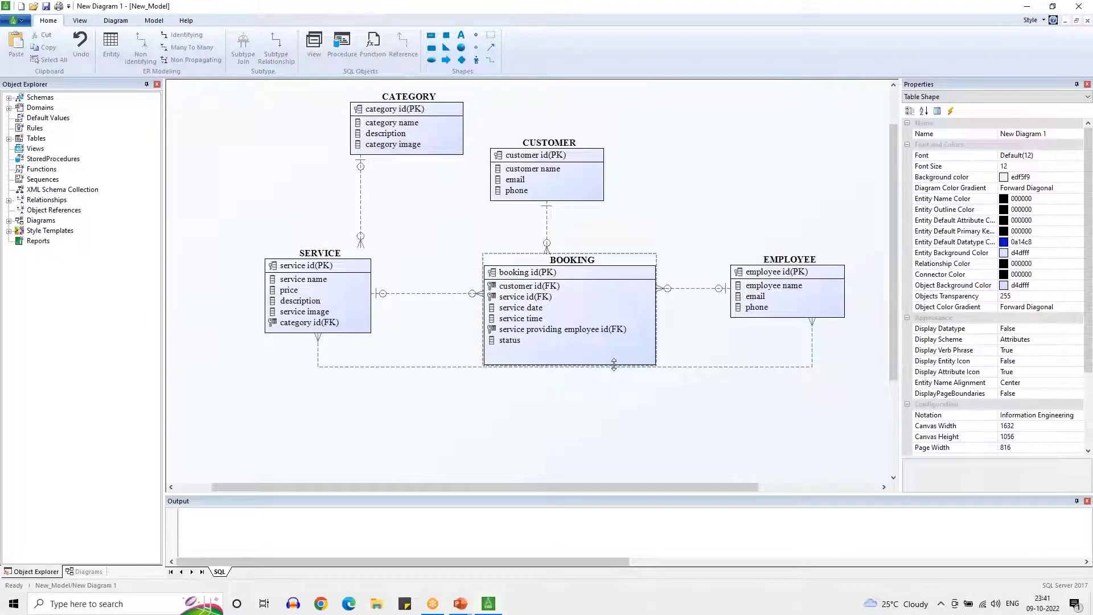
drag(452, 366, 451, 385)
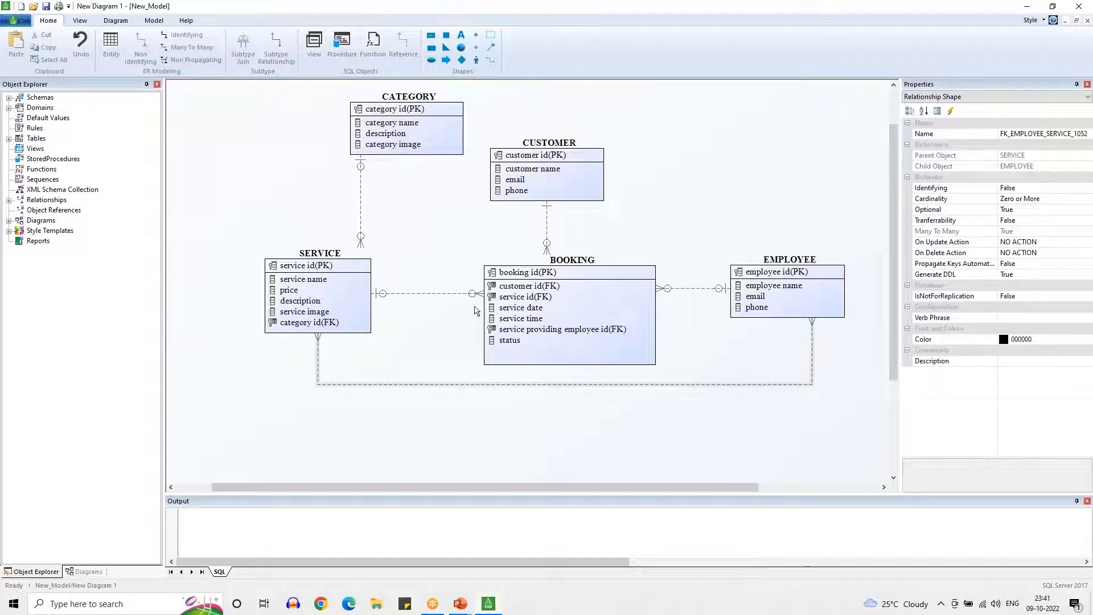
click(141, 48)
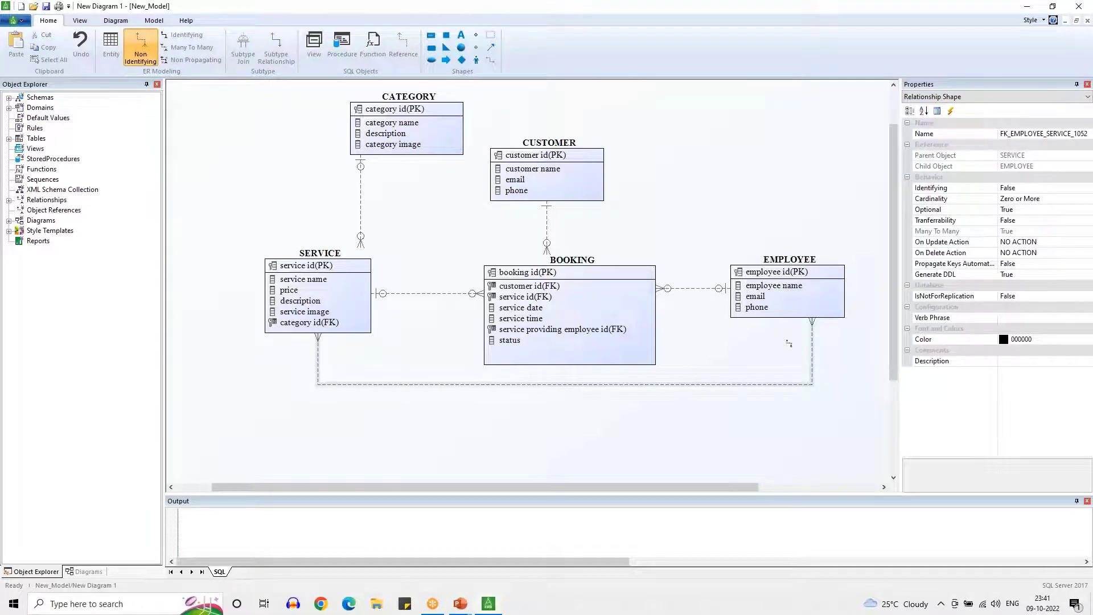
click(806, 296)
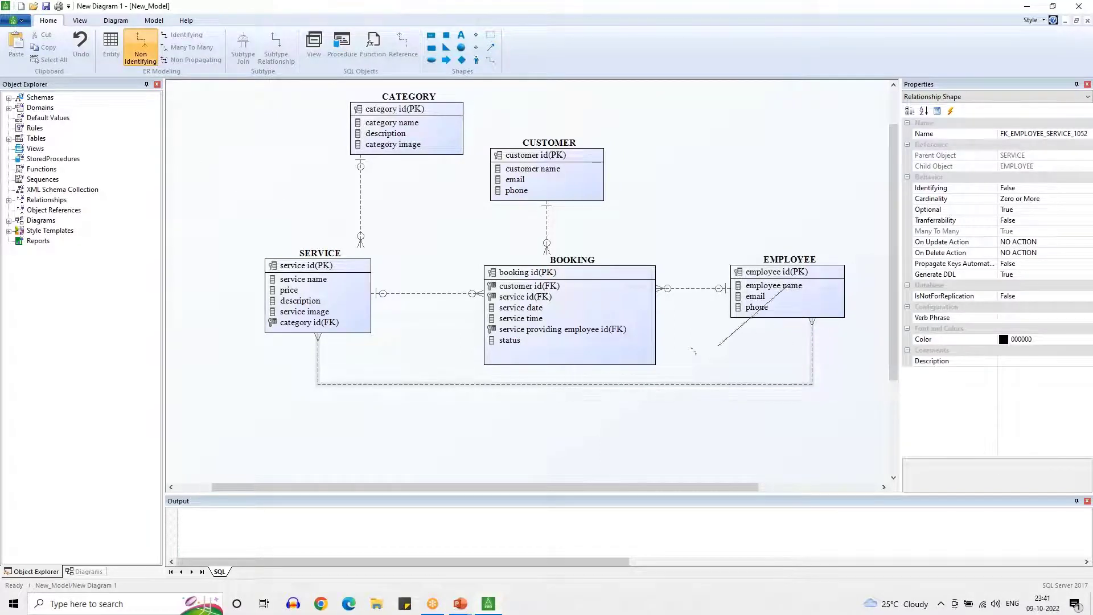
click(636, 345)
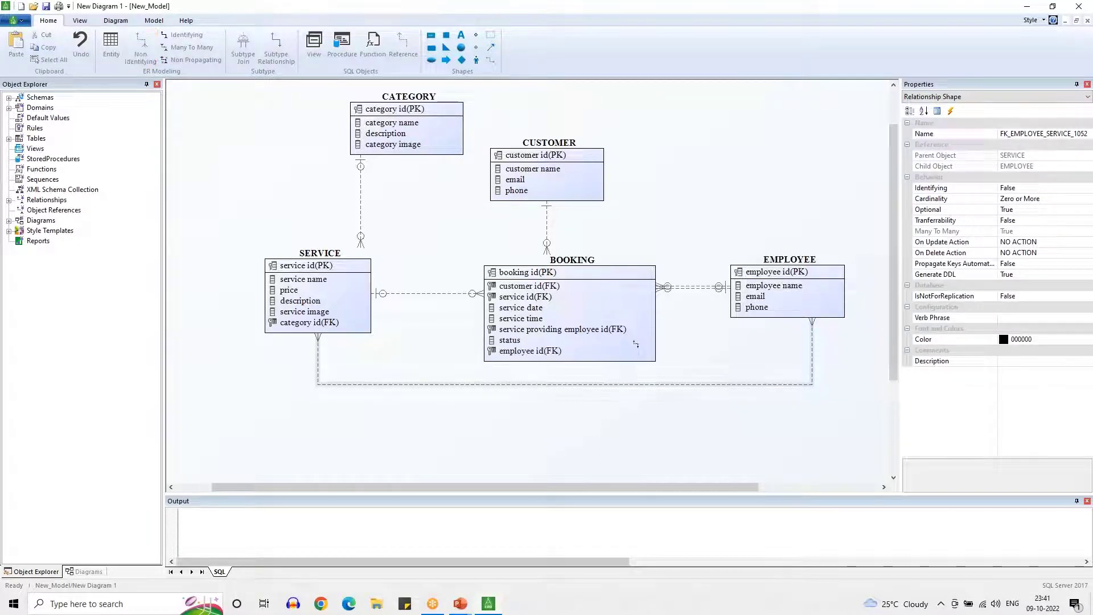
Rename the new employee id foreign key in BOOKING as "booking created employee id" and extend the entity slightly downward
click(524, 352)
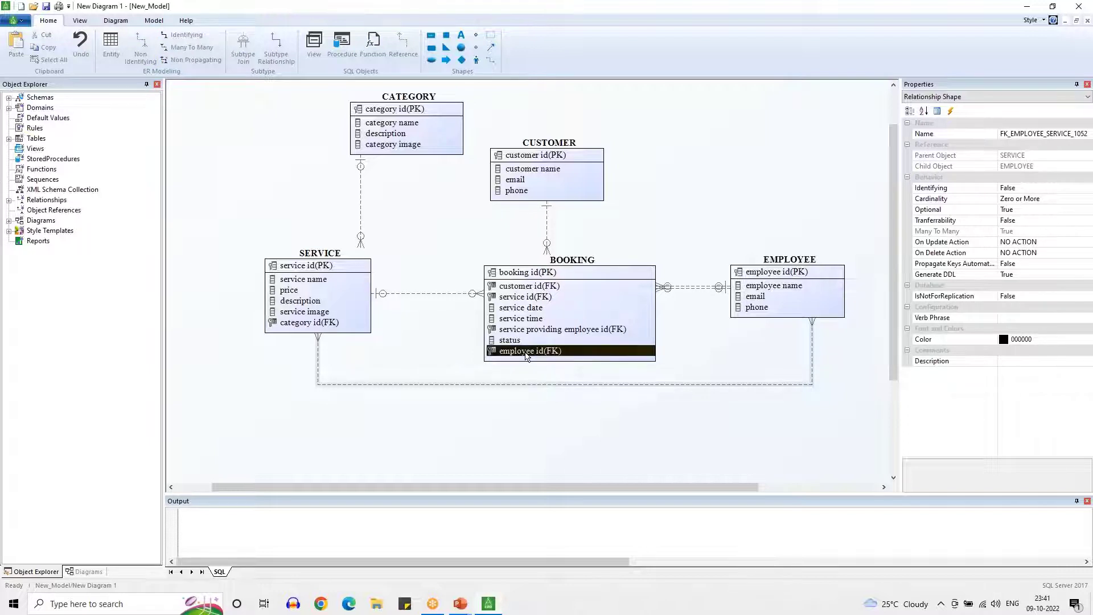
click(526, 351)
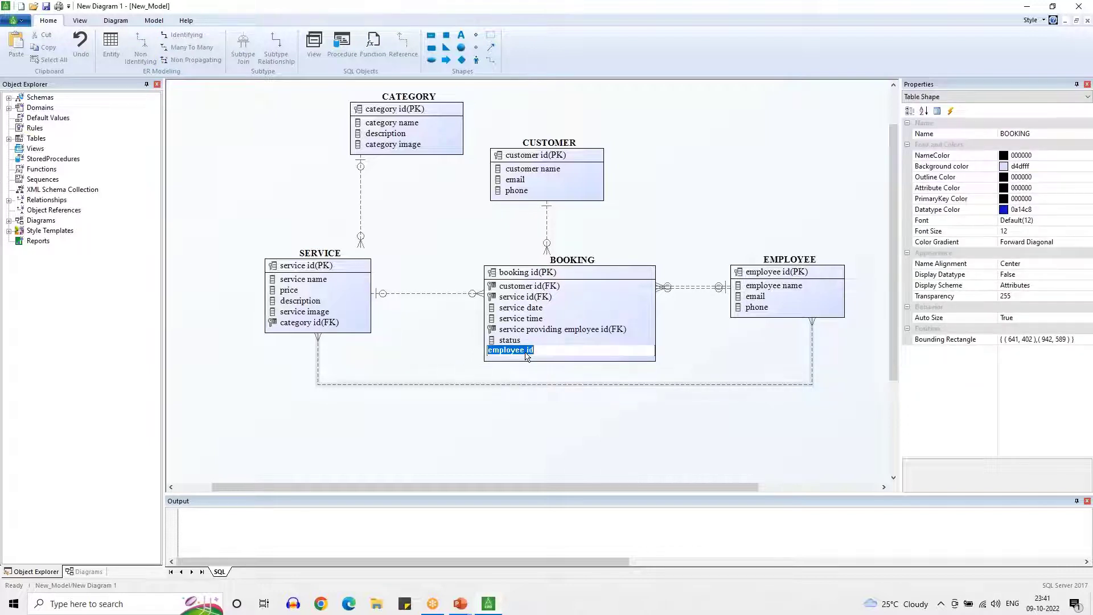
key(Left)
text(booking created)
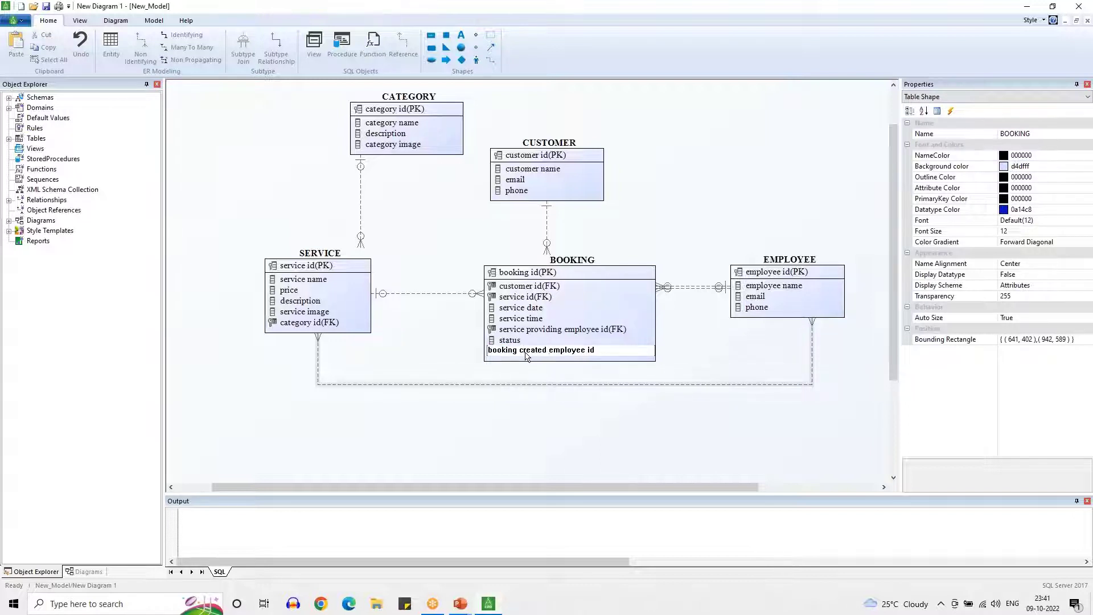
key(Return)
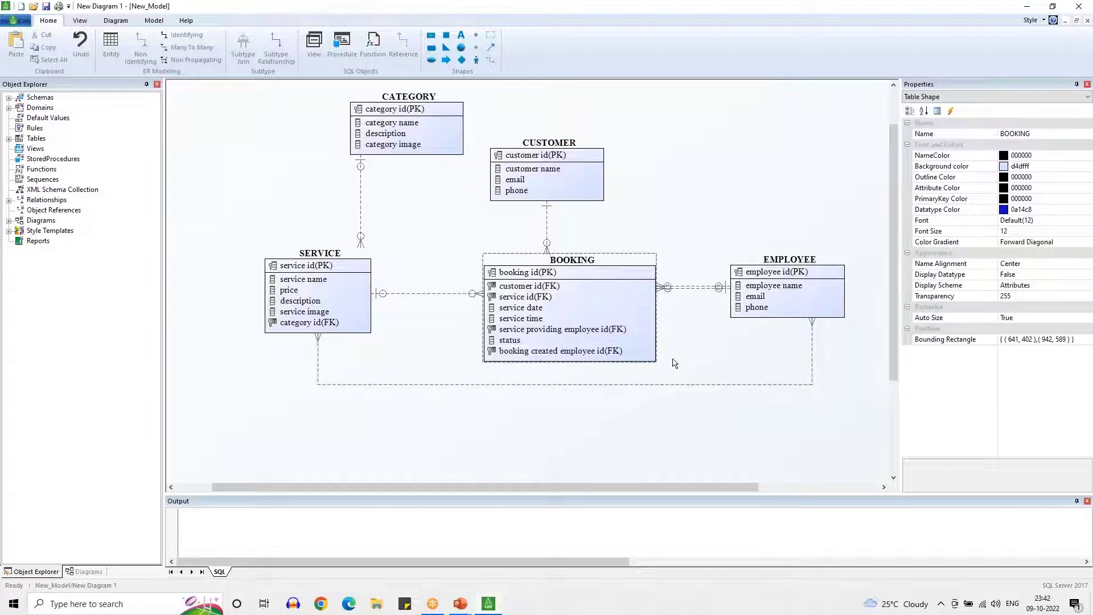
drag(652, 362, 651, 370)
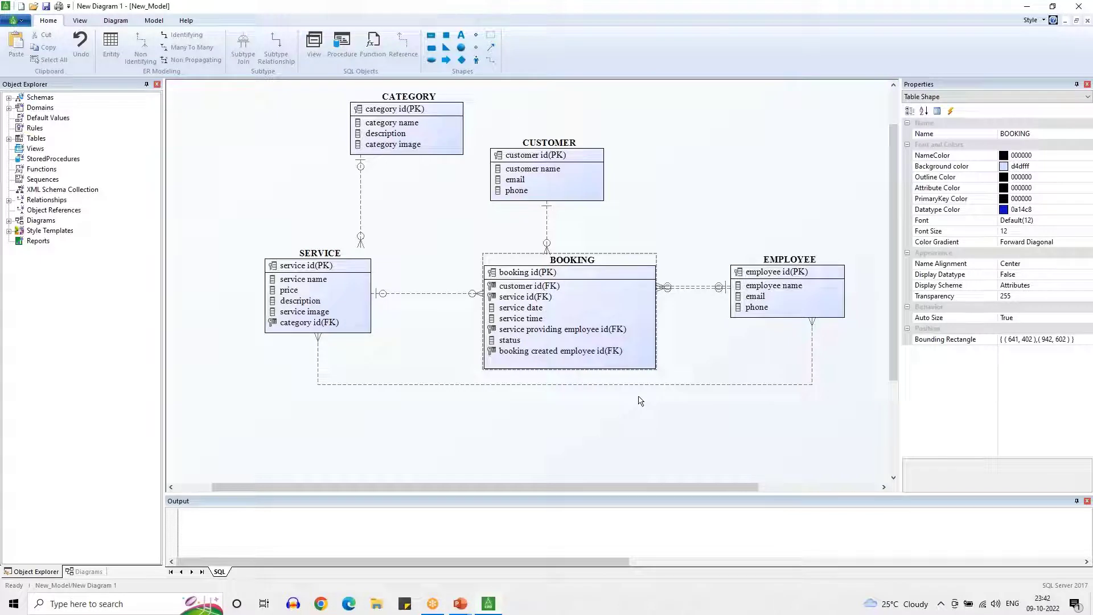
click(561, 352)
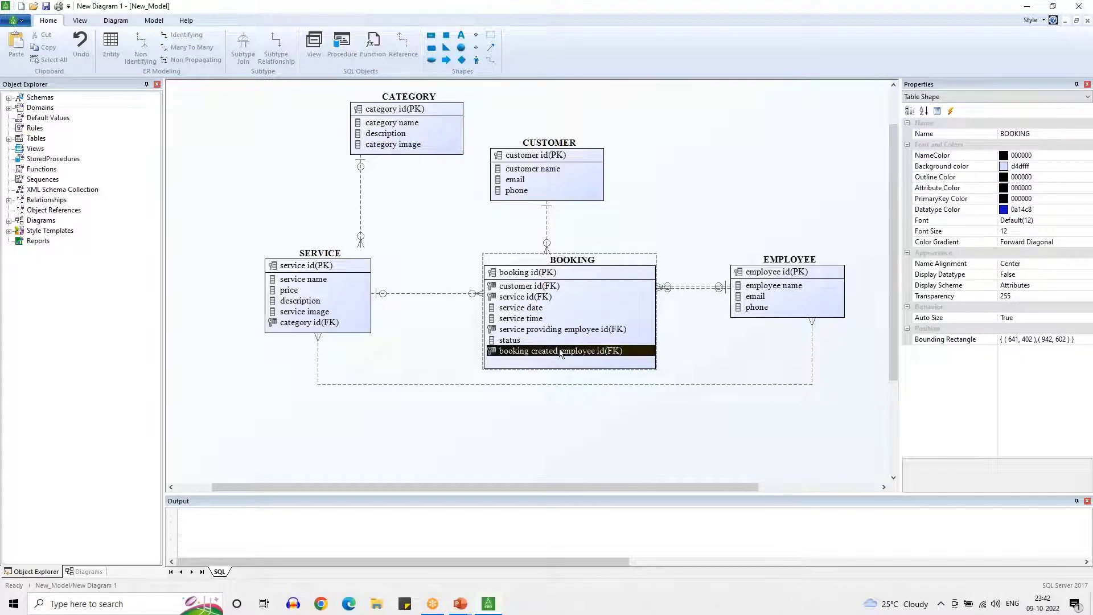
click(715, 349)
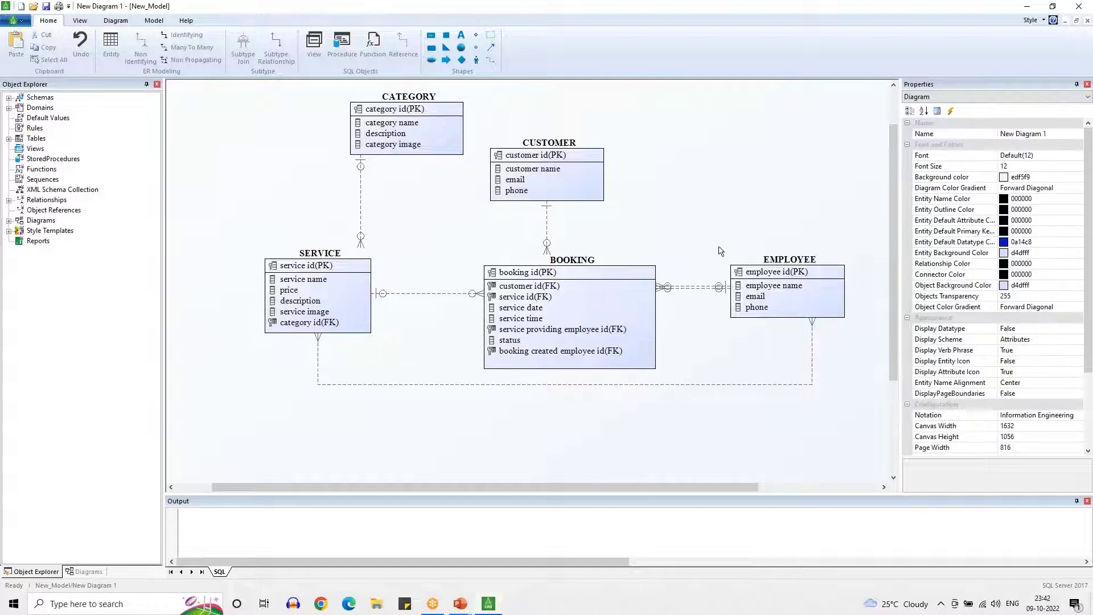
drag(719, 251, 854, 343)
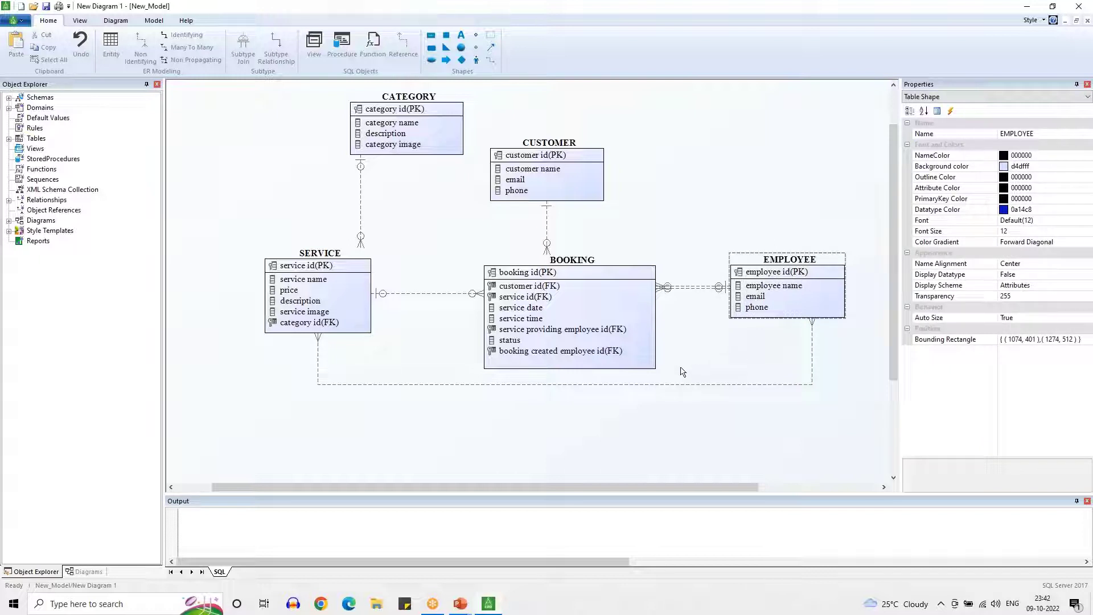
click(578, 317)
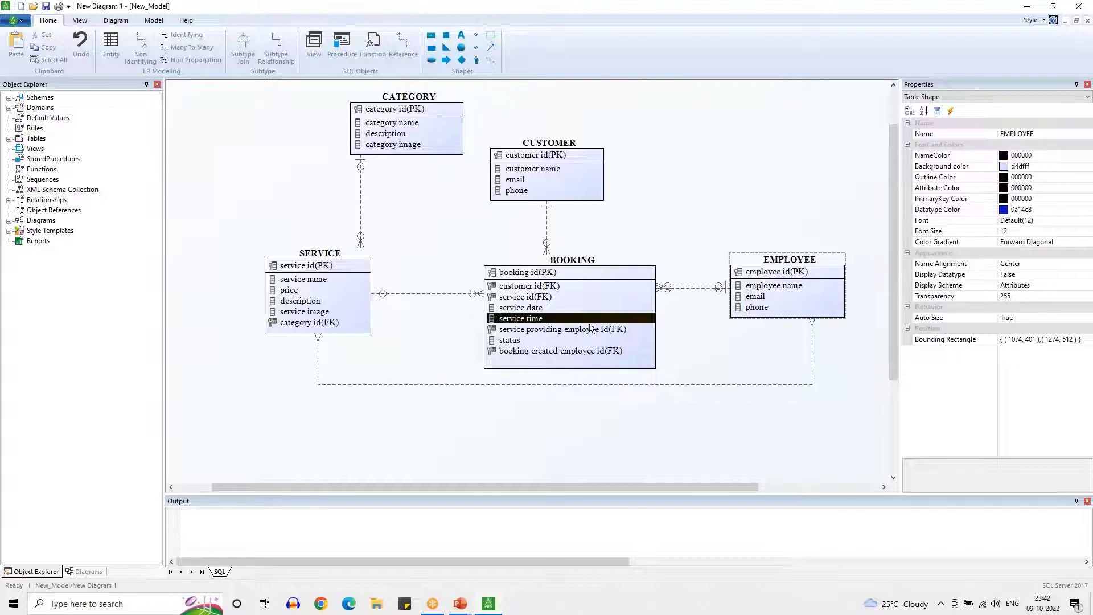
click(548, 330)
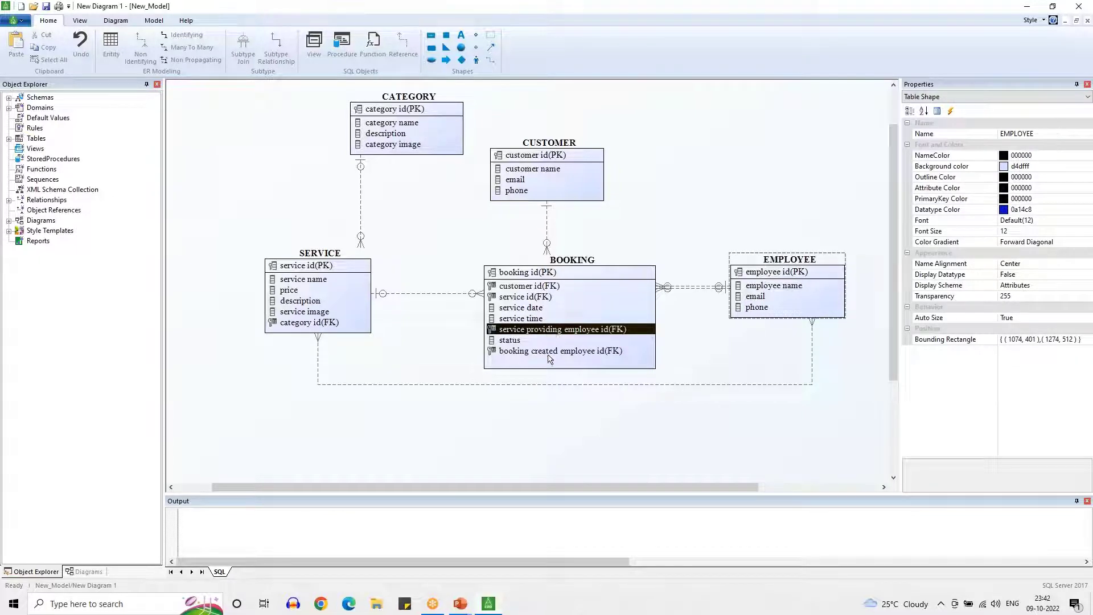
Clear the ink on the booking considerations slide, underline the requirement that admin staff monitor or adjust open appointments, and return to the diagram
click(408, 359)
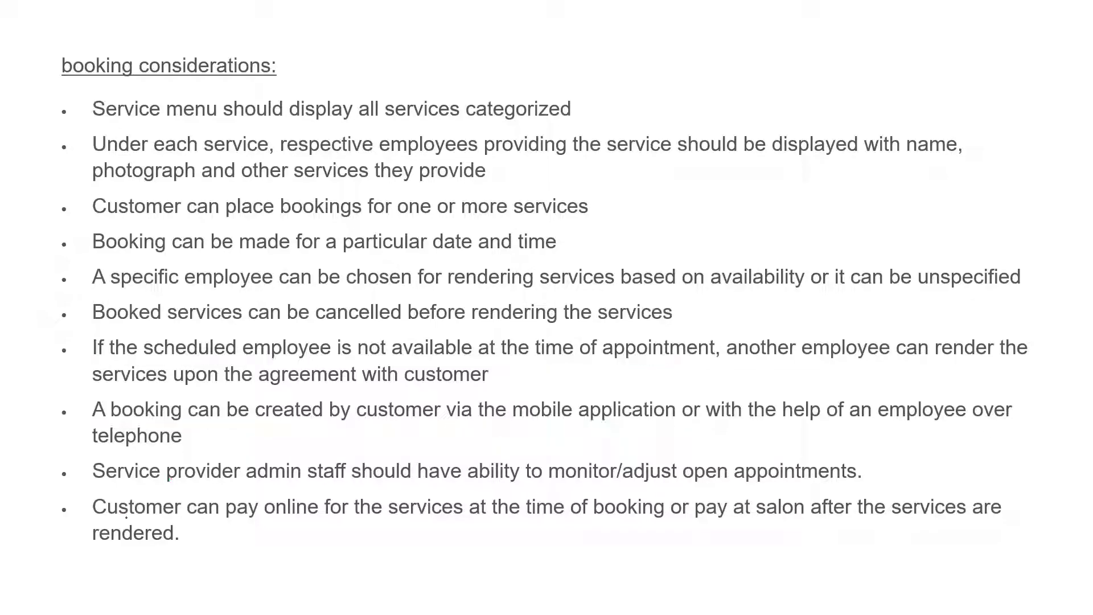
drag(114, 488, 823, 490)
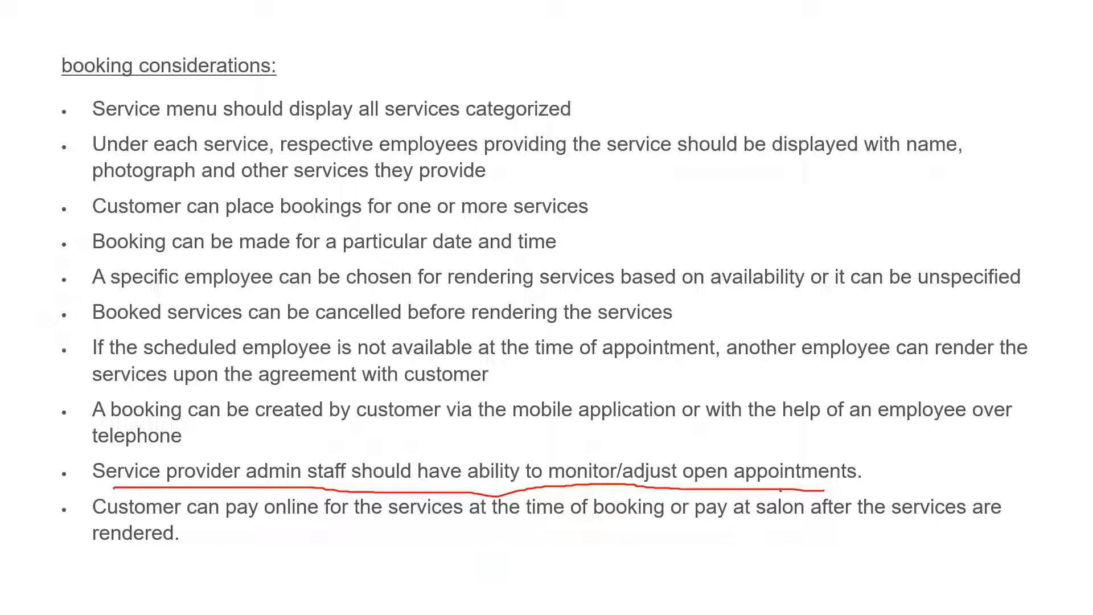
key(alt+Tab)
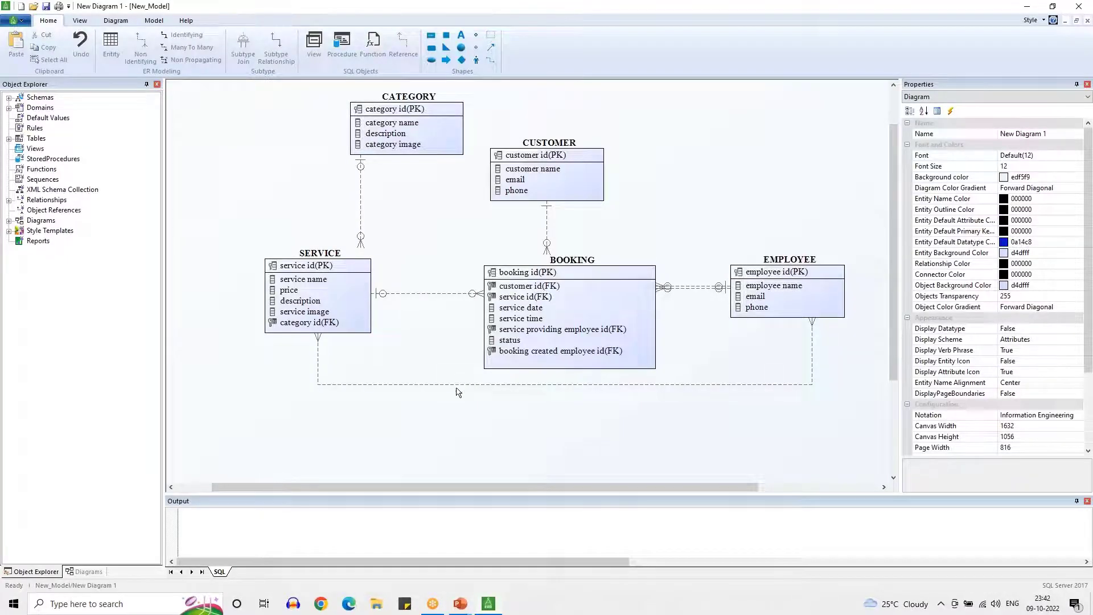
Move the SERVICE–EMPLOYEE connector lower, and underline the requirement about paying online or at the salon on the booking considerations slide
drag(458, 384, 460, 402)
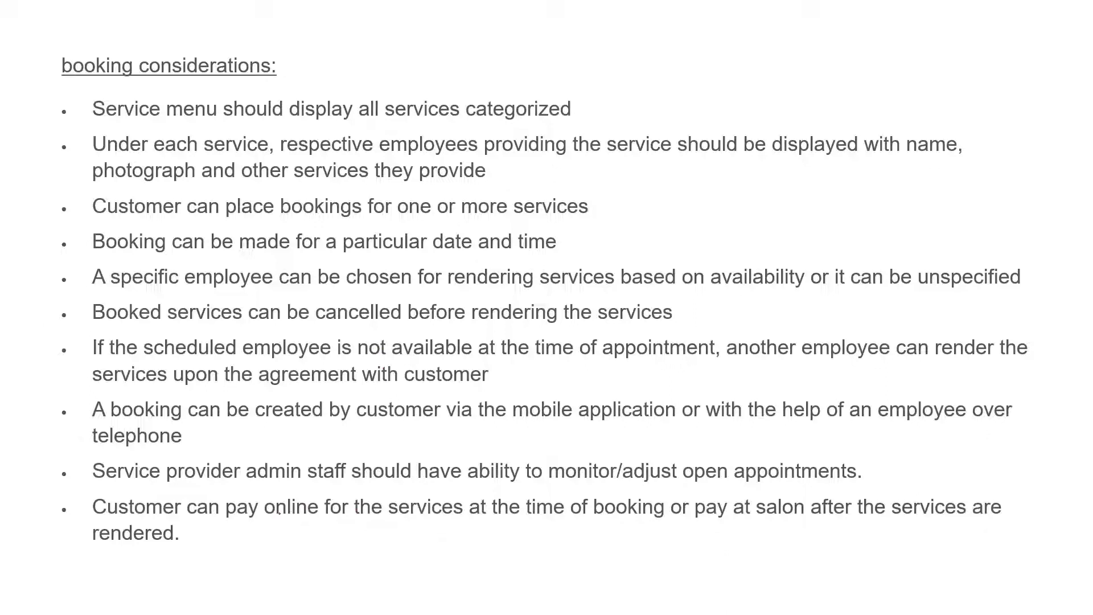
drag(168, 522, 803, 520)
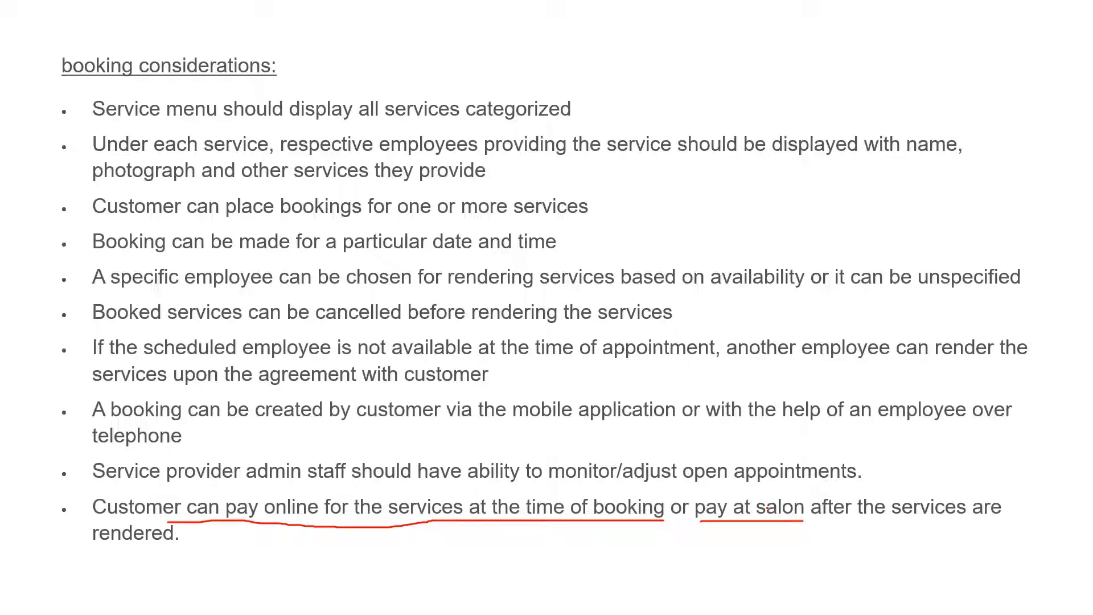
key(alt+Tab)
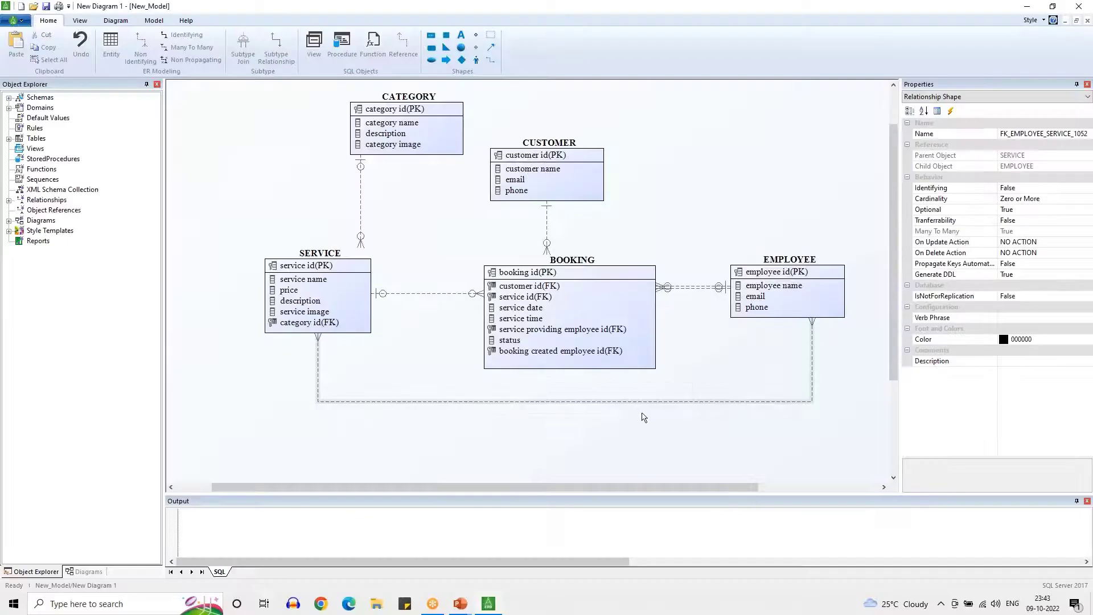
Enlarge the BOOKING entity and add the attributes "amount paid" and "payment mode" to it
click(618, 367)
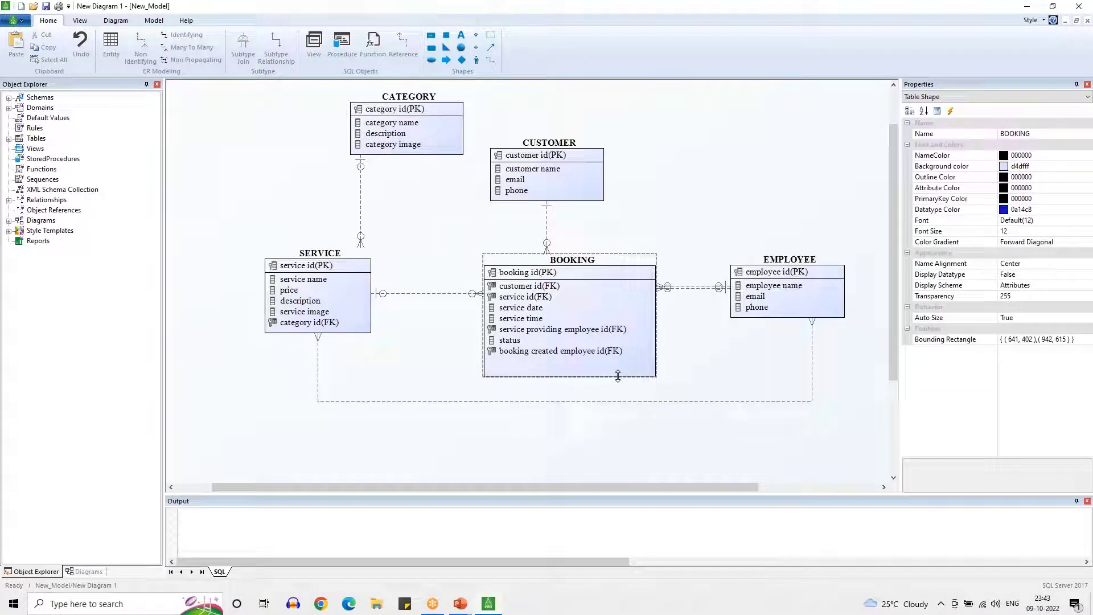
double_click(580, 373)
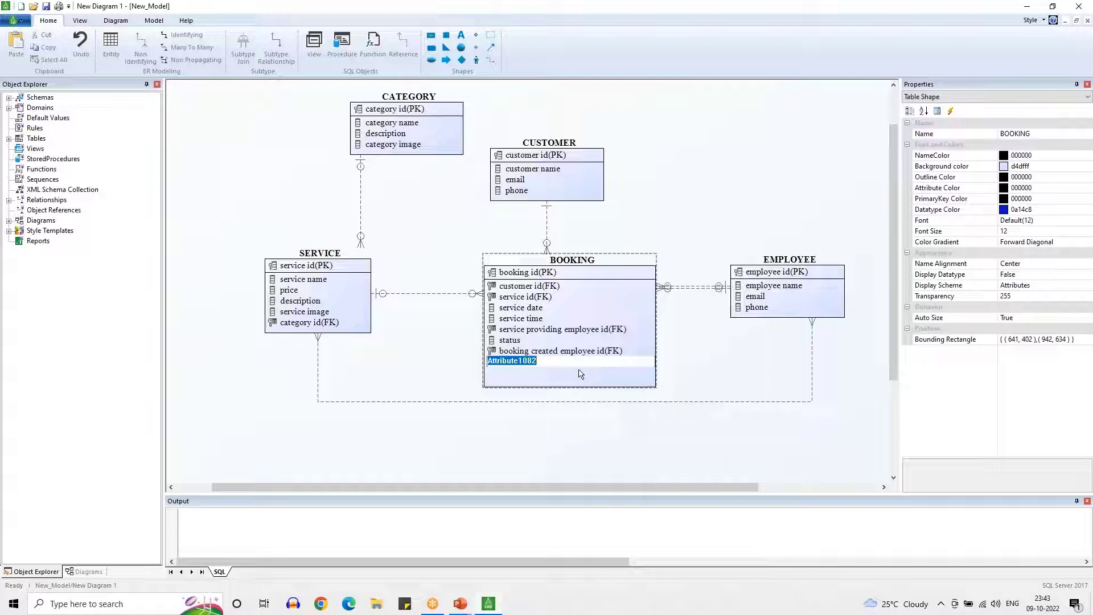
text(amount paid)
key(Return)
double_click(580, 374)
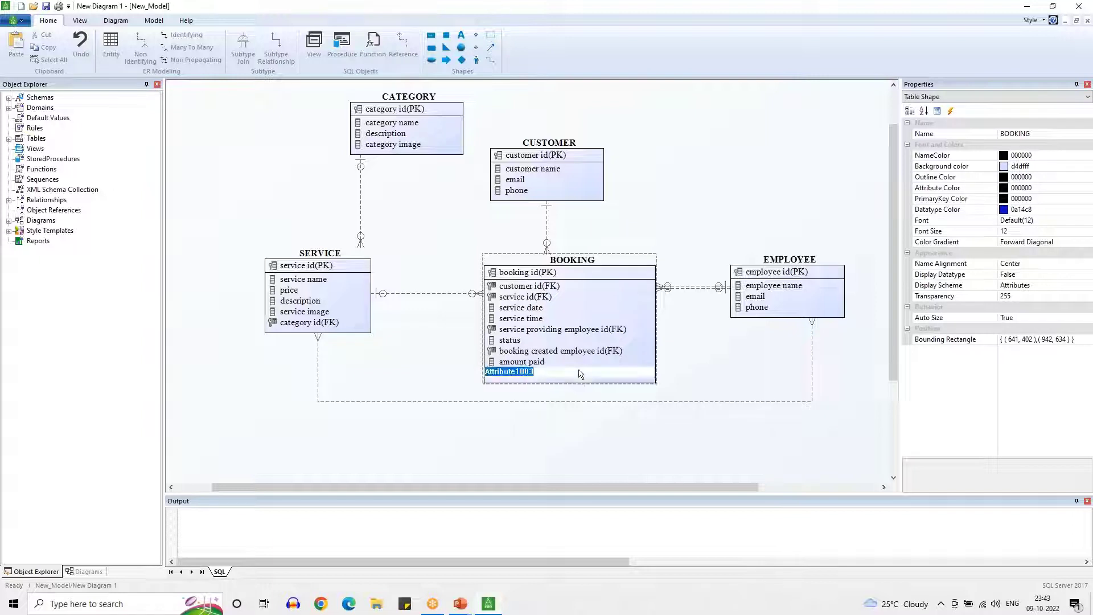
text(payment mode)
key(Return)
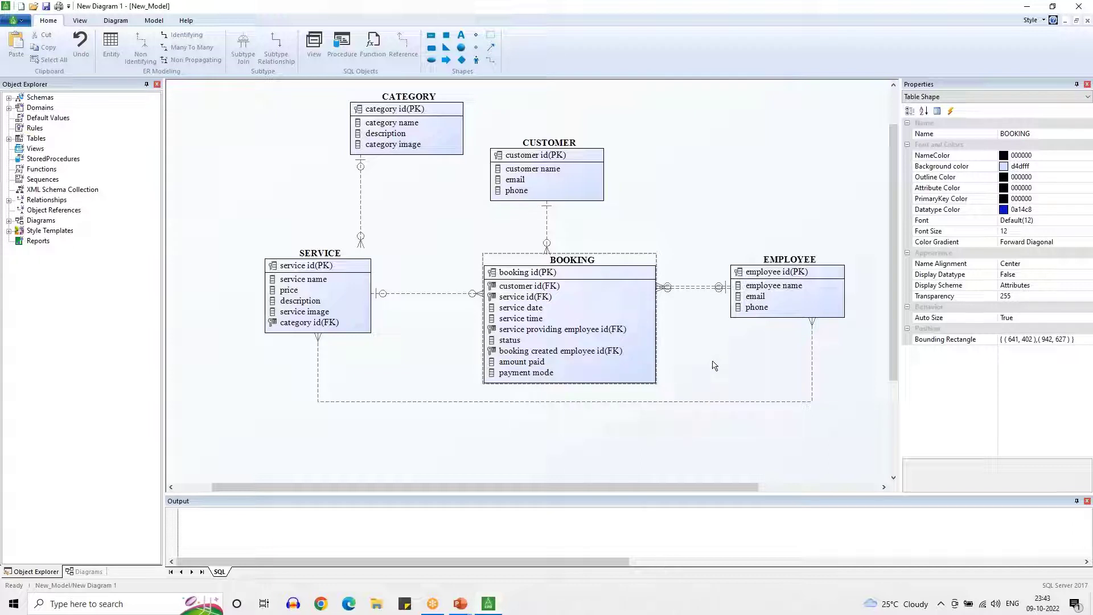
Apply the automatic layout to rearrange all entities and relationships in the diagram
right_click(712, 362)
click(696, 350)
click(696, 349)
right_click(696, 188)
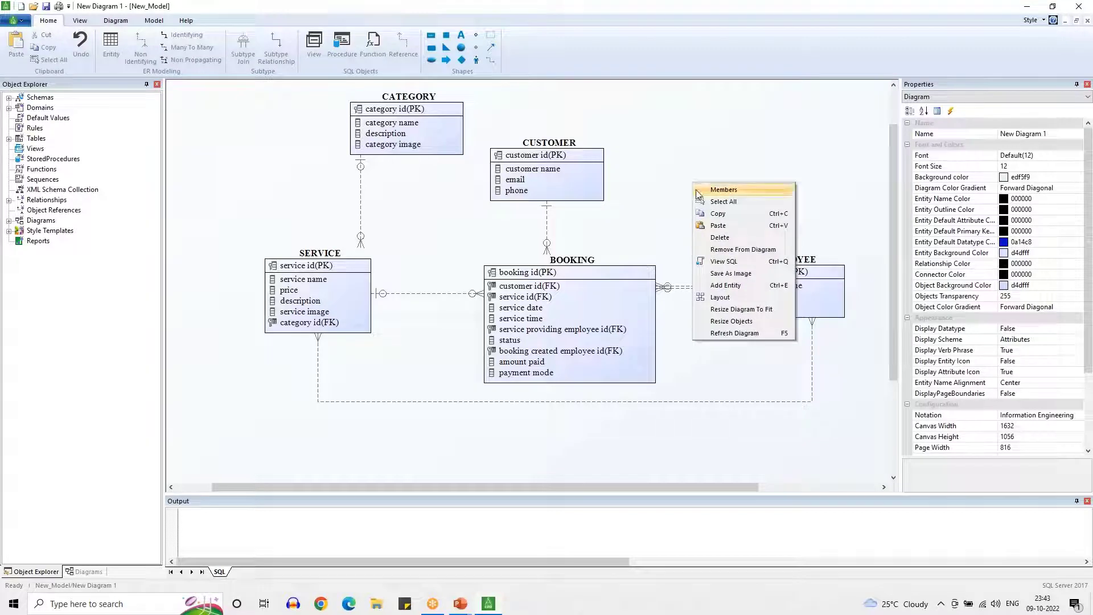
click(728, 297)
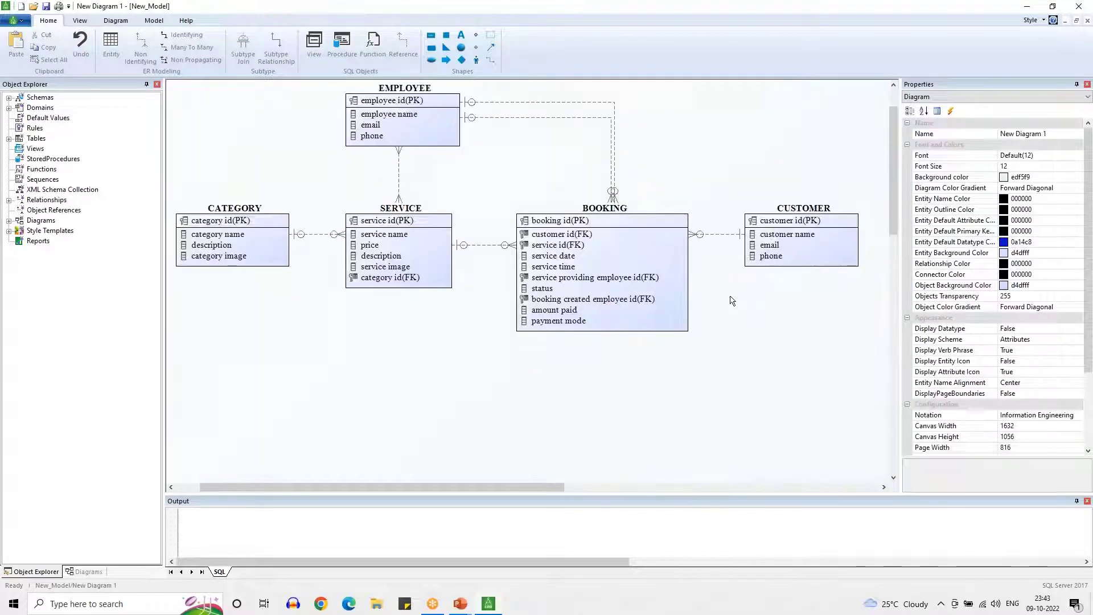
Separate the two overlapping EMPLOYEE–BOOKING connectors so that each reaches the BOOKING entity at its own point
drag(892, 219, 893, 205)
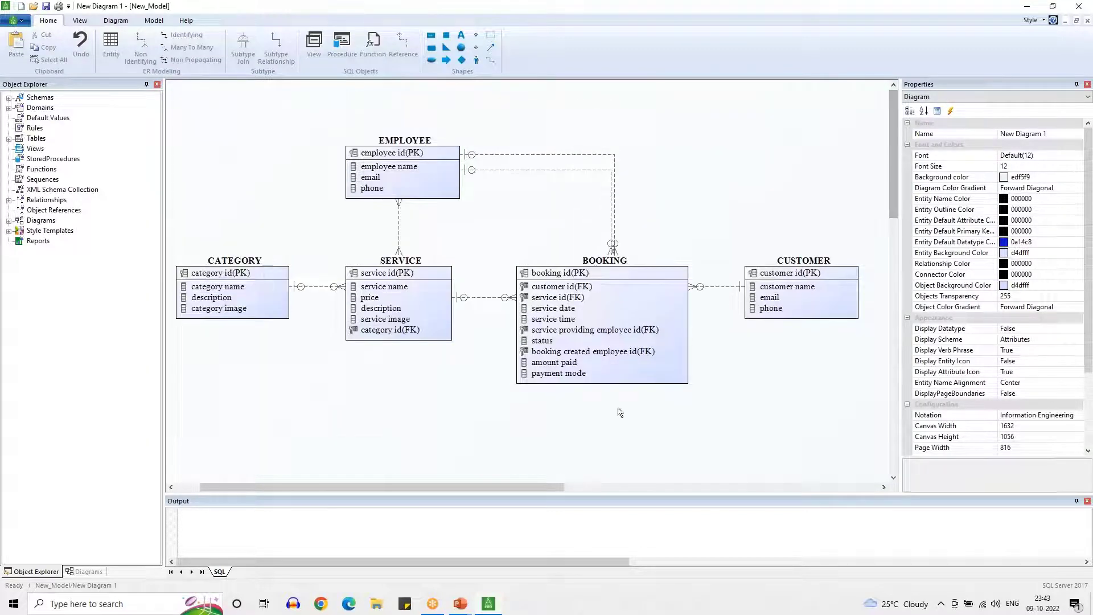
drag(614, 230, 579, 223)
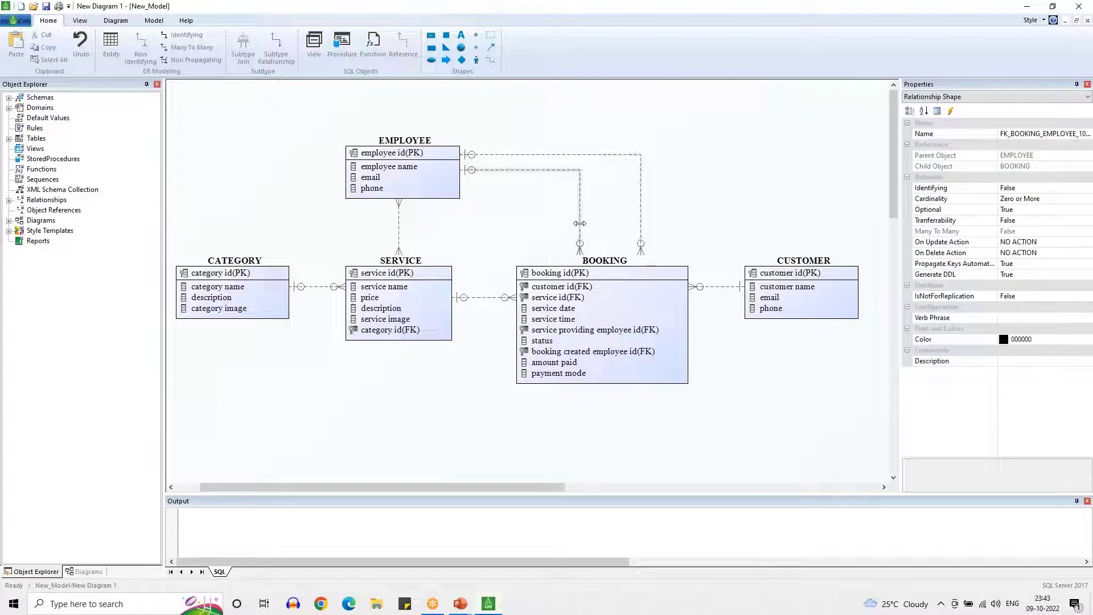
click(526, 220)
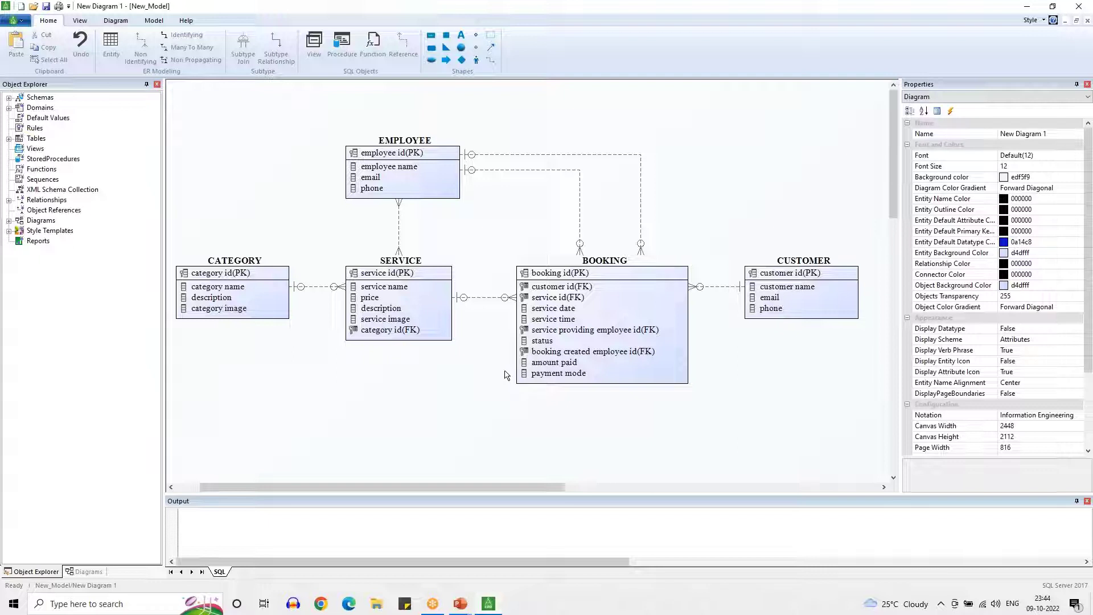
Transform the many-to-many relationship between EMPLOYEE and SERVICE into an association table
mouse_move(399, 222)
mouse_down()
mouse_move(408, 223)
mouse_move(398, 223)
mouse_up()
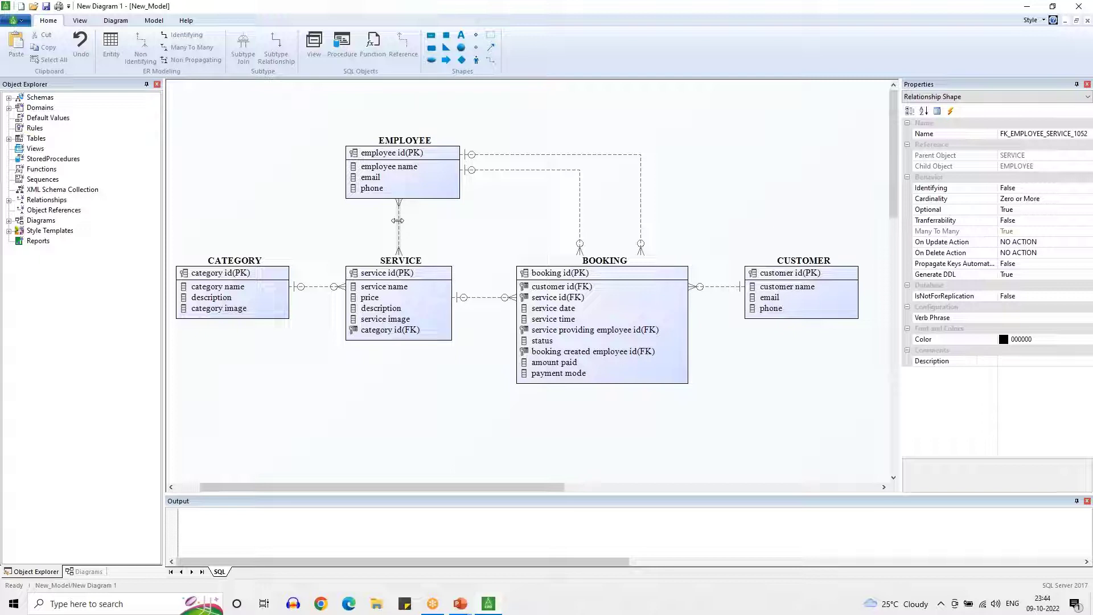
right_click(399, 221)
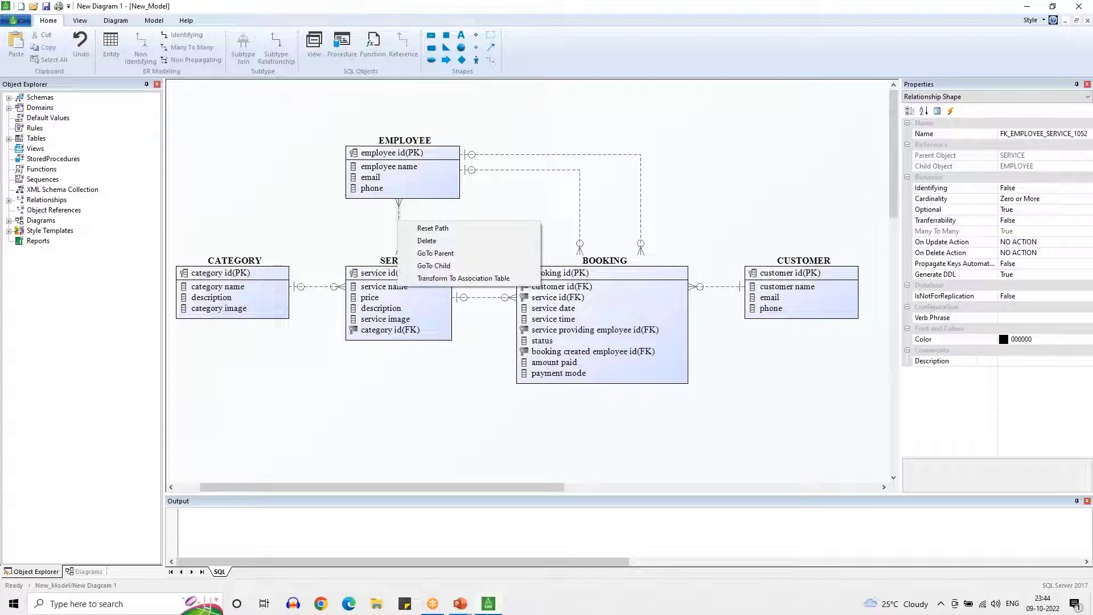
click(436, 278)
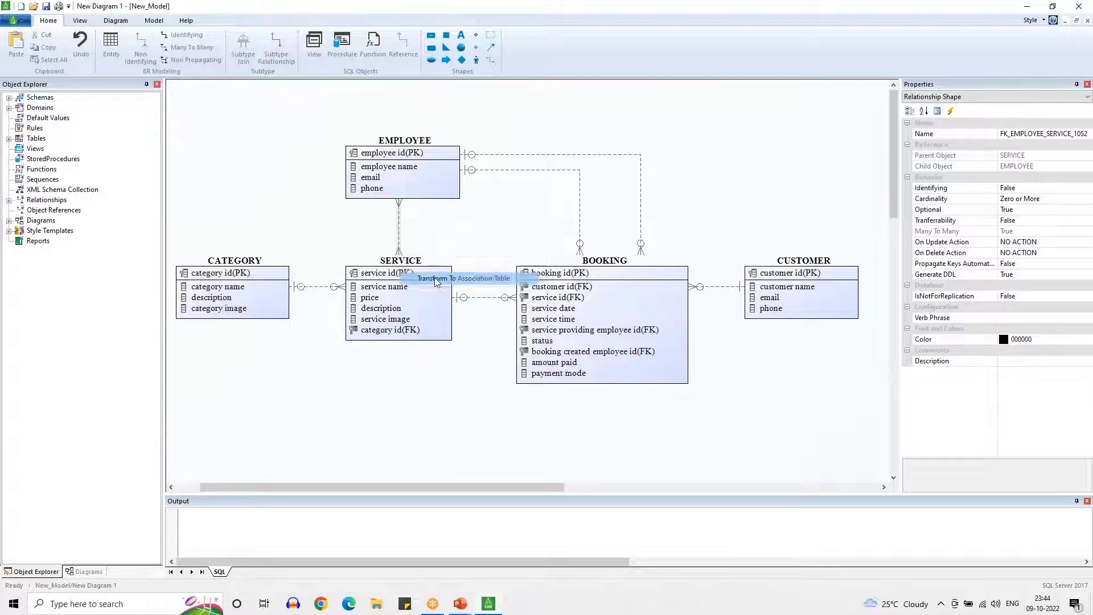
Spread out the SERVICE, SERVICE_EMPLOYEE and EMPLOYEE entities vertically and reroute the CATEGORY–SERVICE connector clear of the association table
drag(416, 314, 411, 400)
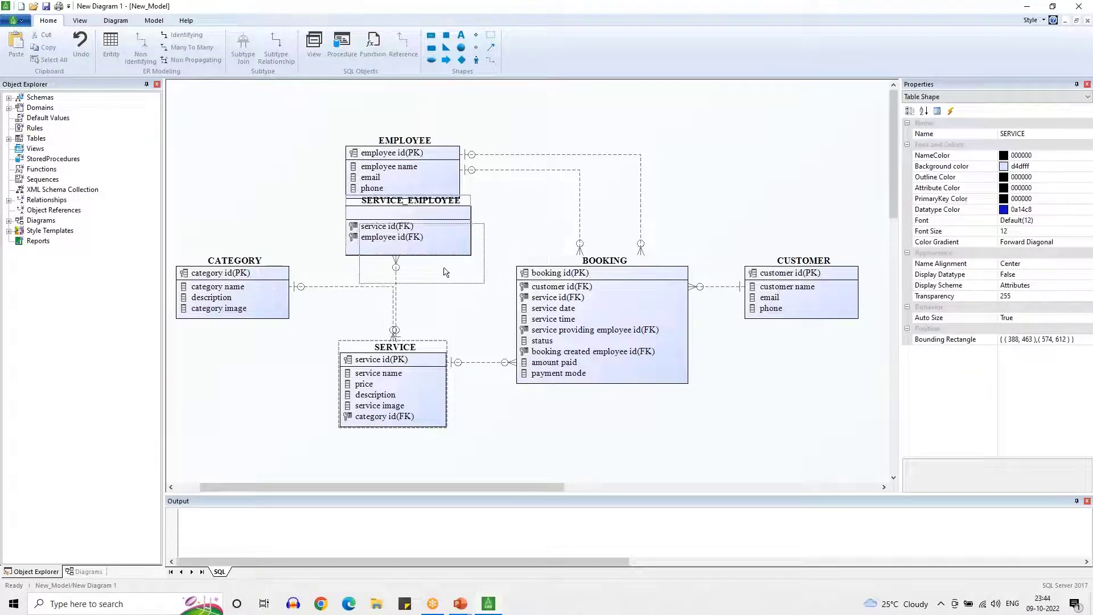
drag(430, 243, 446, 280)
click(467, 217)
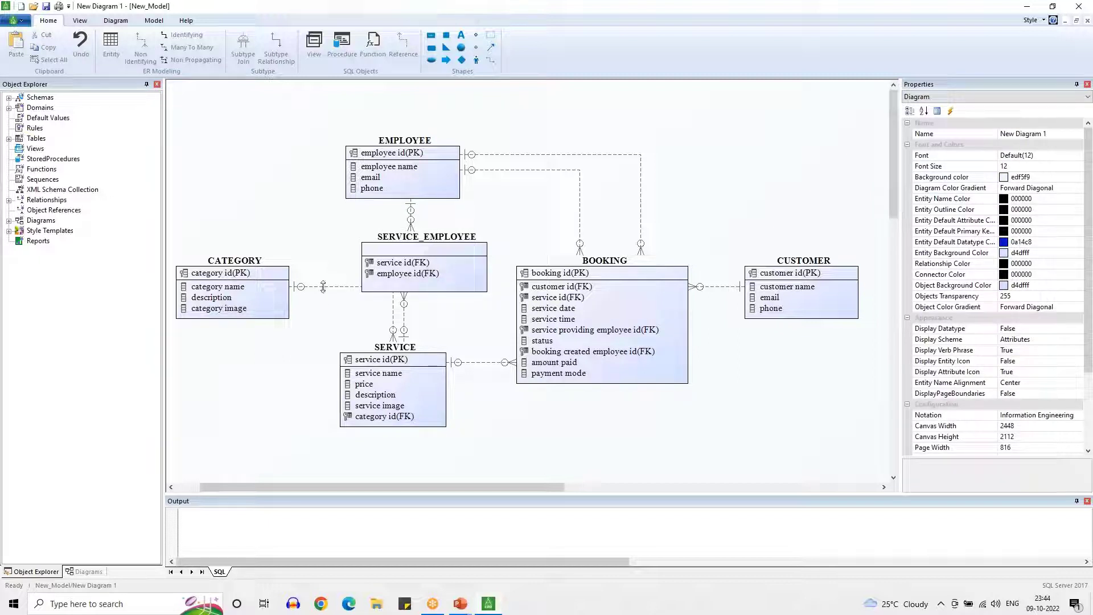
drag(323, 291, 307, 399)
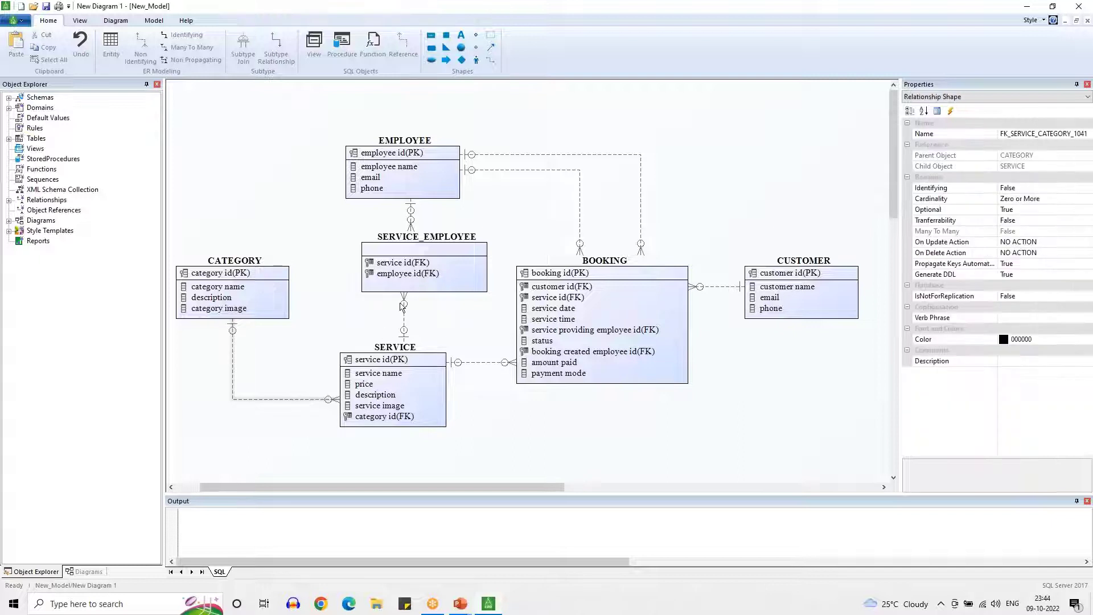
click(434, 276)
drag(437, 181, 456, 166)
drag(442, 256, 412, 257)
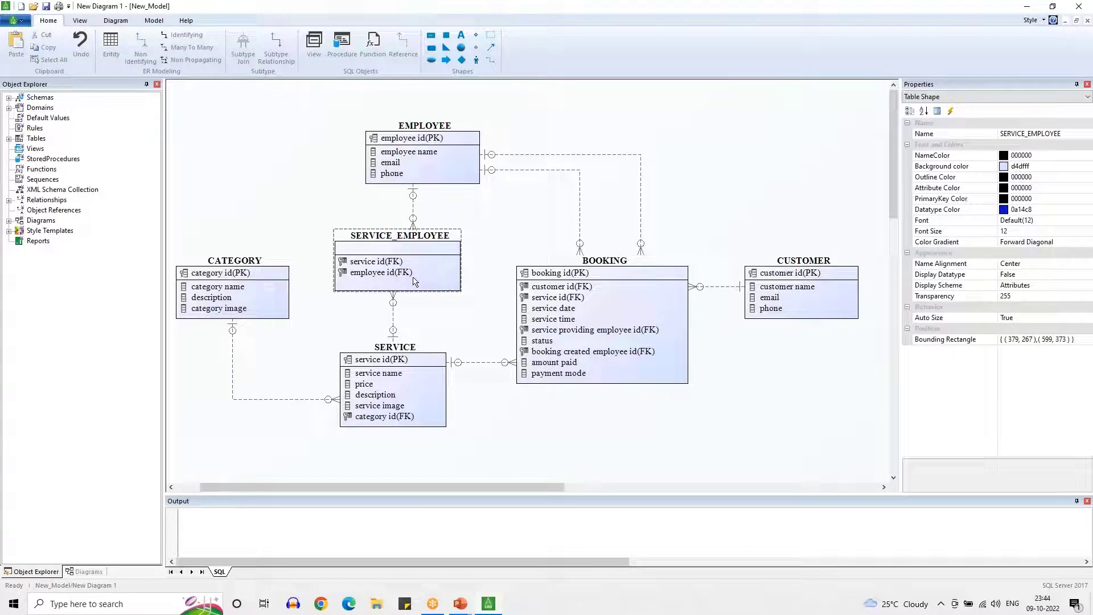
Add a "price" attribute below the foreign keys in the SERVICE_EMPLOYEE entity
click(383, 262)
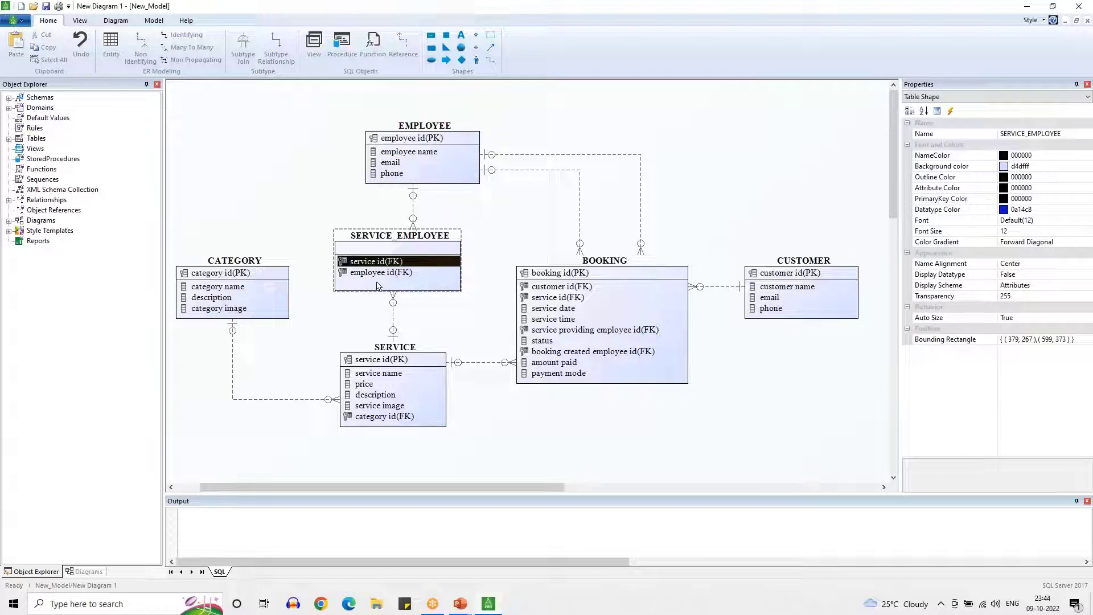
click(377, 284)
text(p)
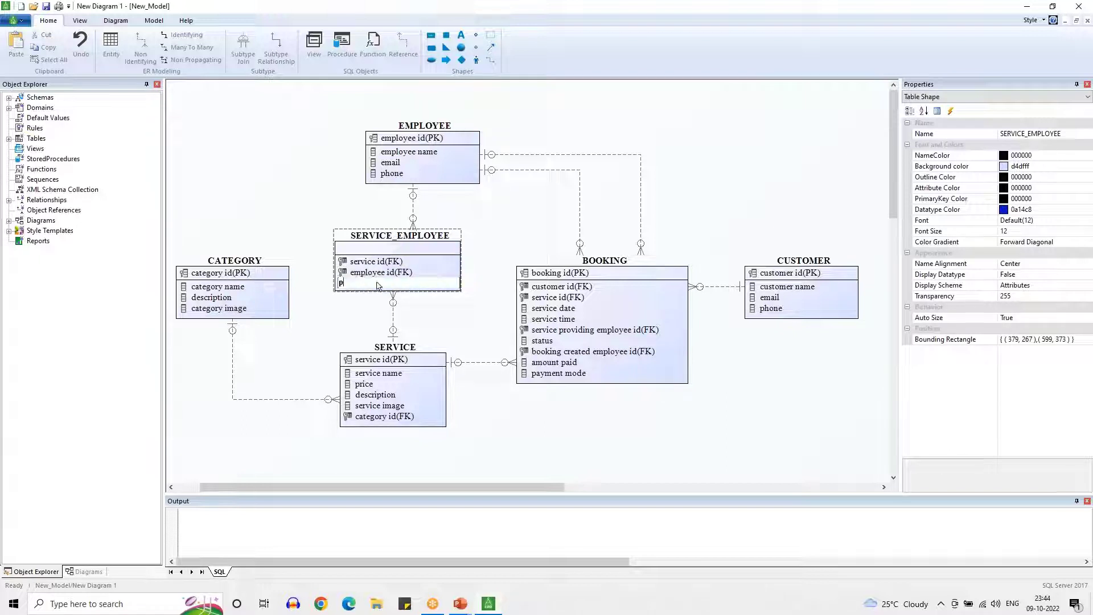
text(rice)
key(Return)
click(359, 287)
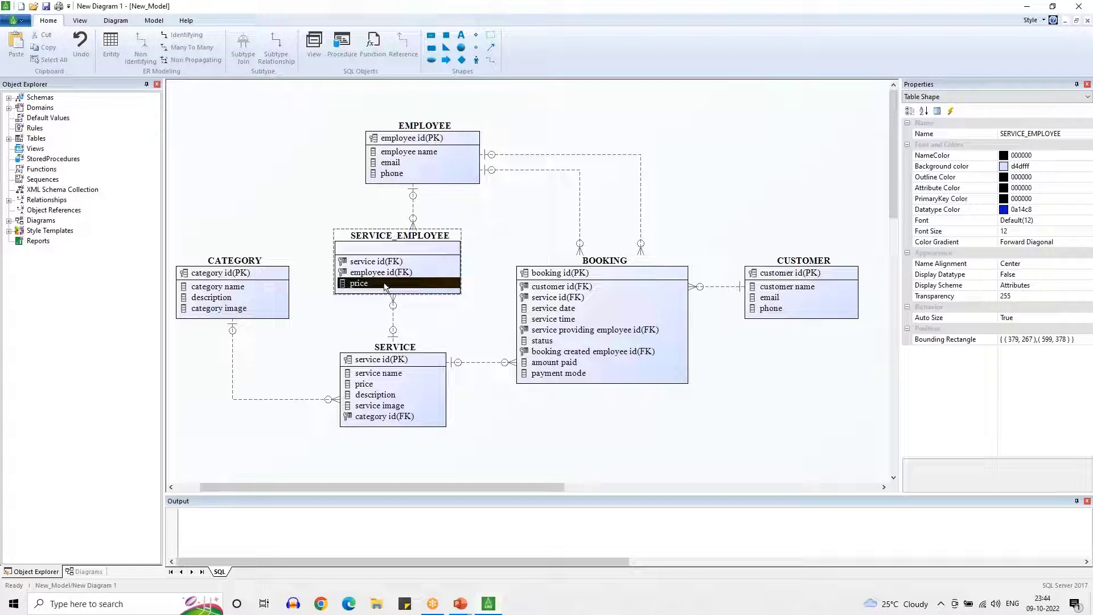
Add "employee service id" as the primary key of SERVICE_EMPLOYEE and apply the automatic layout to the diagram
click(380, 247)
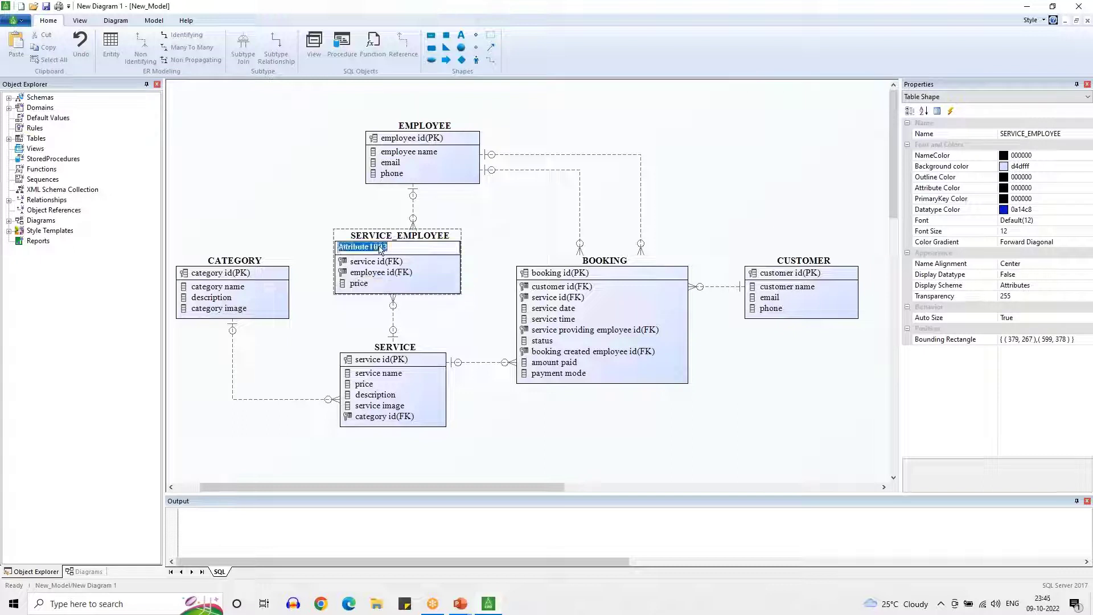
text(employee service id)
key(Return)
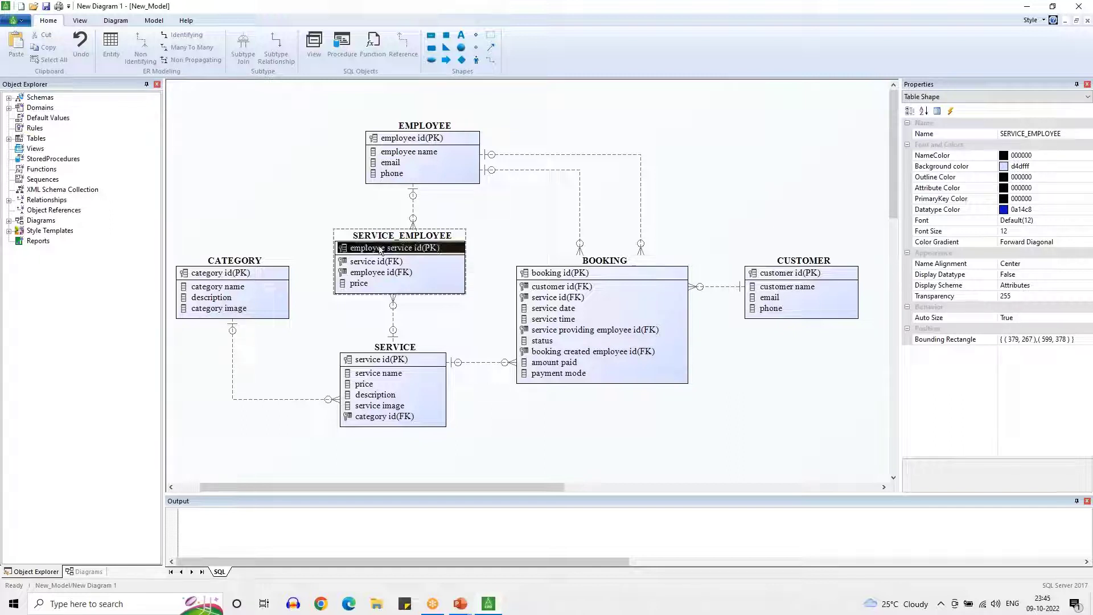
right_click(476, 325)
click(523, 445)
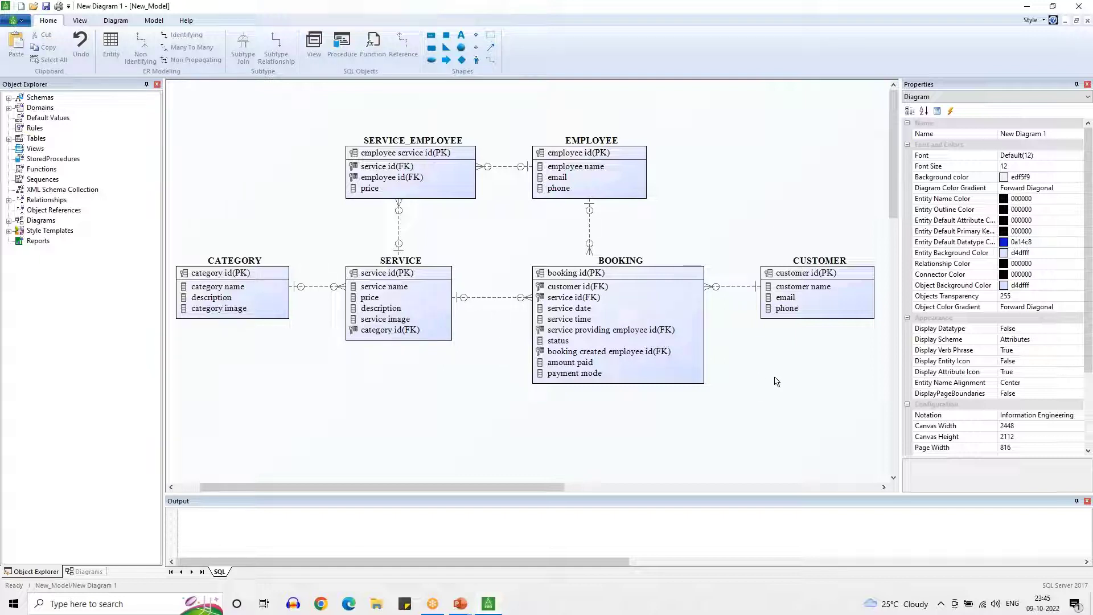
Display the attribute datatypes in the diagram and reapply the automatic layout to space out the widened entities
click(1034, 330)
click(1033, 330)
click(1027, 340)
right_click(435, 387)
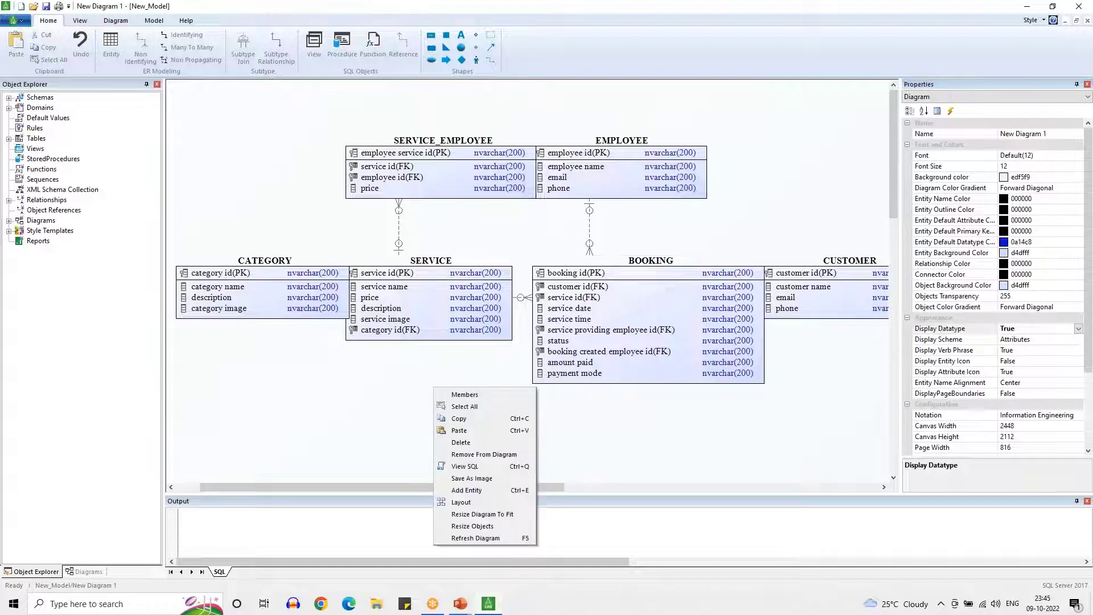
click(459, 502)
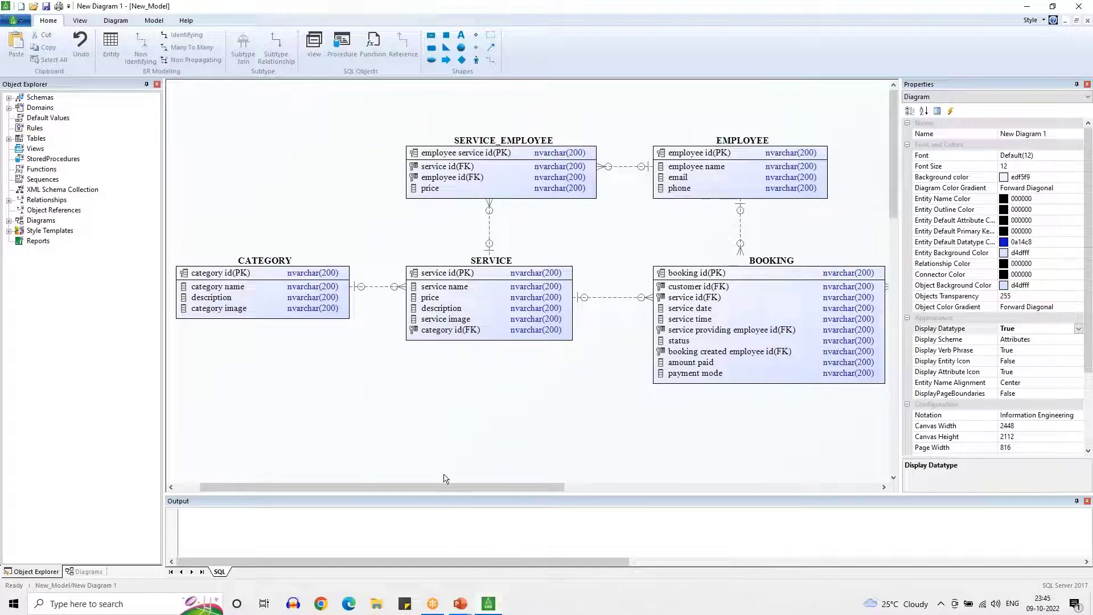
Set the datatype of the category id primary key in the CATEGORY entity to int
mouse_move(435, 486)
mouse_down()
mouse_move(568, 493)
mouse_move(418, 489)
mouse_up()
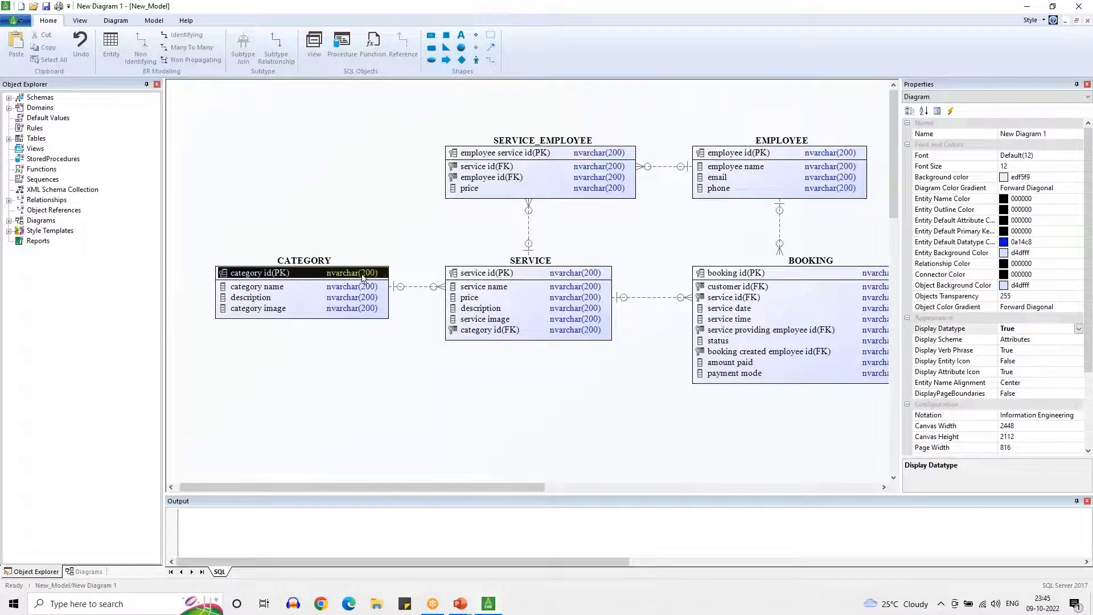
double_click(362, 273)
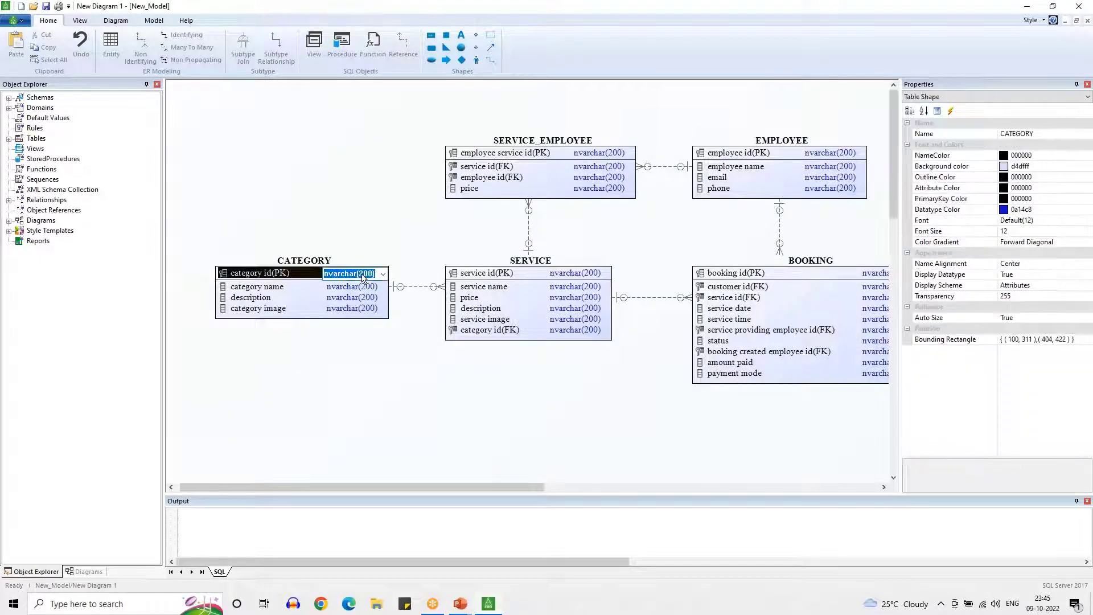
text(int)
key(Return)
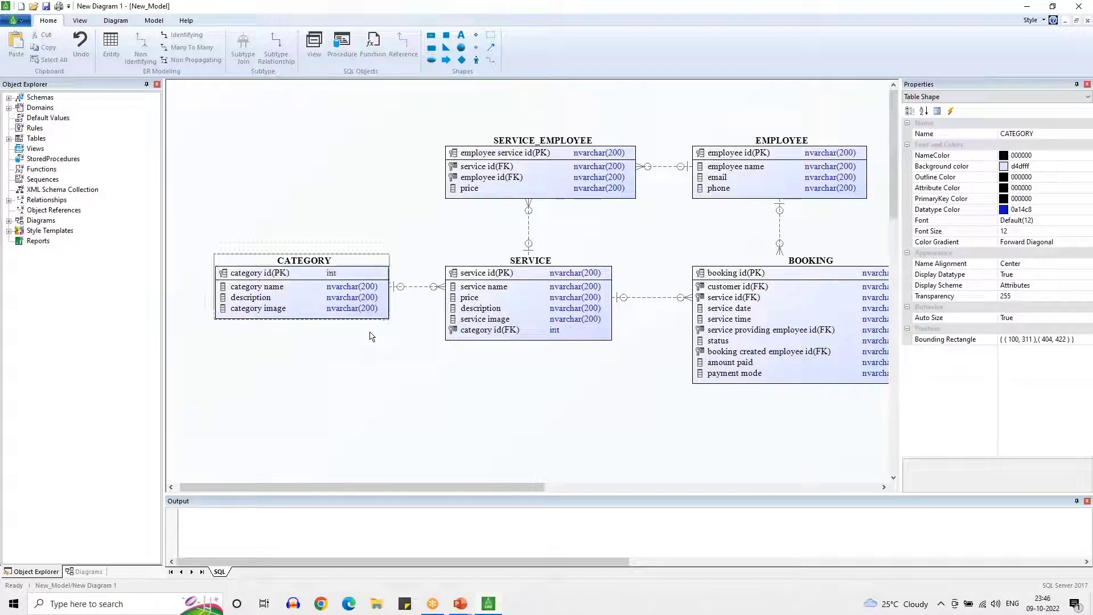
Set the datatype of the category image attribute in the CATEGORY entity to image
click(329, 297)
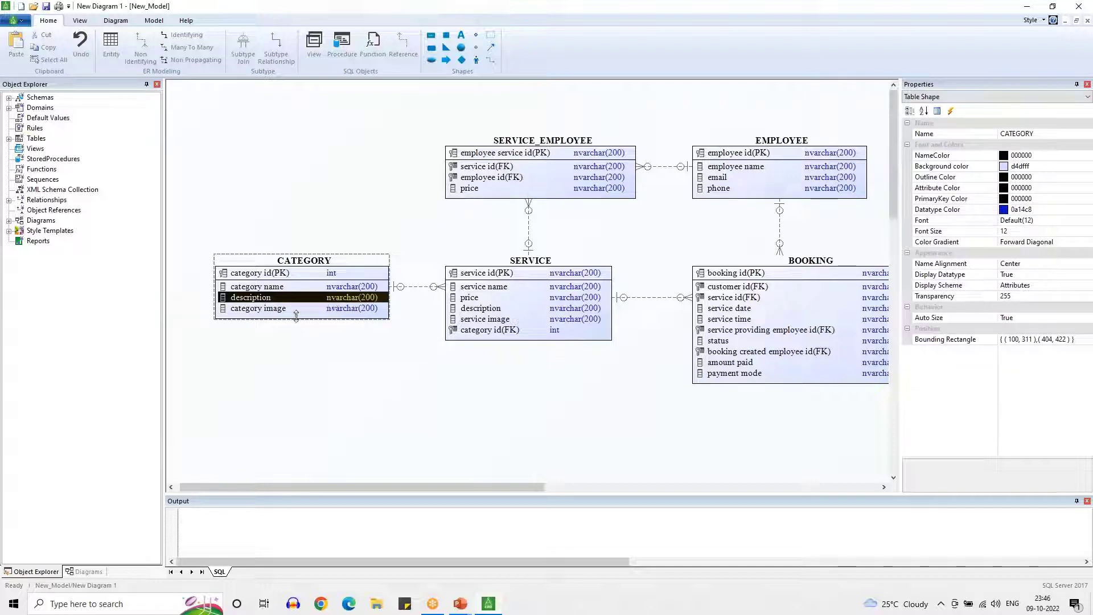
click(341, 311)
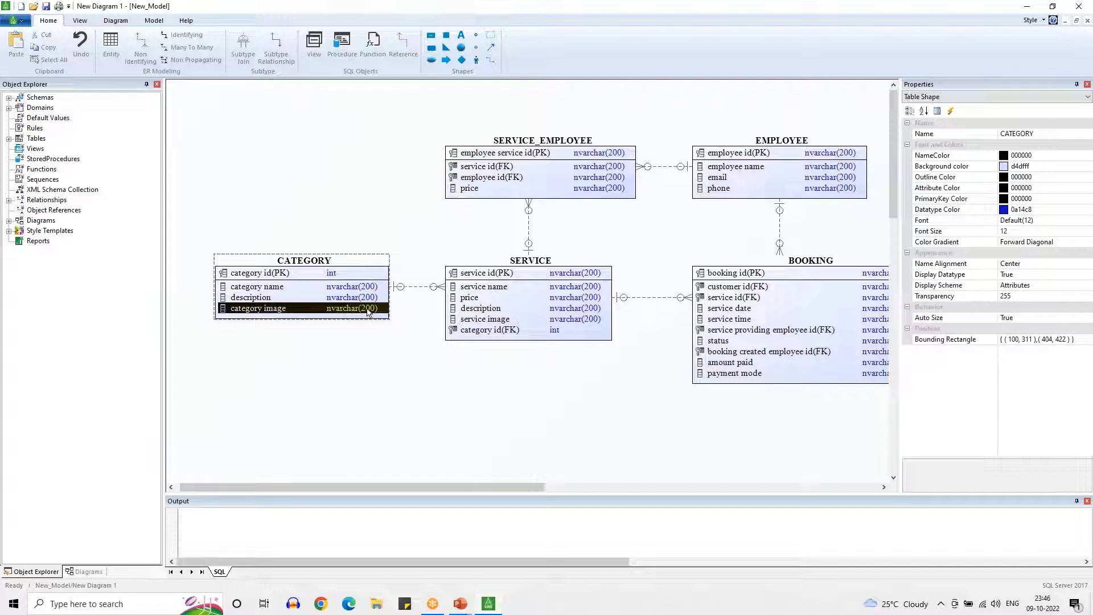
click(359, 312)
text(image)
click(358, 376)
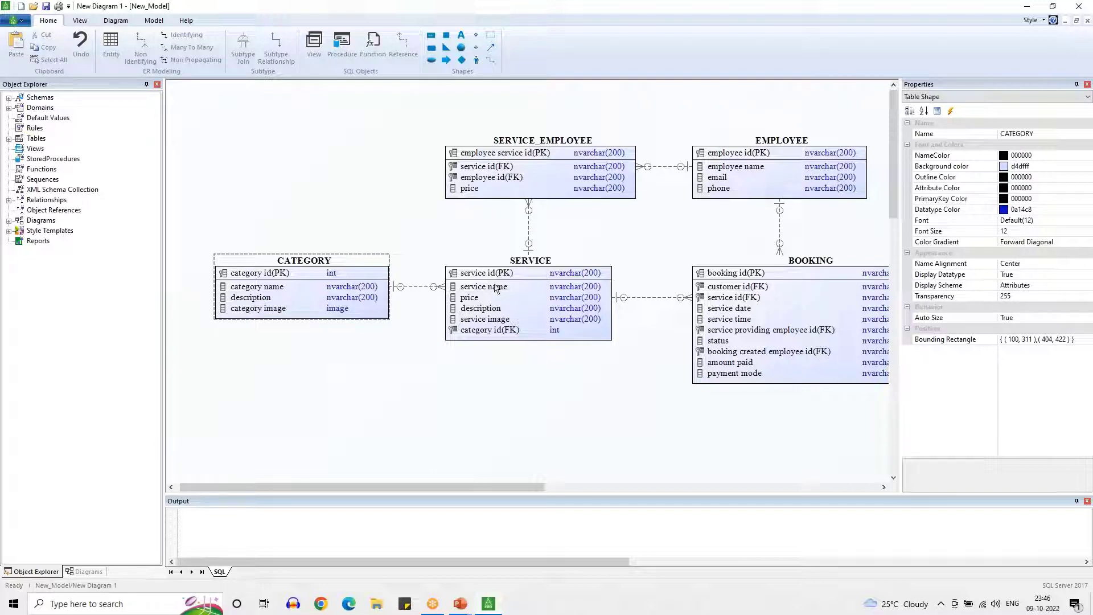
Set the datatype of the service id primary key in the SERVICE entity to int
click(569, 277)
click(568, 276)
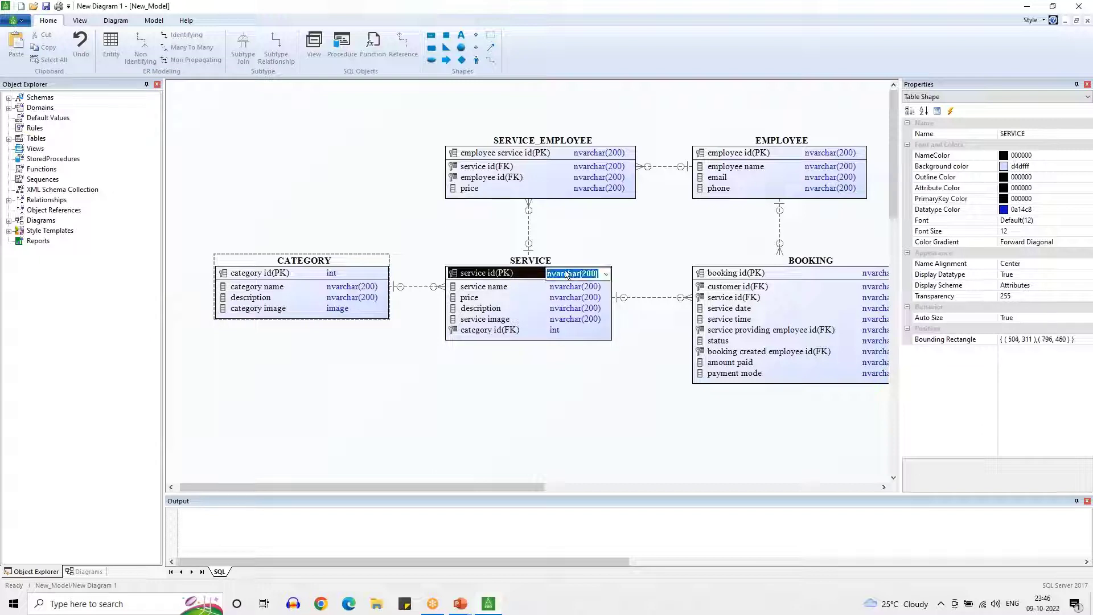
key(BackSpace)
text(int)
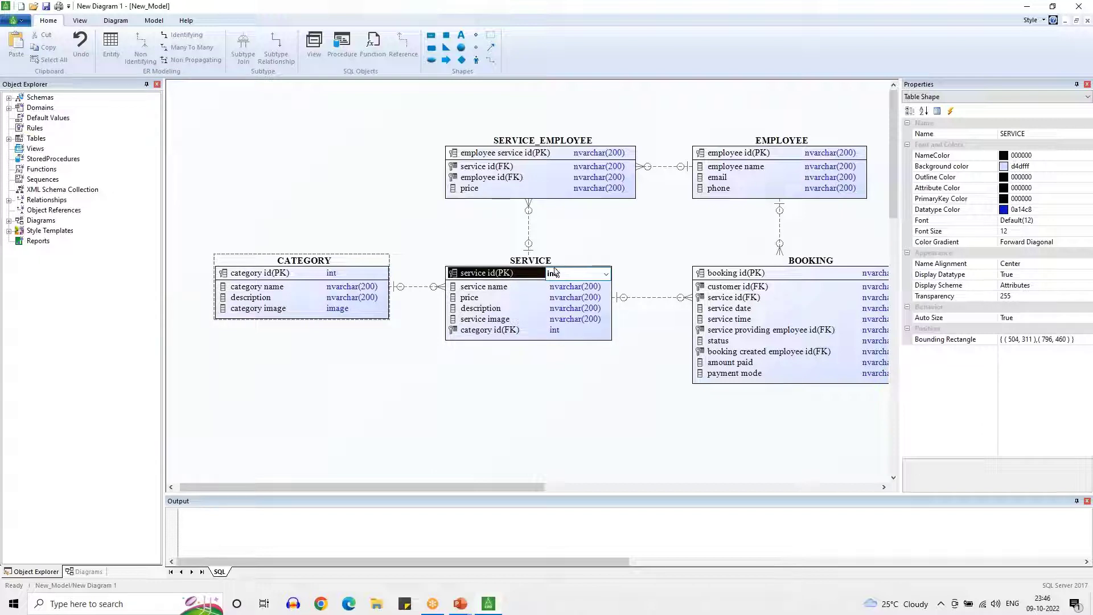
click(517, 320)
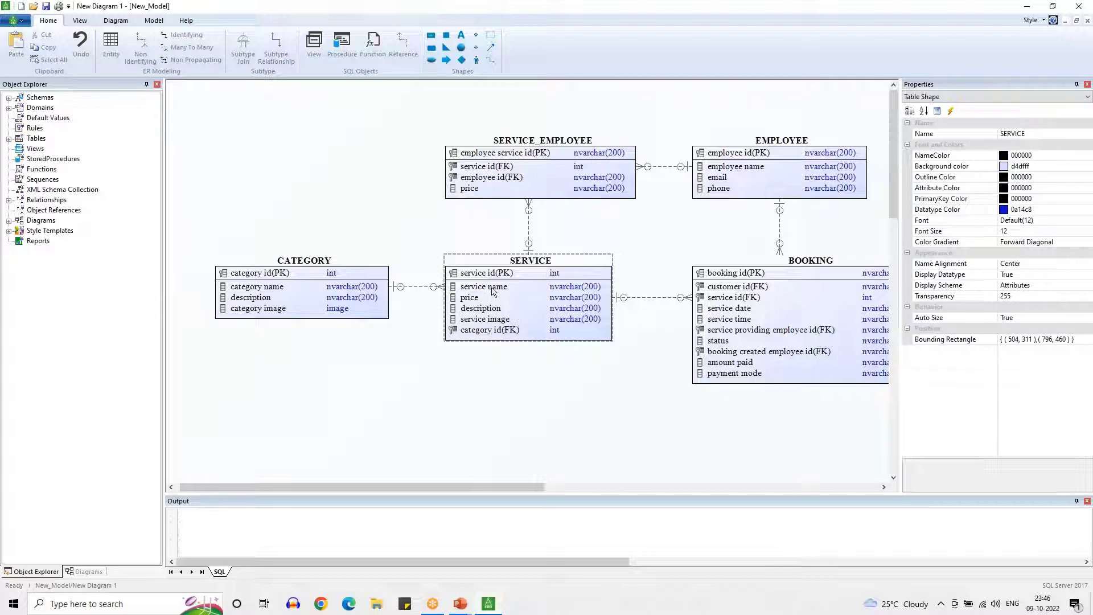
Set the datatype of the price attribute in the SERVICE entity to numeric(12,2)
click(575, 302)
click(575, 299)
click(606, 298)
click(599, 394)
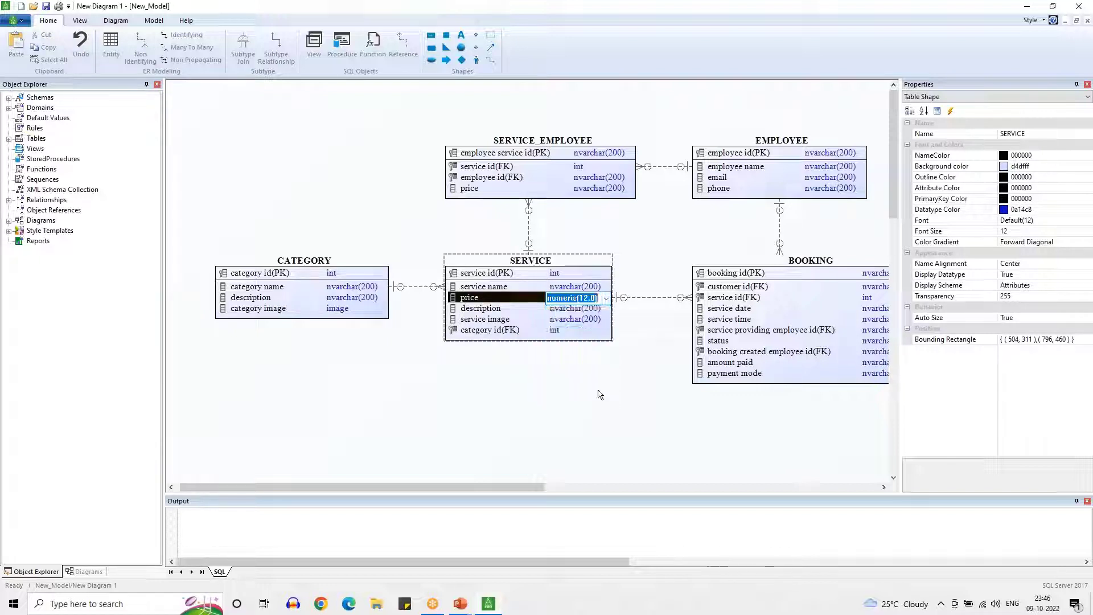
key(End)
key(Left)
key(Left)
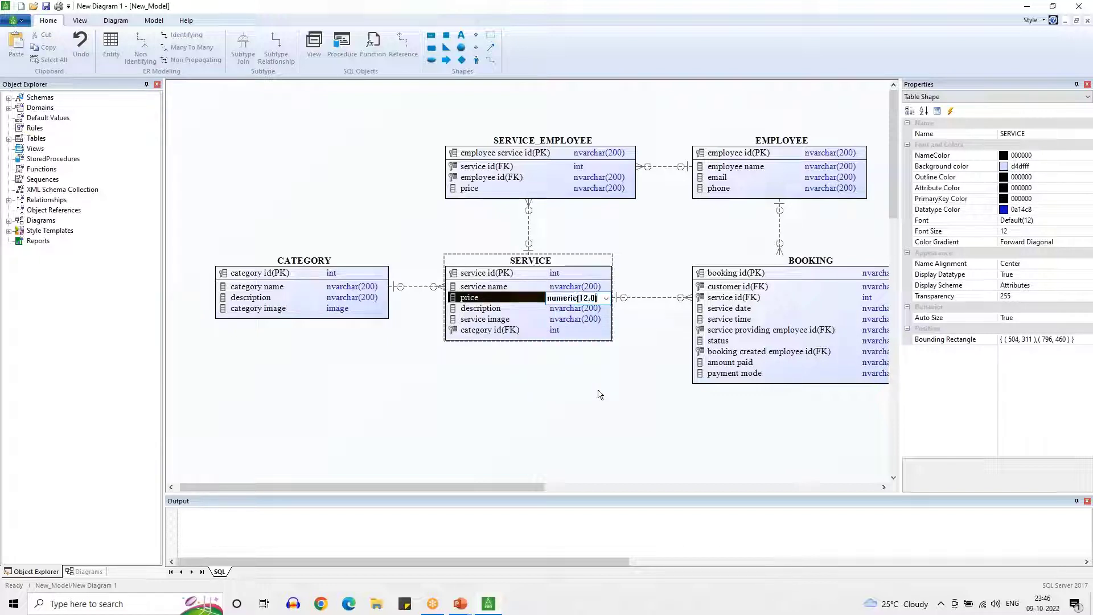
key(Delete)
text(2)
click(592, 390)
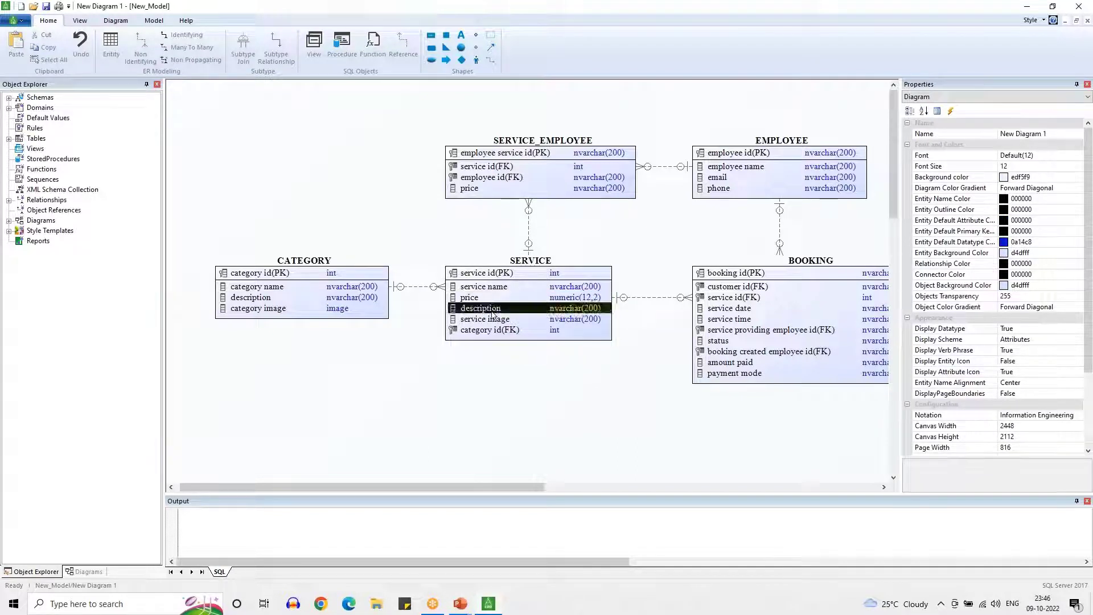
Set the datatype of the service image attribute in the SERVICE entity to image
click(569, 320)
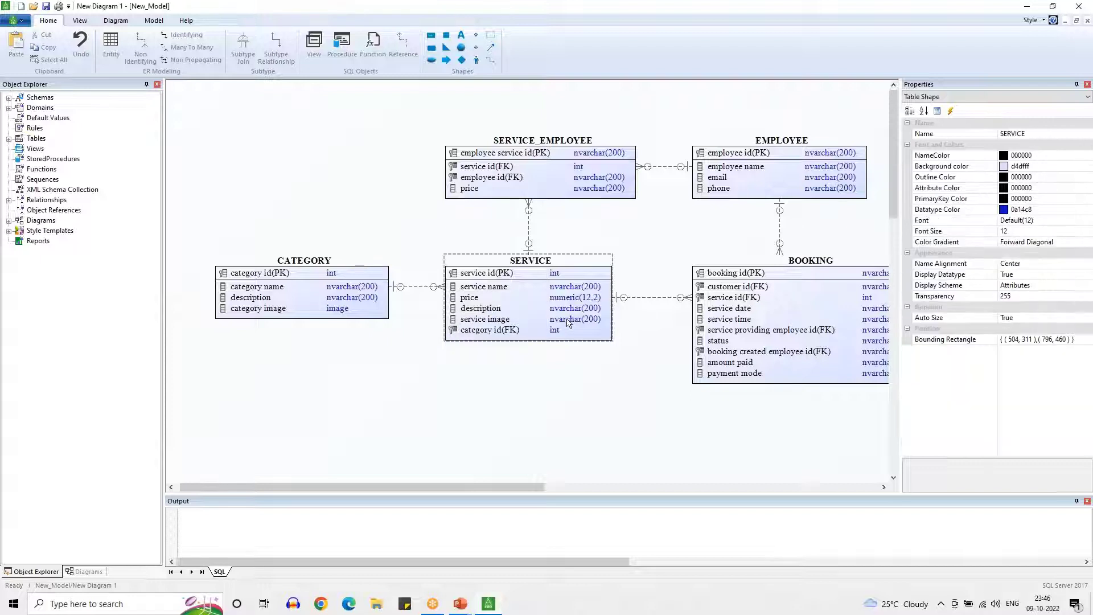
click(567, 320)
text(im)
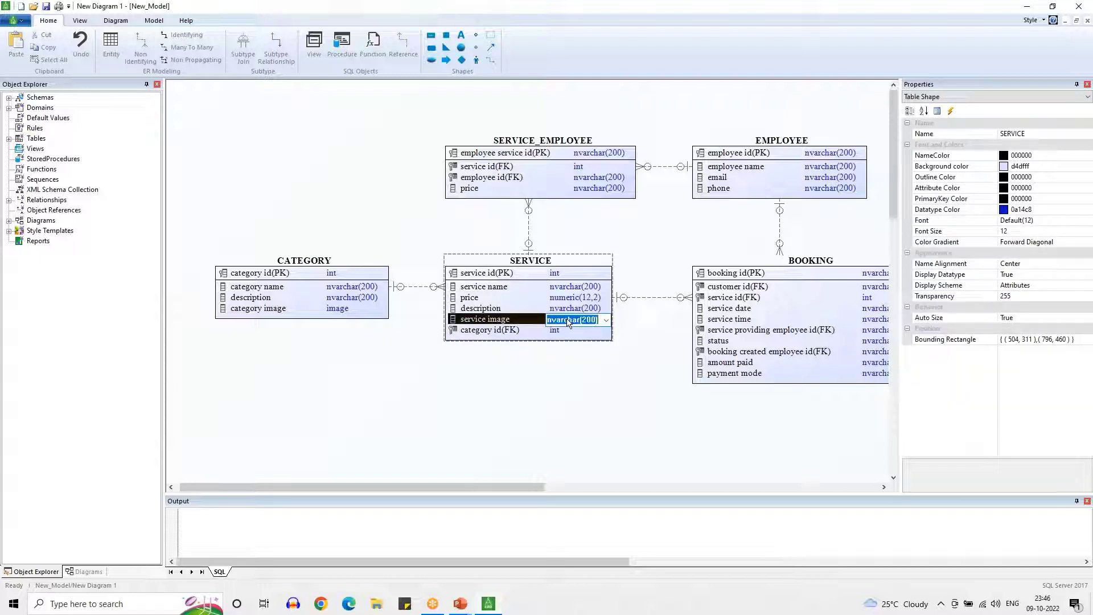
text(age)
key(Return)
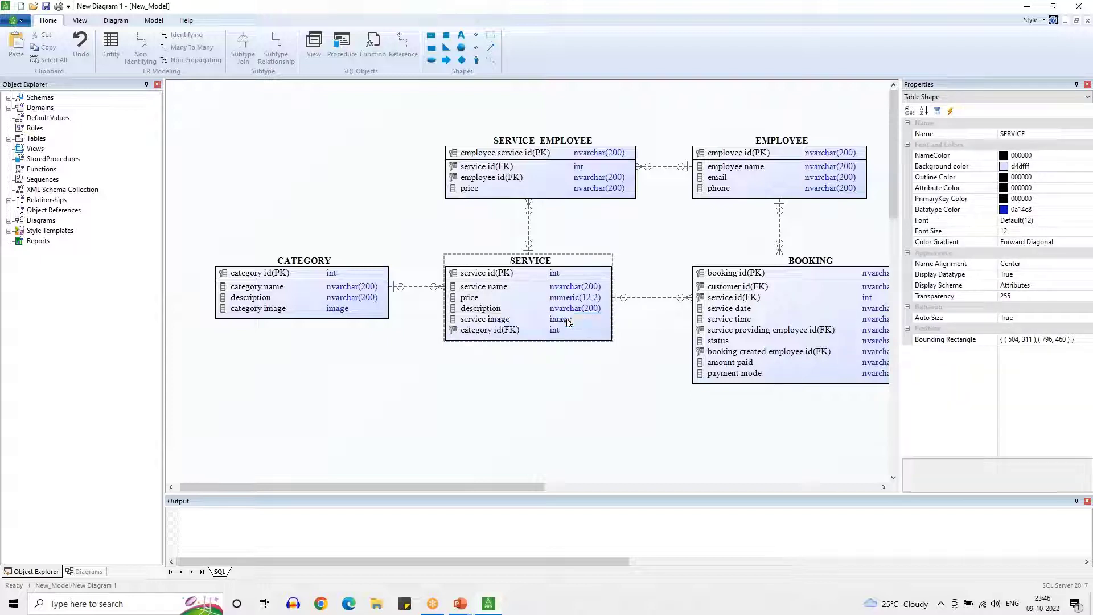
click(570, 367)
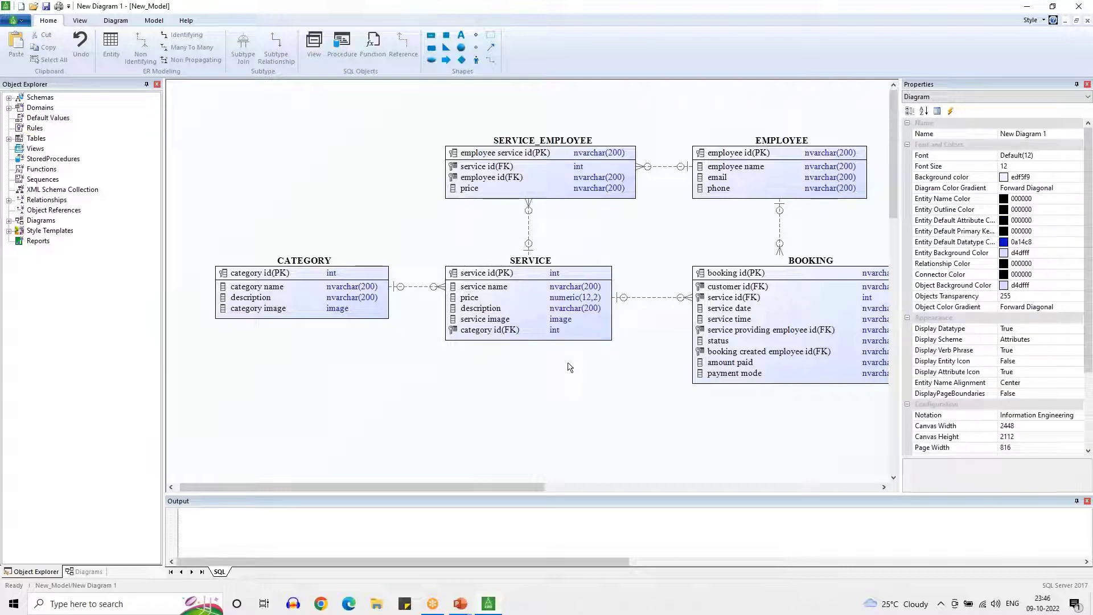
drag(533, 487, 641, 491)
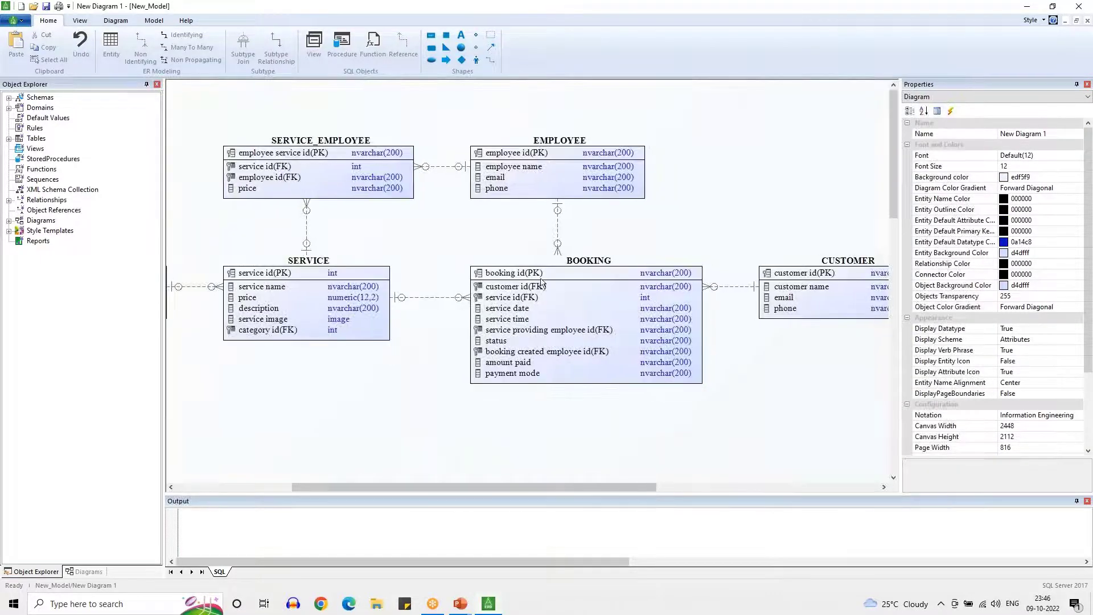
Set the datatype of the booking id primary key in the BOOKING entity to numeric(12,0)
click(654, 274)
click(654, 273)
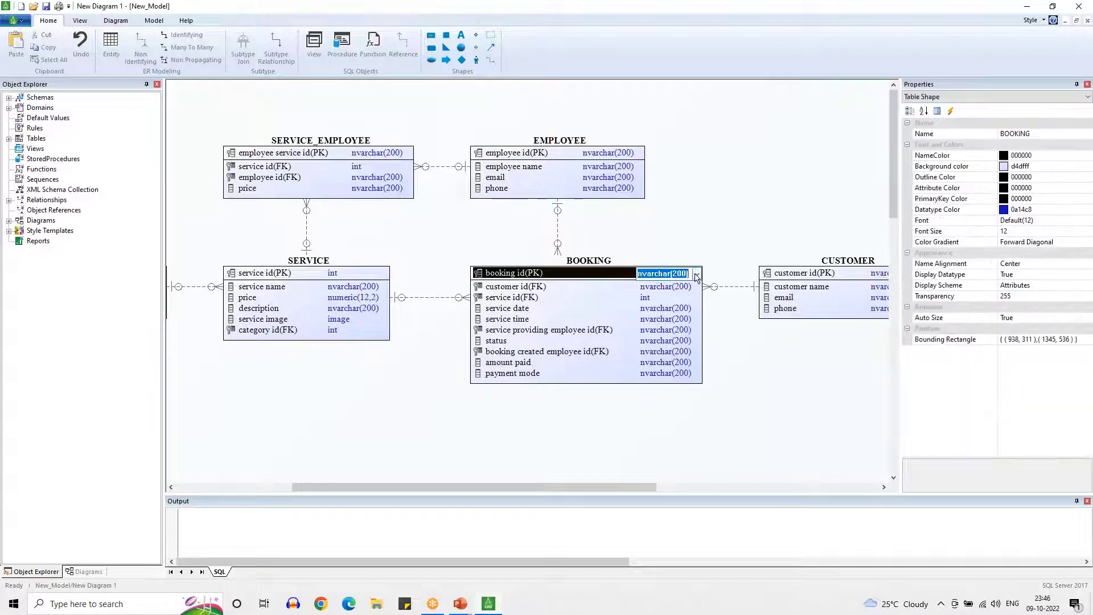
click(695, 276)
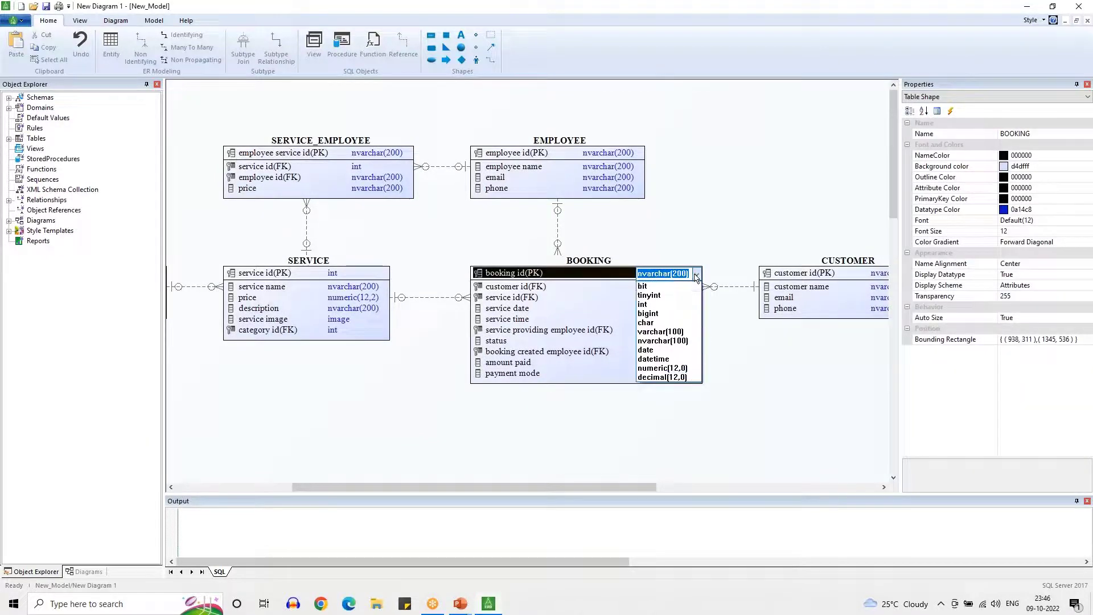
click(670, 369)
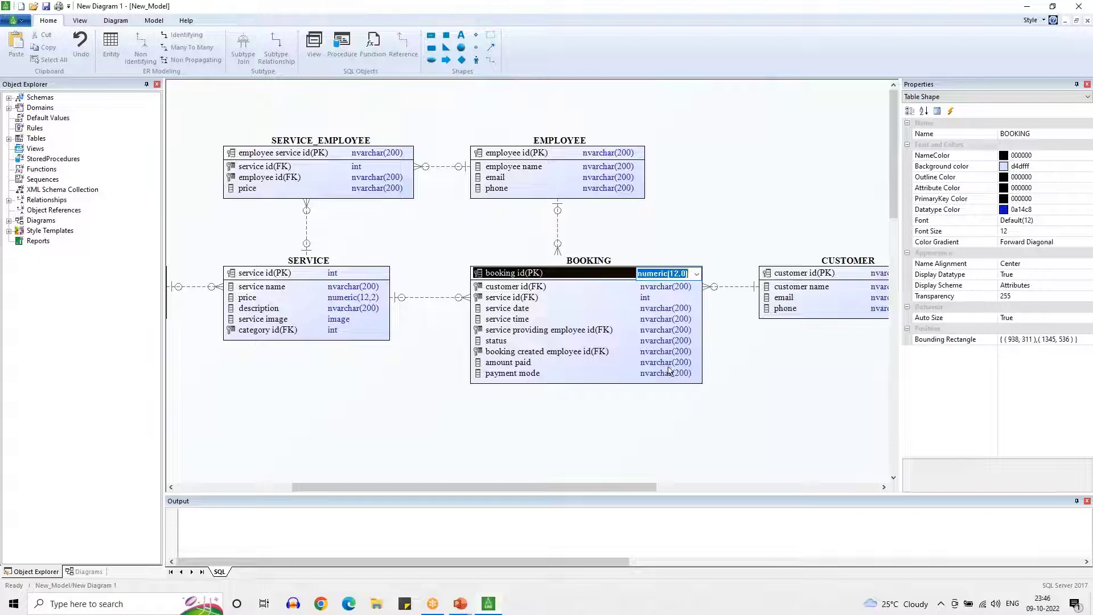
click(724, 378)
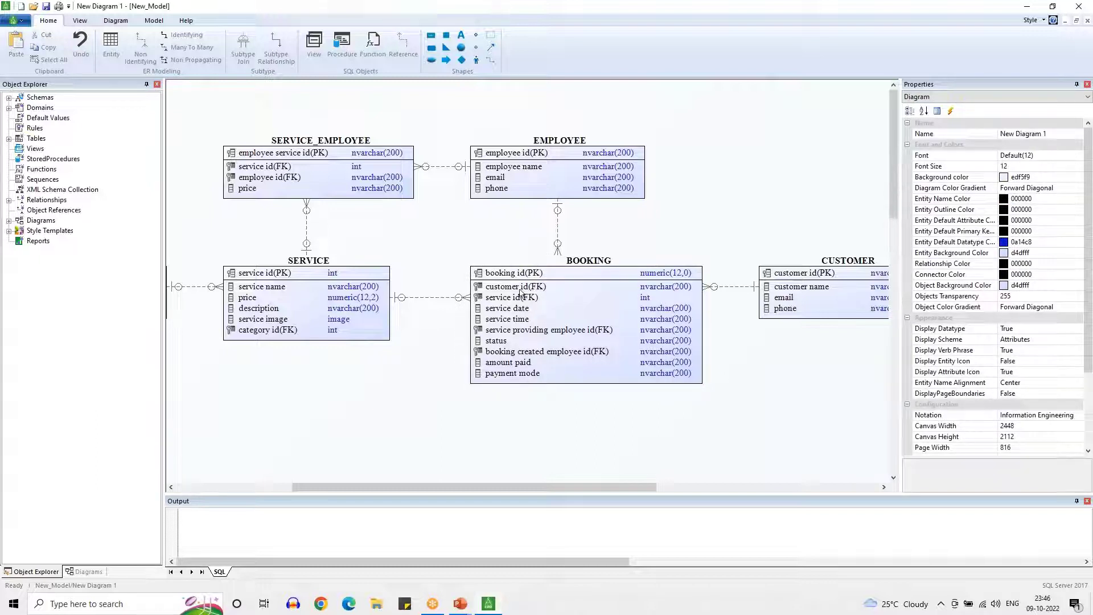
Set the datatype of the customer id primary key in the CUSTOMER entity to numeric(12,0)
click(589, 188)
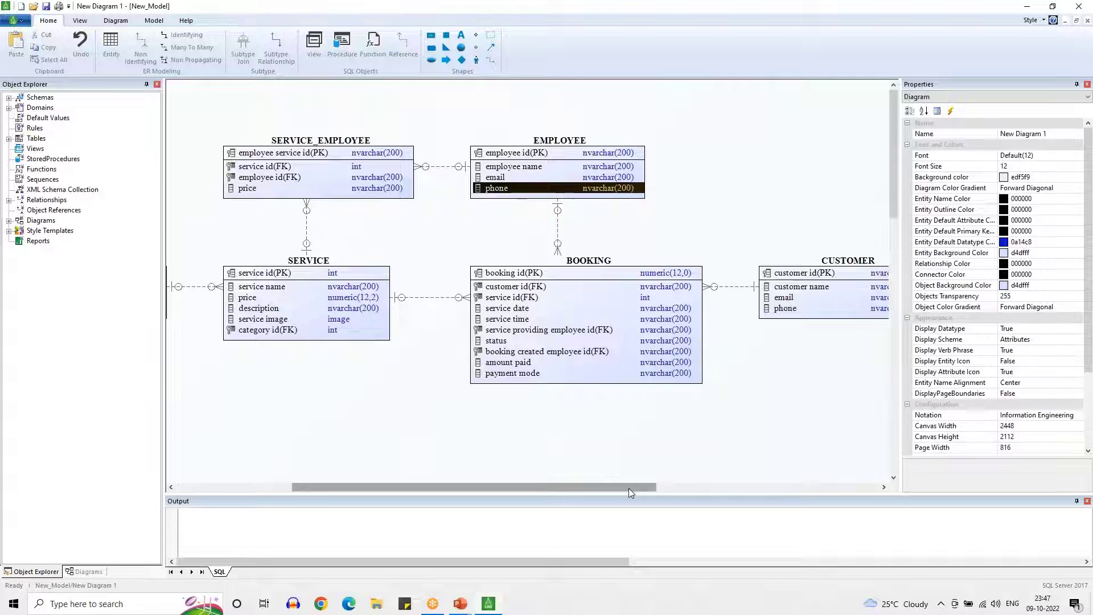
drag(629, 488, 667, 488)
click(841, 274)
click(842, 274)
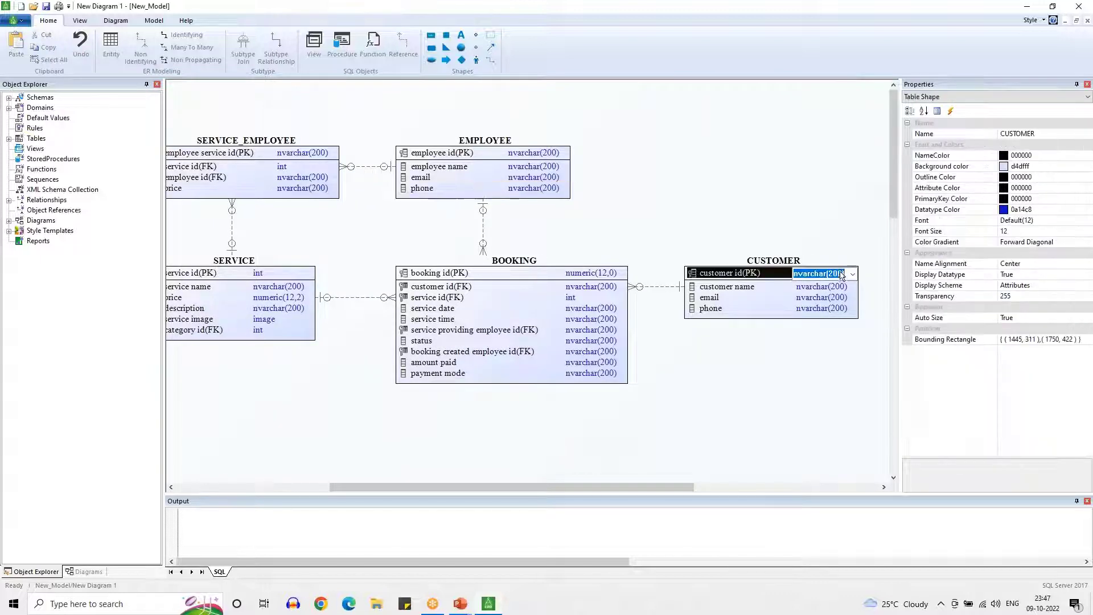
click(853, 273)
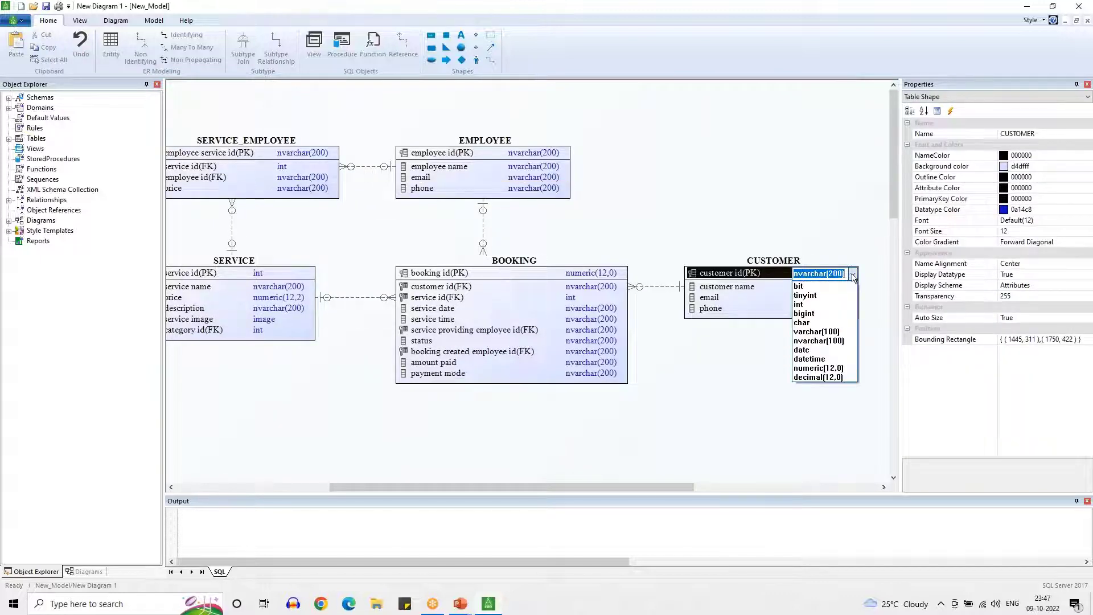
click(824, 368)
click(825, 373)
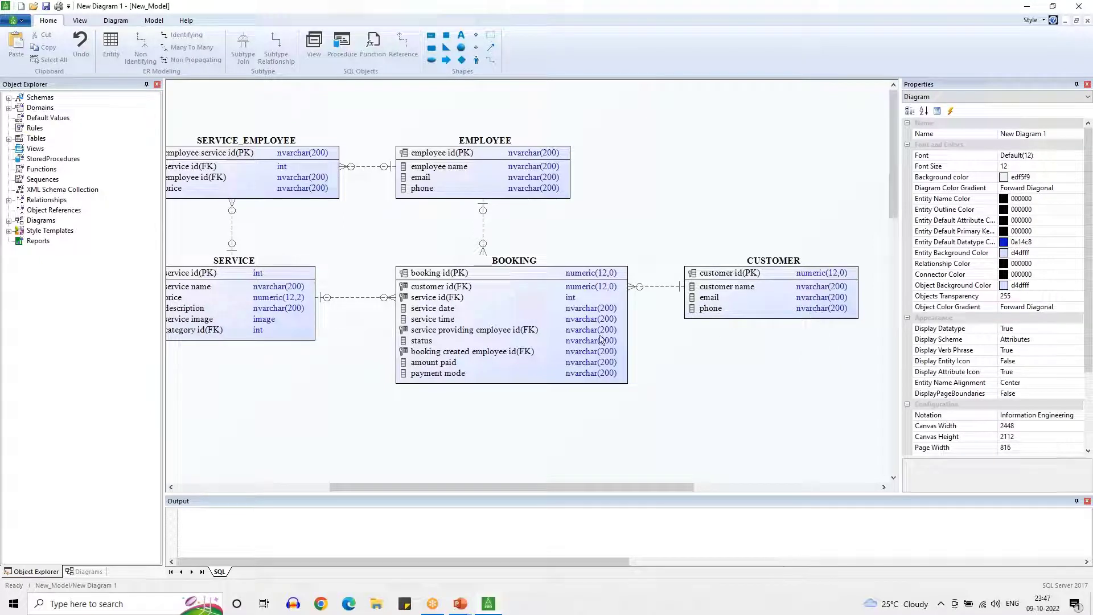
Set the datatype of the employee id primary key in the EMPLOYEE entity to int
click(494, 298)
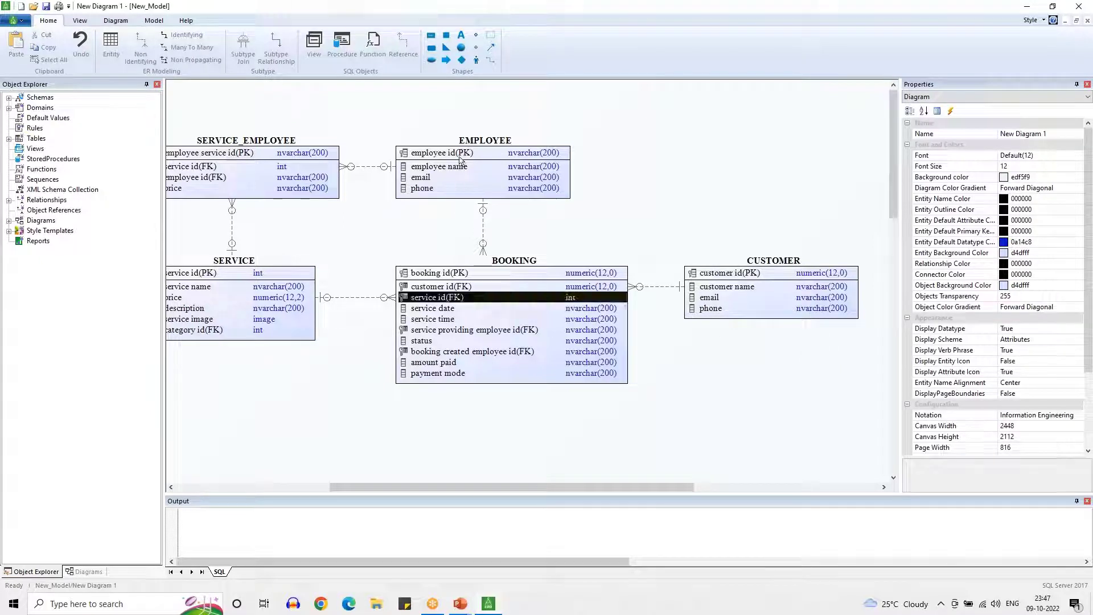
click(548, 155)
click(548, 155)
click(548, 155)
text(i)
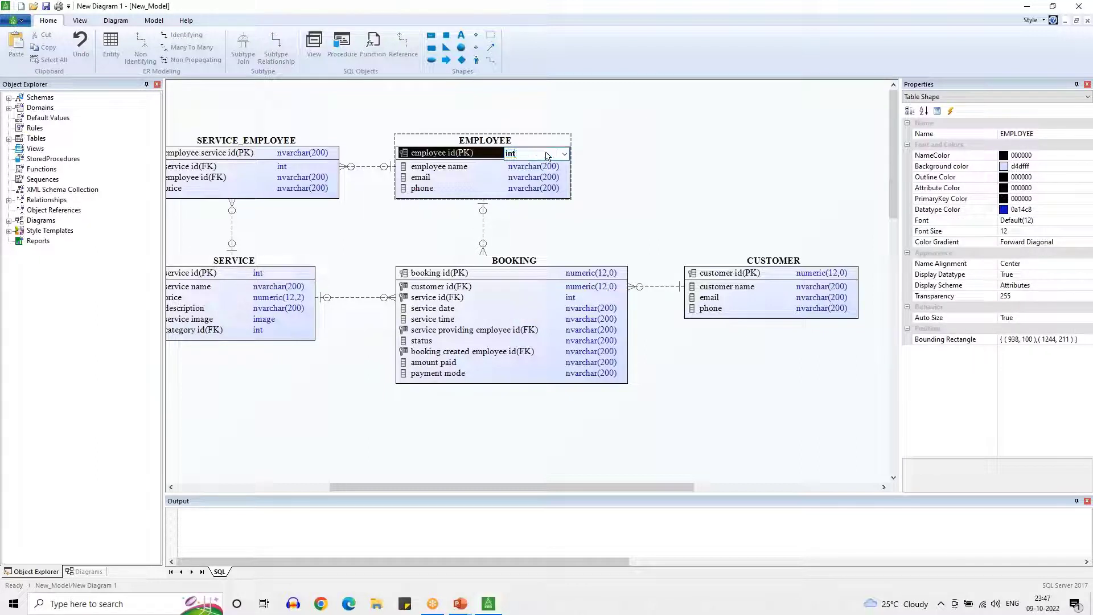
text(nt)
key(Return)
click(656, 183)
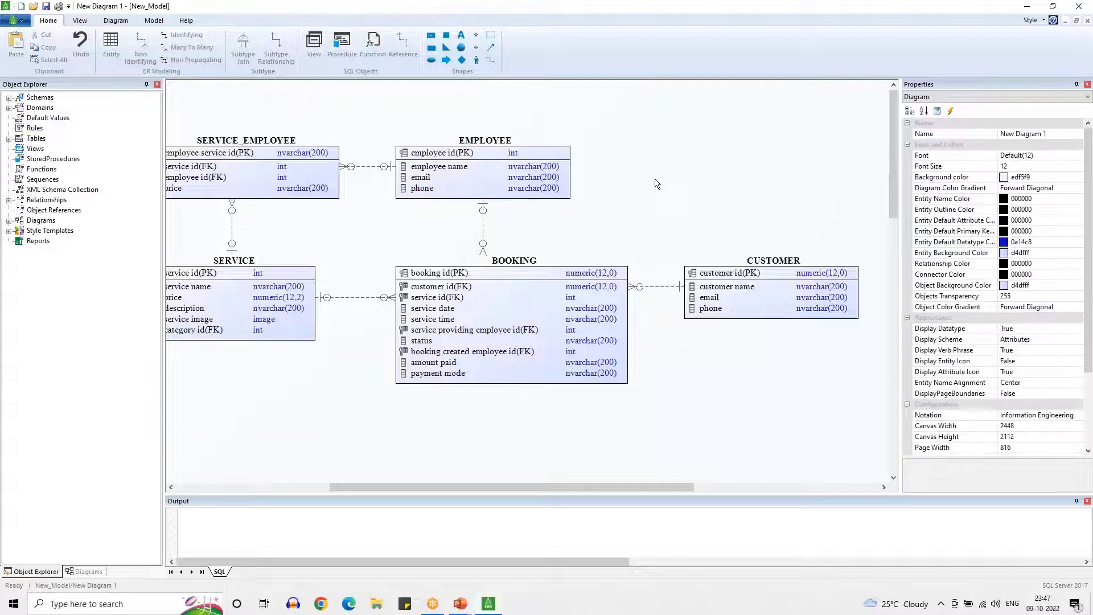
Set the datatype of the service date attribute in the BOOKING entity to date
click(538, 334)
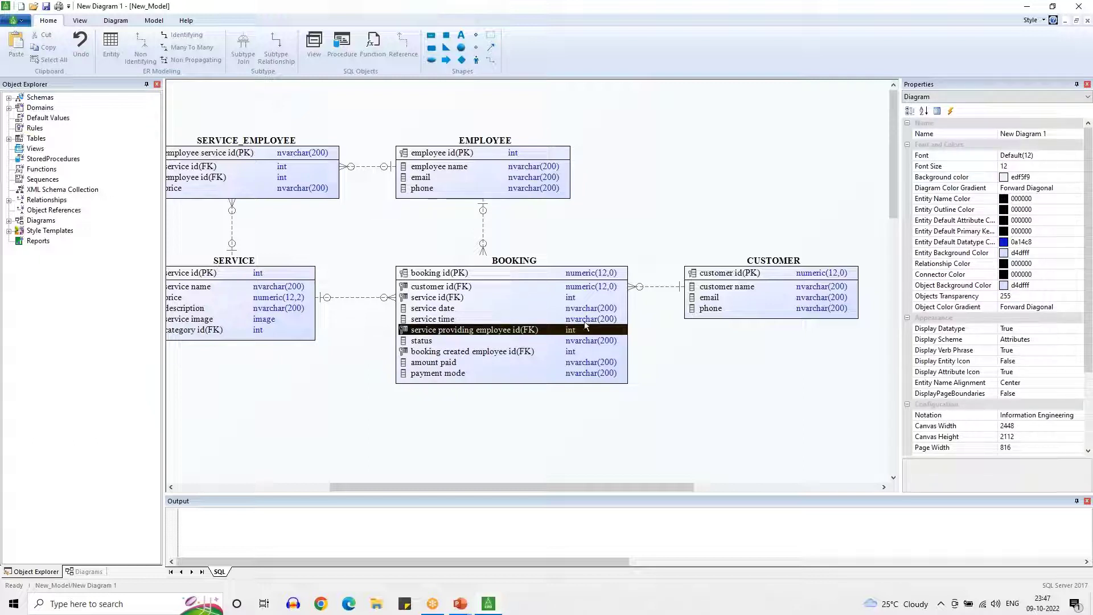
click(641, 341)
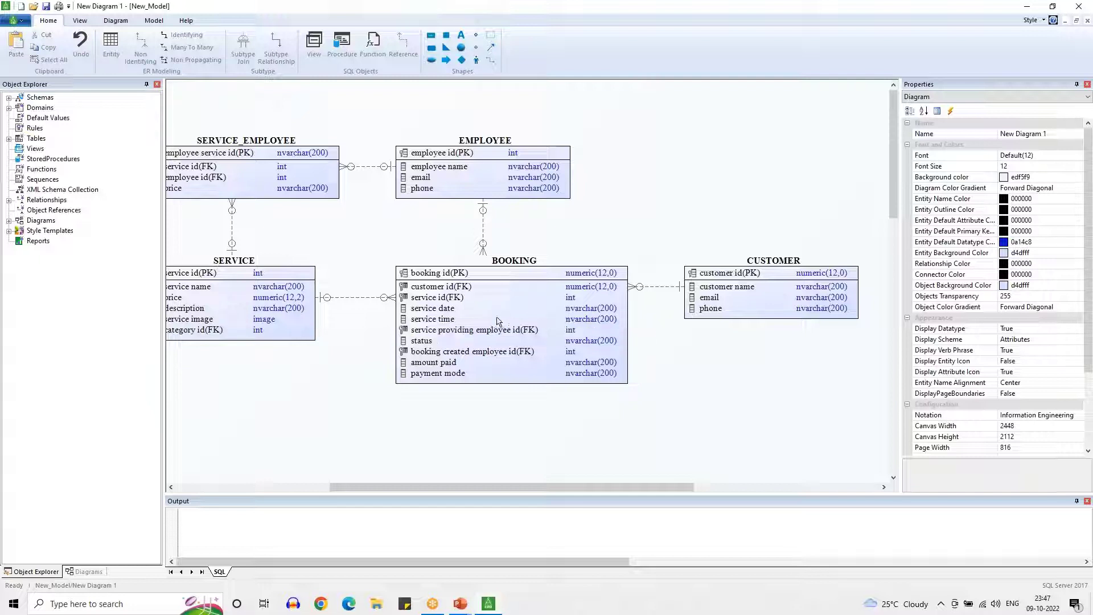
click(442, 310)
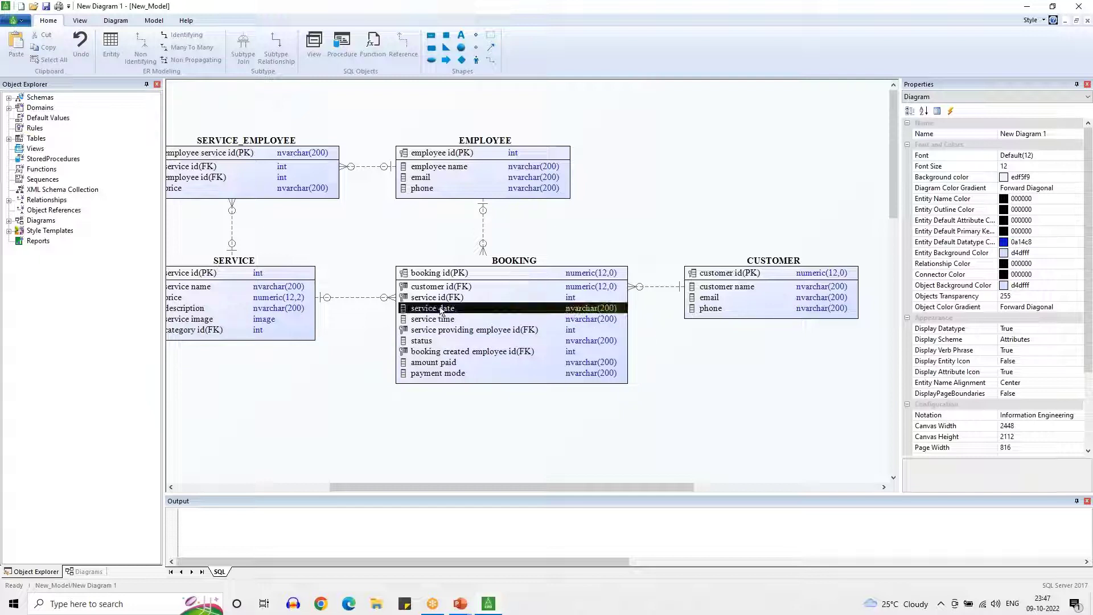
click(585, 309)
text(date)
key(Return)
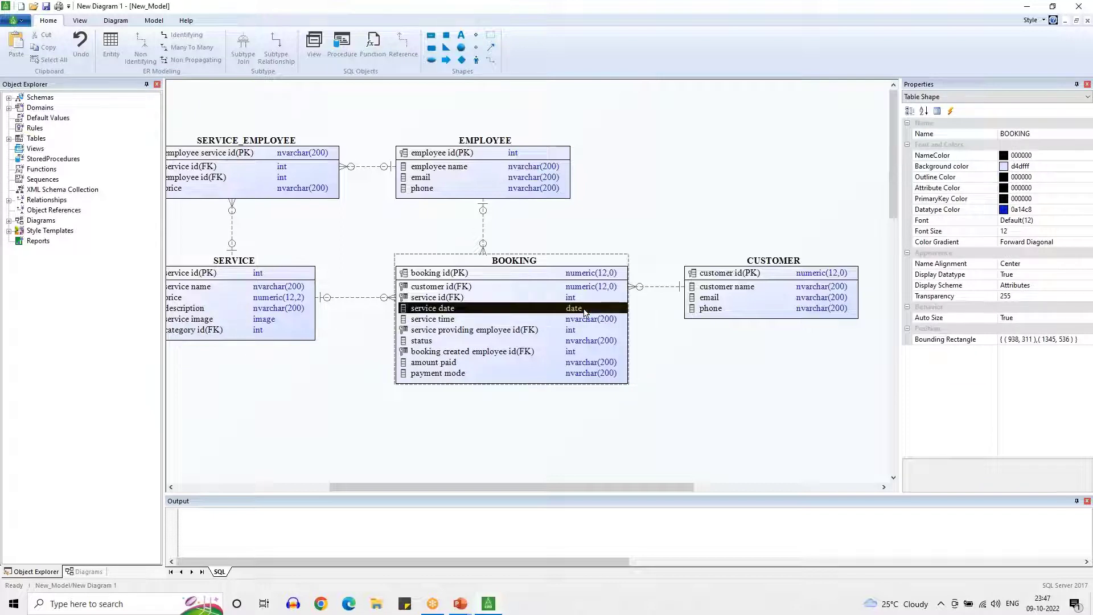
Set the datatype of the service time attribute in the BOOKING entity to time
click(589, 320)
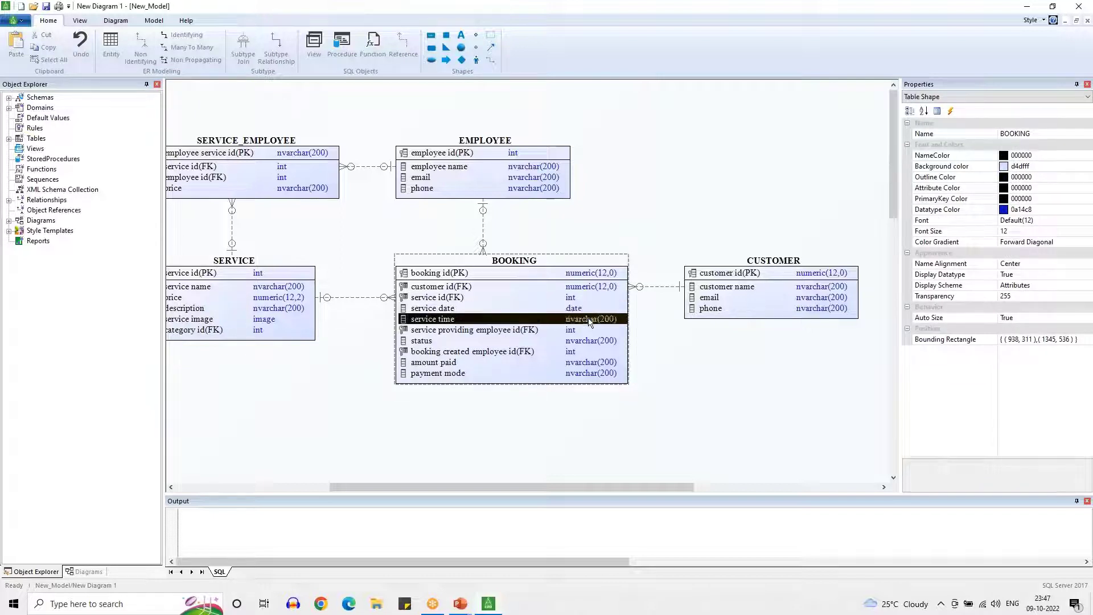
text(time)
key(Return)
click(586, 413)
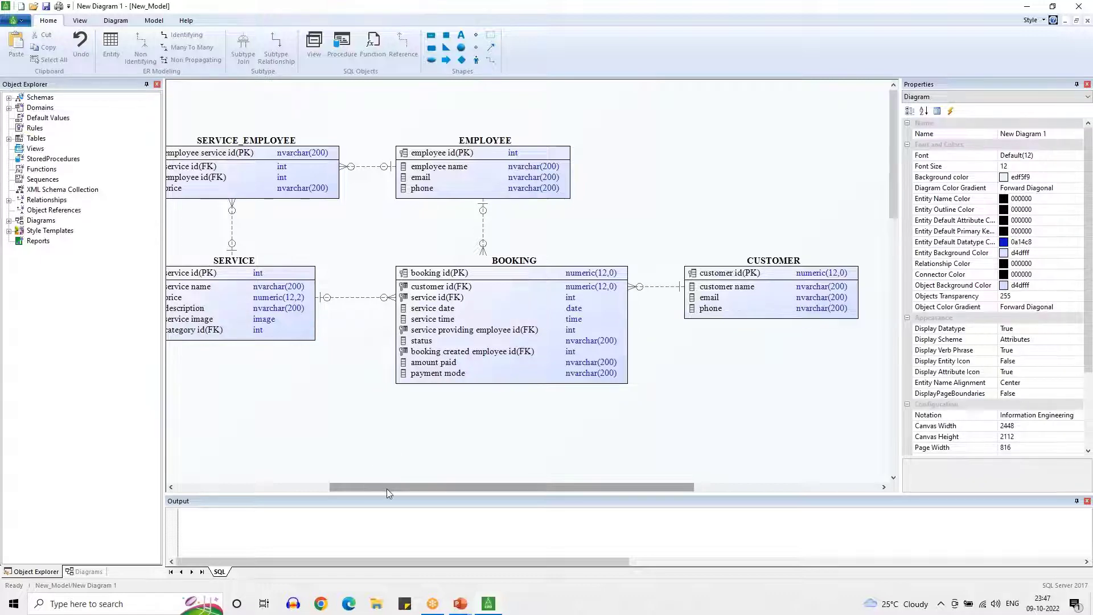
Display the generated SQL script of the BOOKING entity and enlarge the output pane to read it
drag(382, 488, 347, 488)
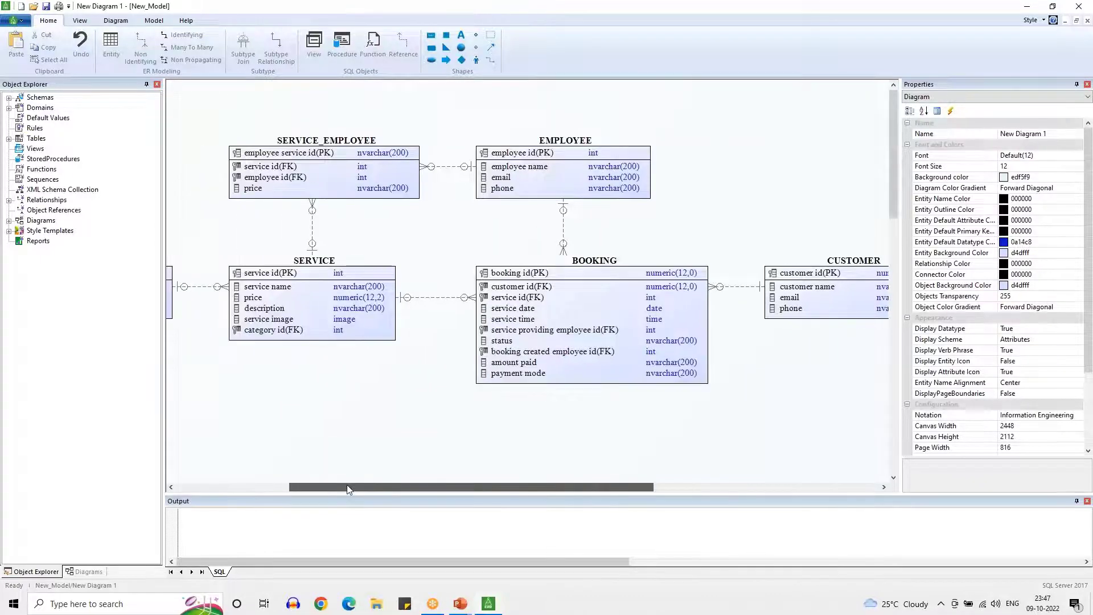
drag(346, 487, 237, 491)
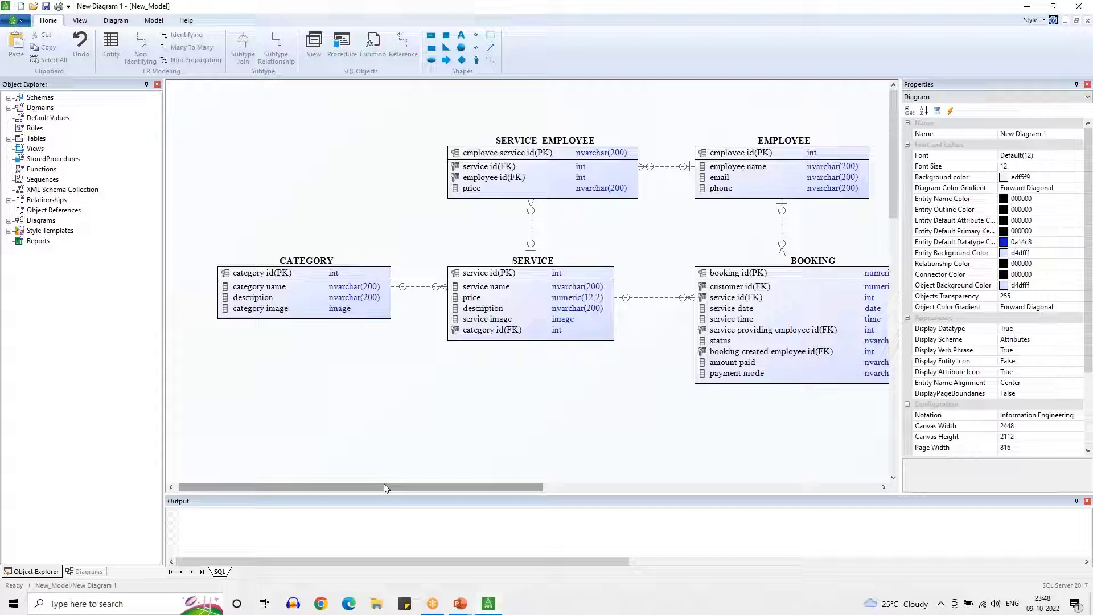
drag(389, 487, 414, 492)
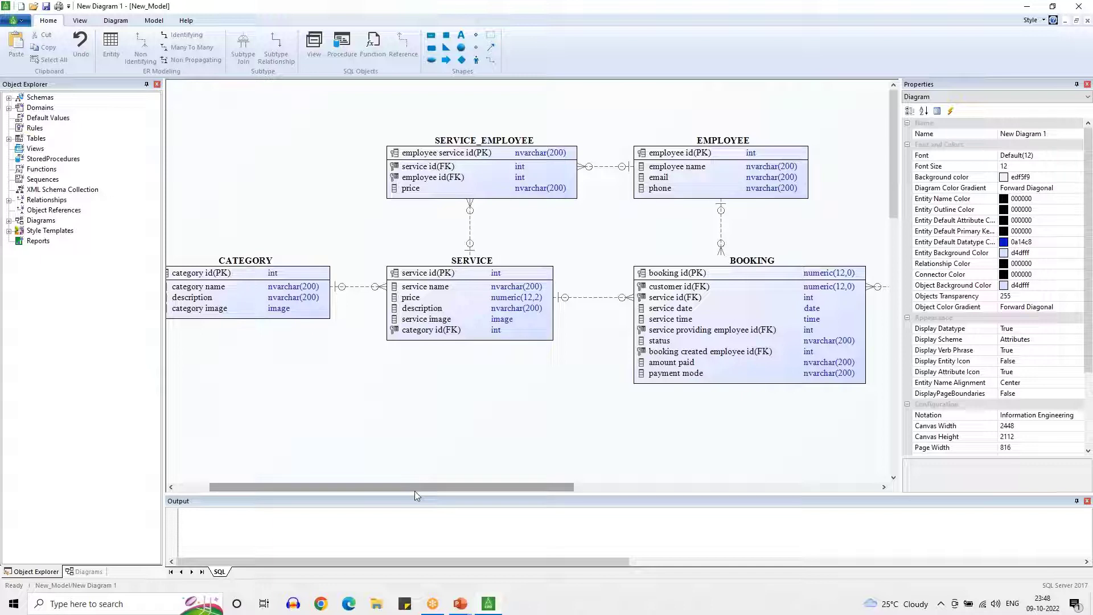
drag(521, 491, 522, 424)
click(666, 272)
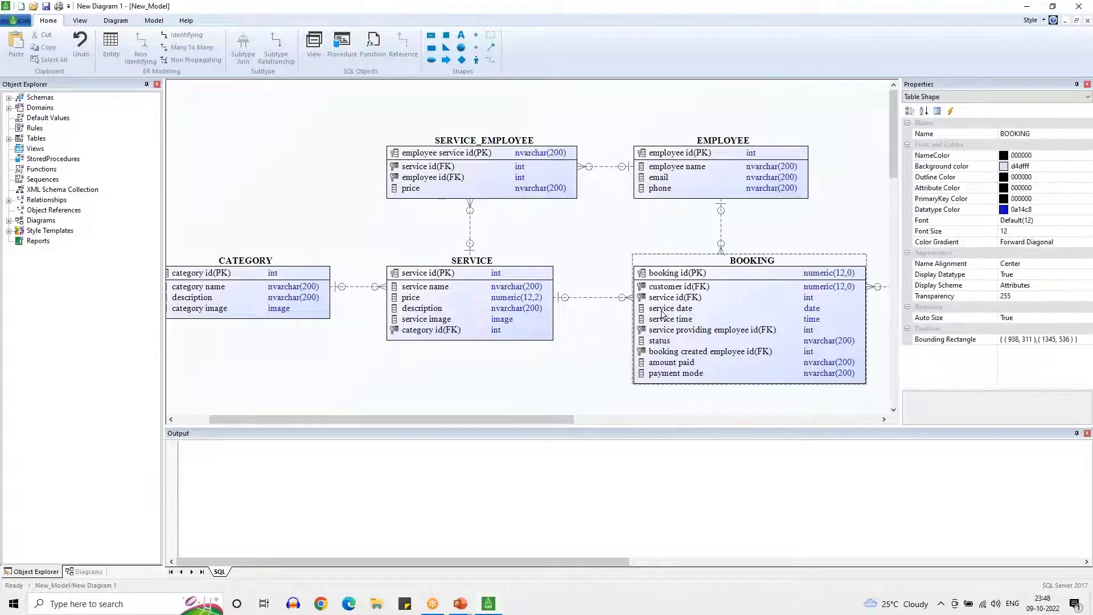
click(662, 310)
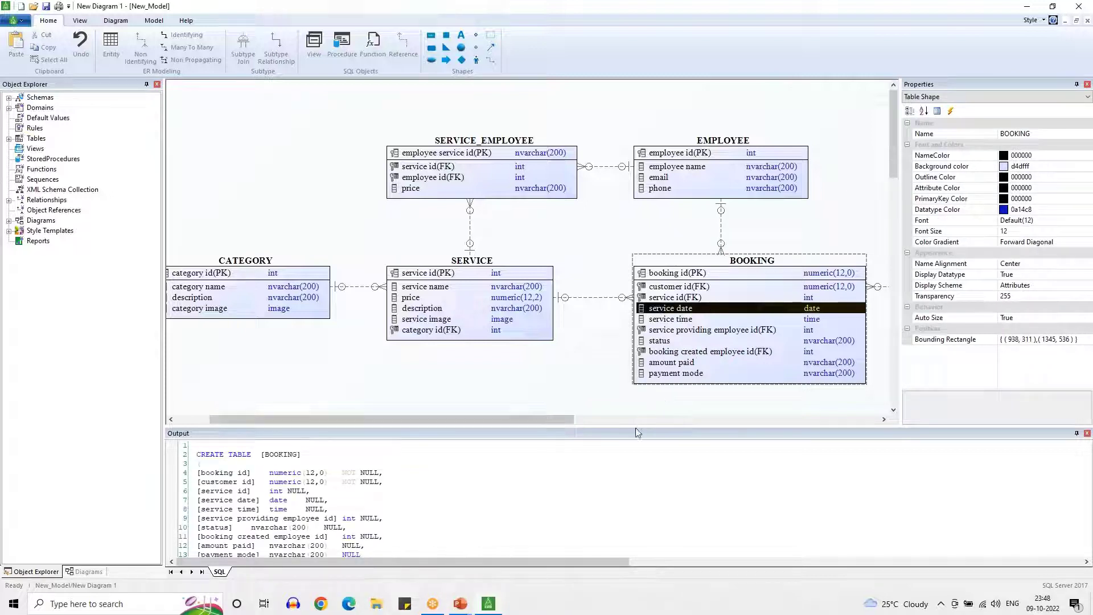
drag(632, 425, 612, 266)
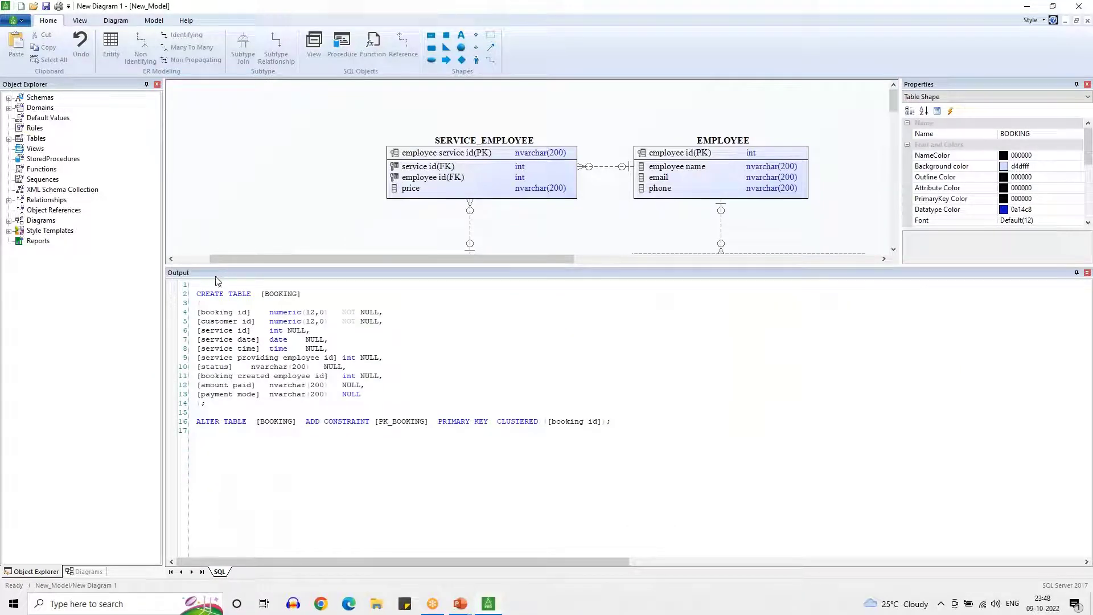
Hide the SQL output pane and show it again
click(80, 20)
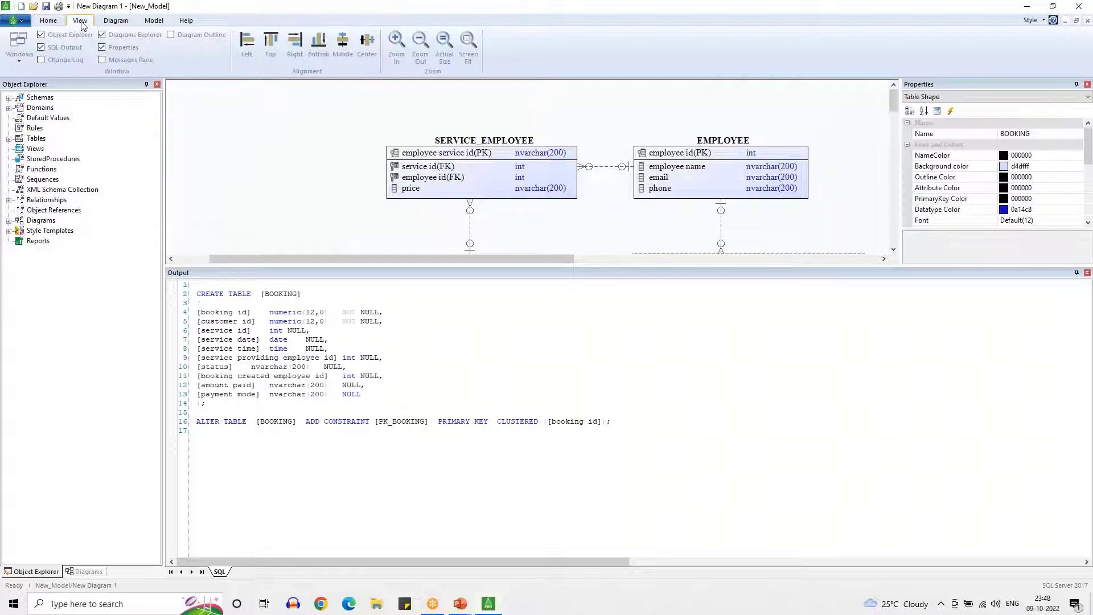
click(42, 48)
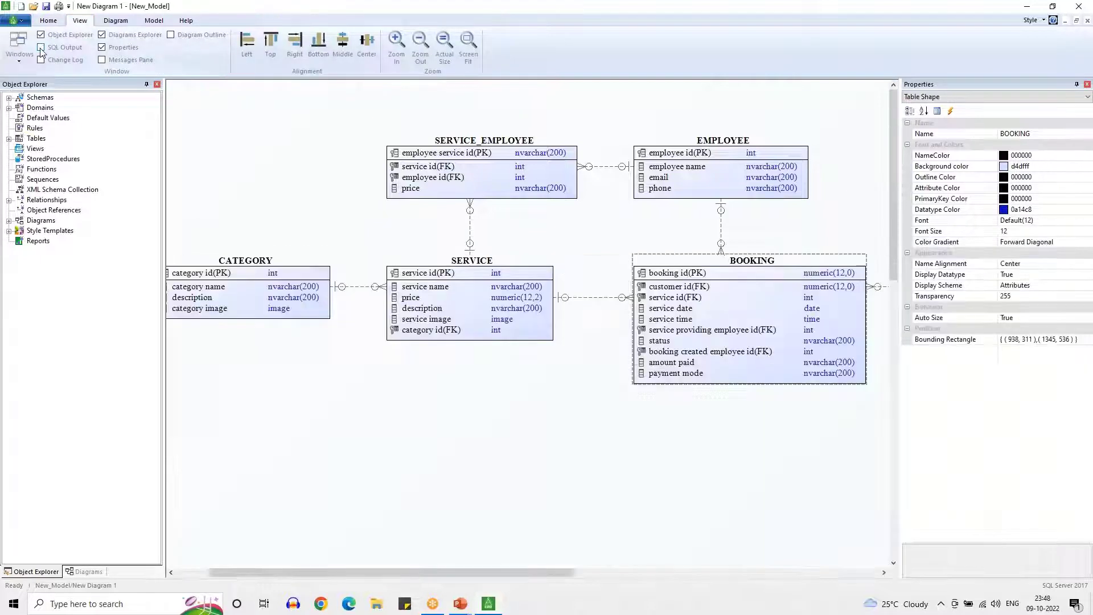
click(41, 48)
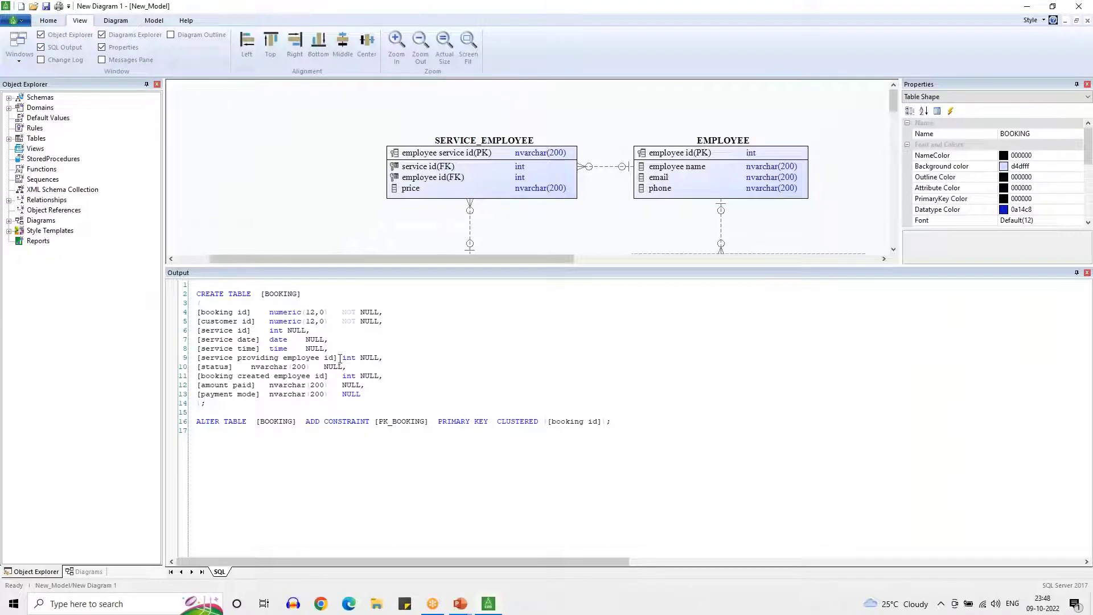
Select all entities in the diagram and review the SQL script generated for the whole model
click(529, 228)
key(ctrl+a)
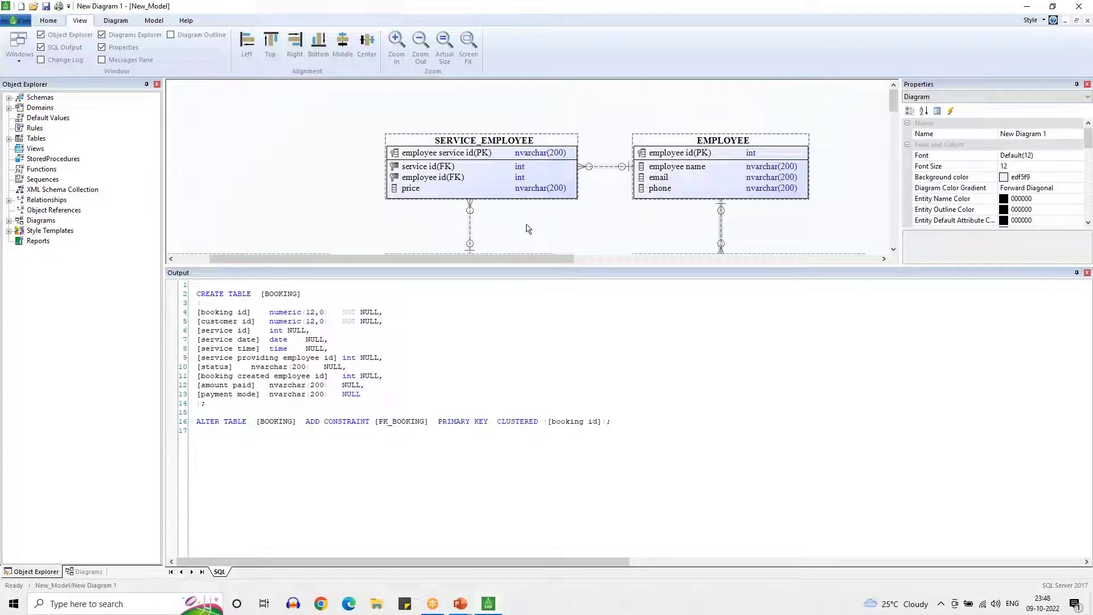
click(437, 288)
scroll(350, 328, down, 12)
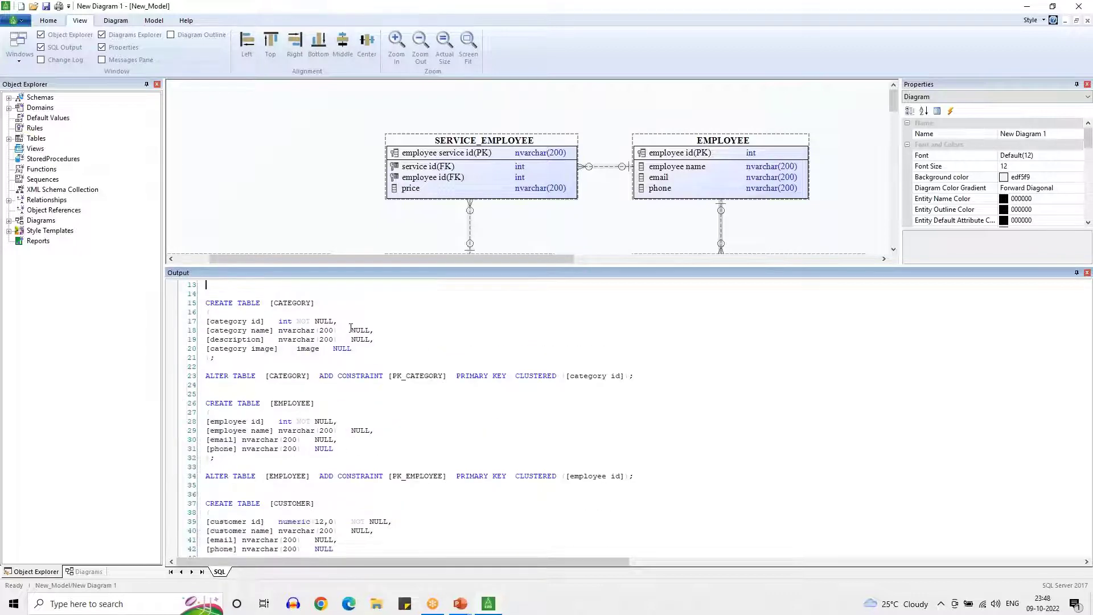
scroll(350, 328, down, 3)
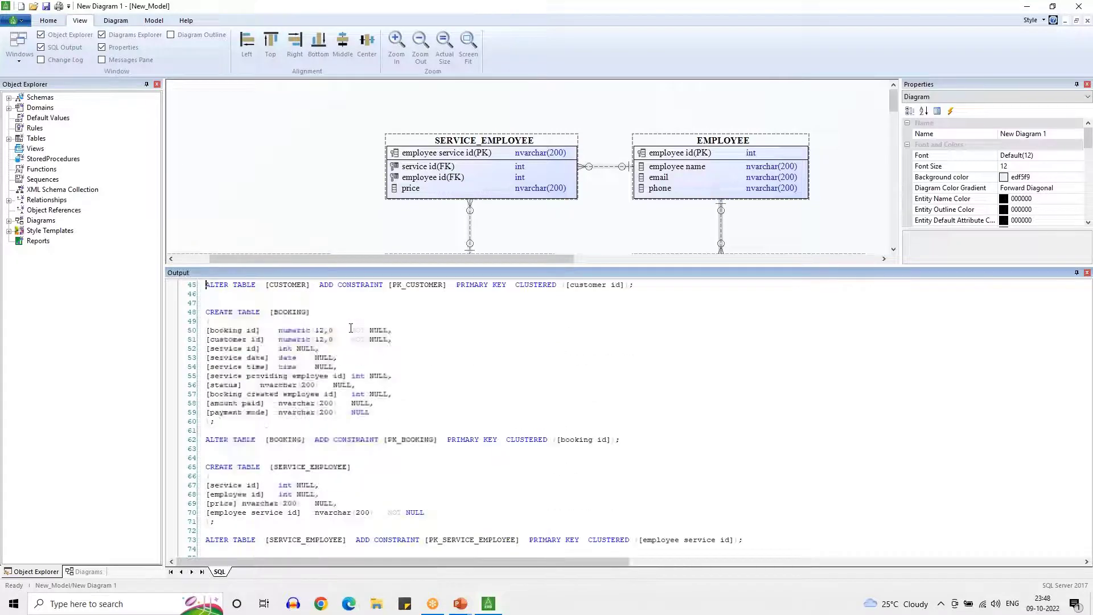
scroll(353, 328, up, 11)
scroll(355, 328, up, 4)
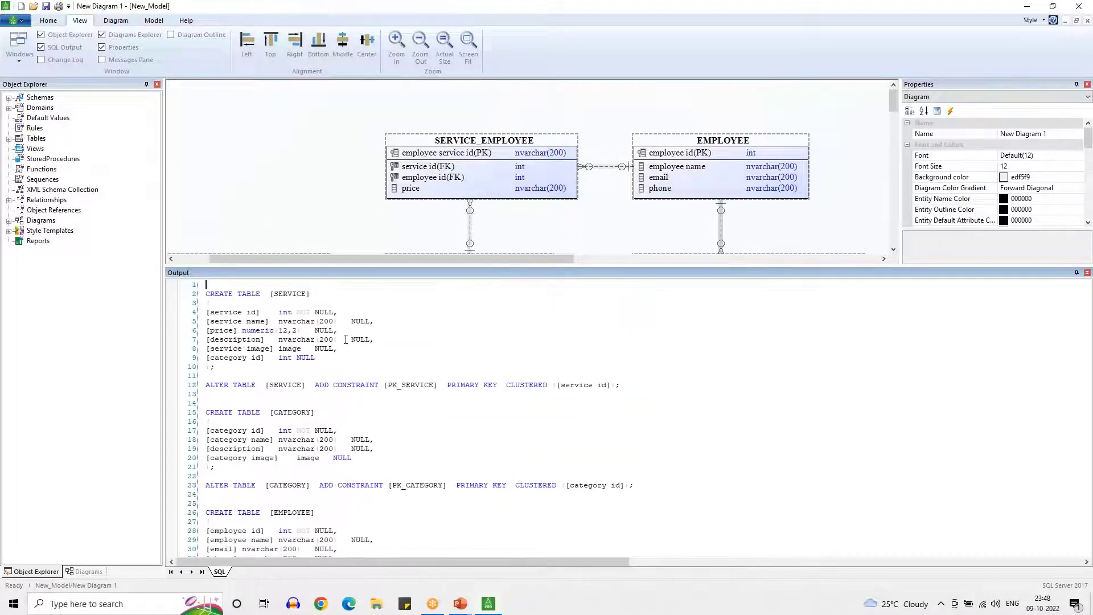
Examine the primary key and foreign key constraint statements in the generated SQL and reduce the output pane's height
drag(207, 385, 637, 391)
click(652, 393)
scroll(644, 385, down, 20)
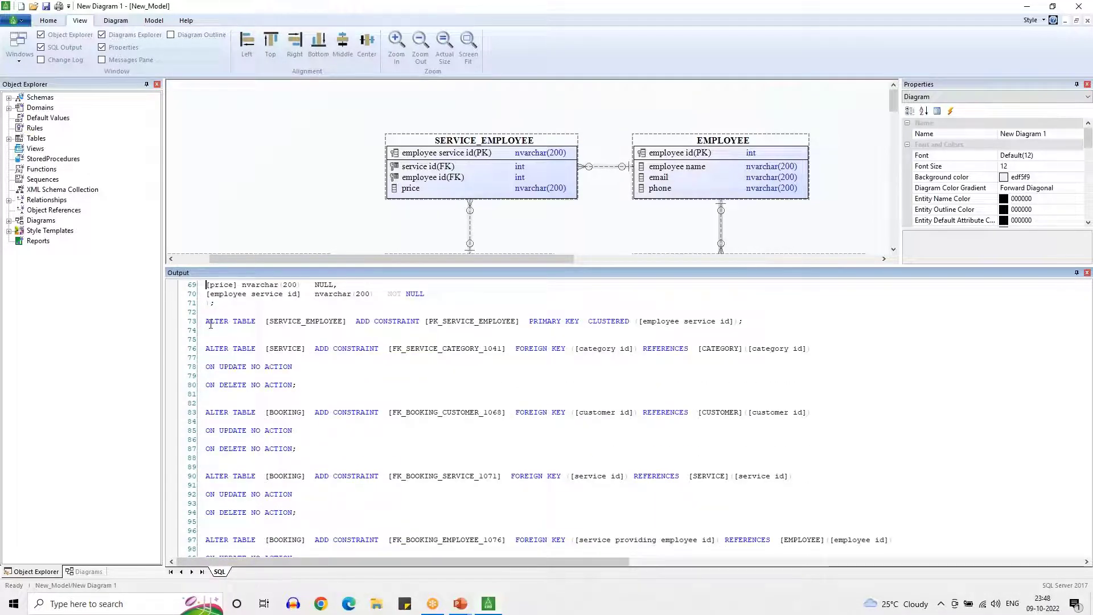
drag(208, 348, 323, 523)
click(330, 498)
scroll(331, 499, up, 20)
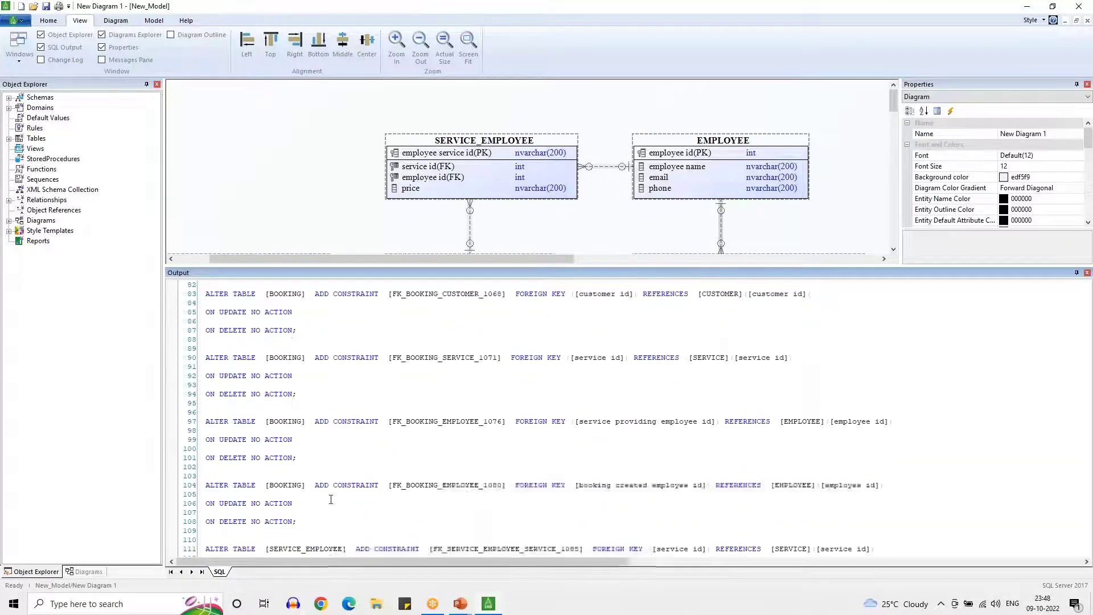
scroll(331, 500, up, 8)
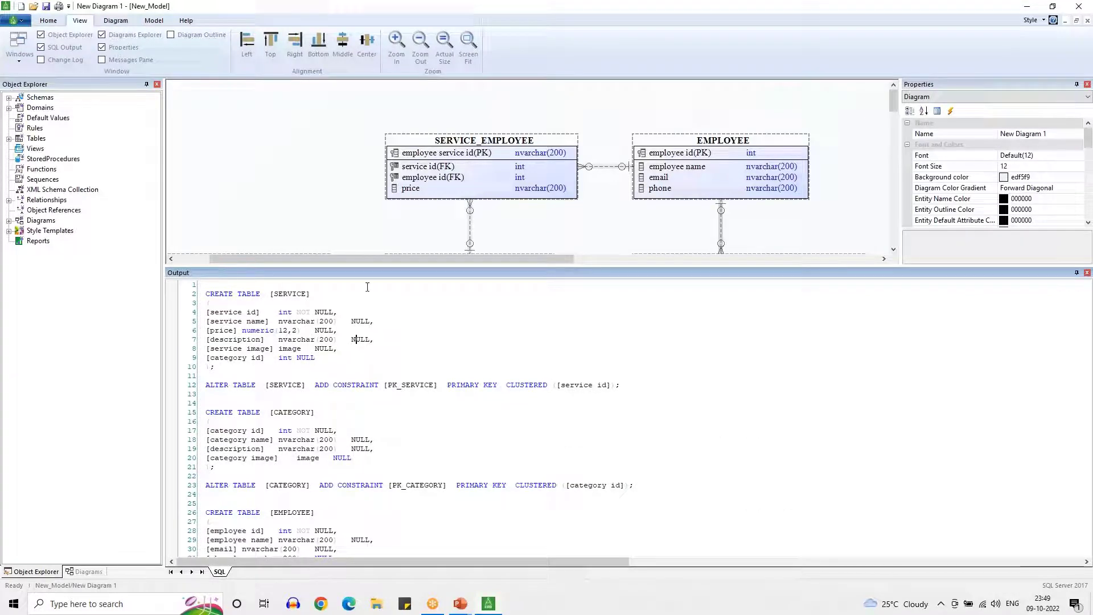
drag(367, 266, 383, 415)
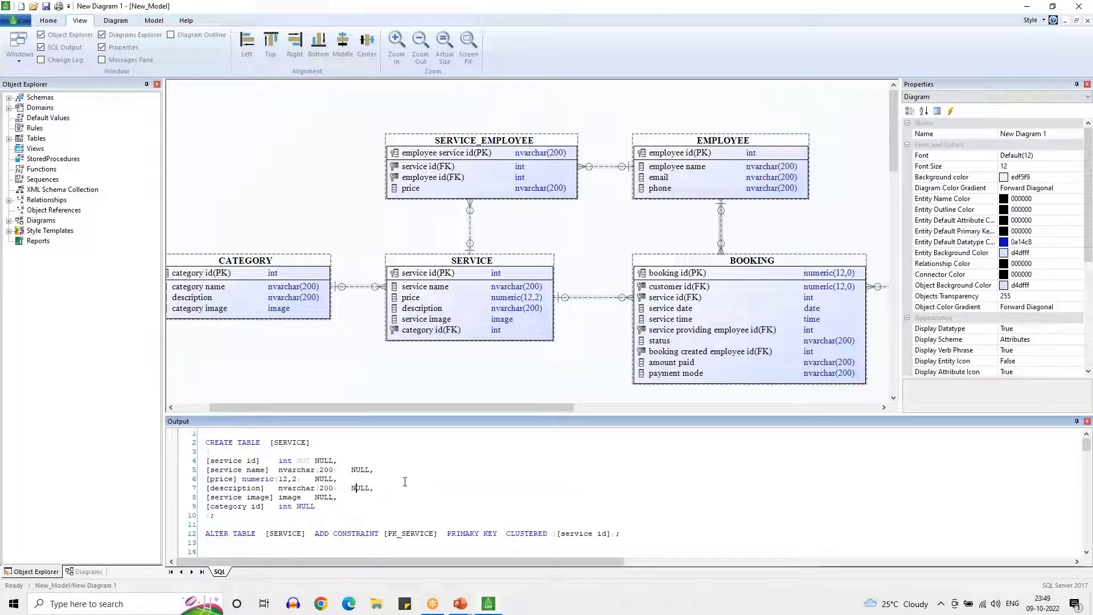
click(405, 481)
Find and launch Microsoft SQL Server Management Studio 17, then bring the CATEGORY entity of the diagram fully into view
click(85, 603)
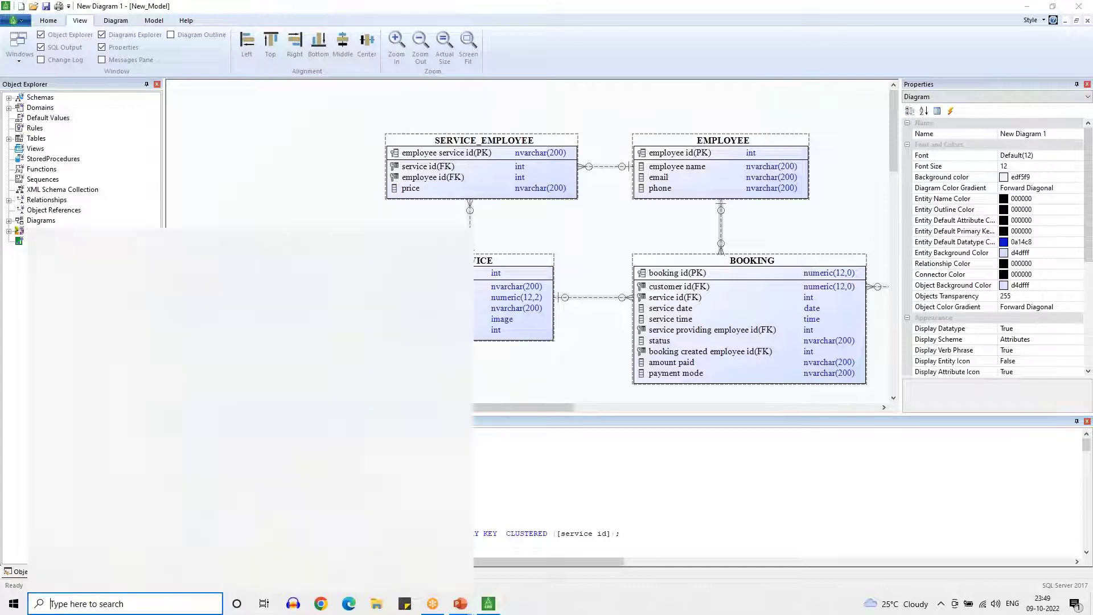
text(sql)
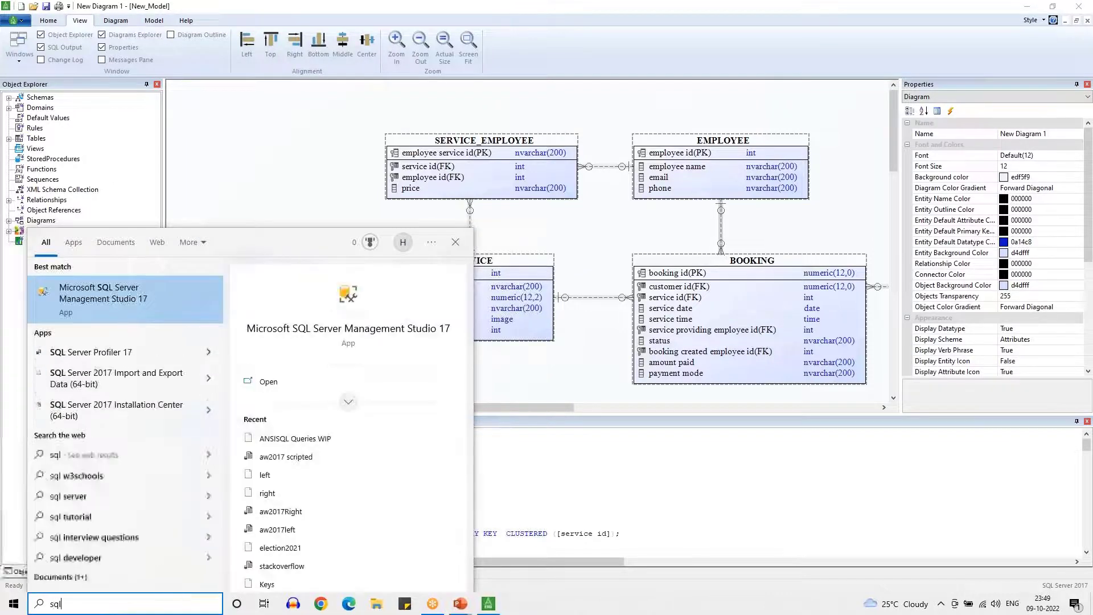
click(148, 295)
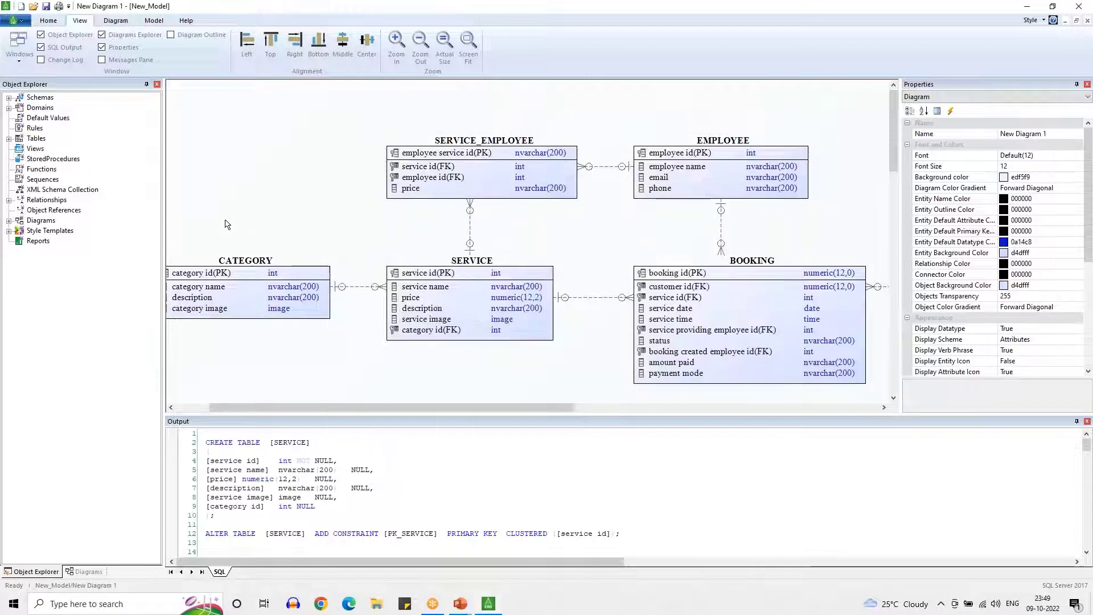
drag(443, 406, 368, 407)
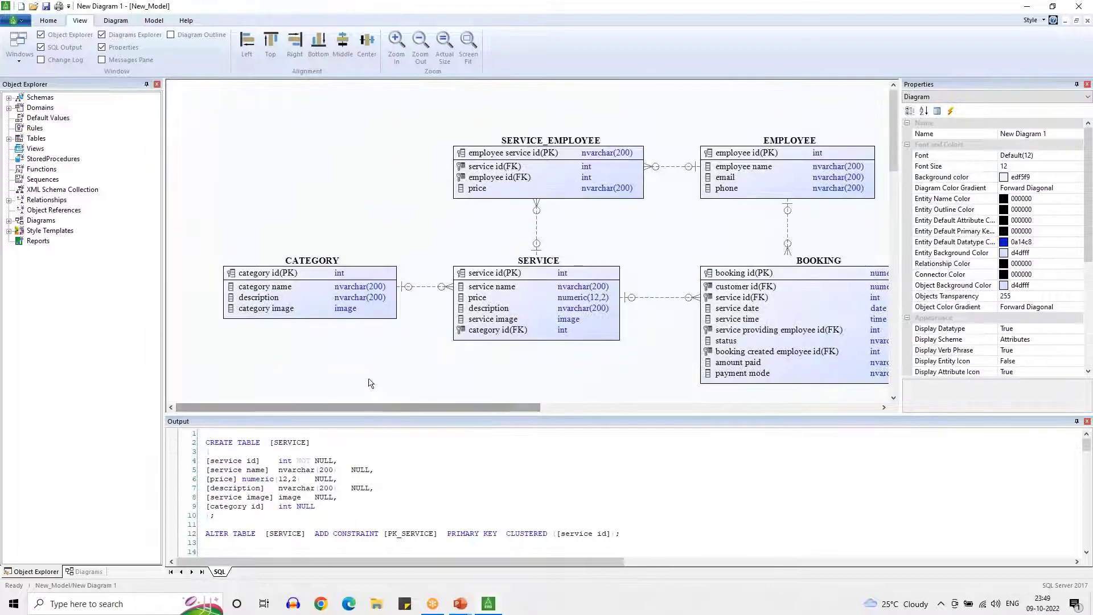
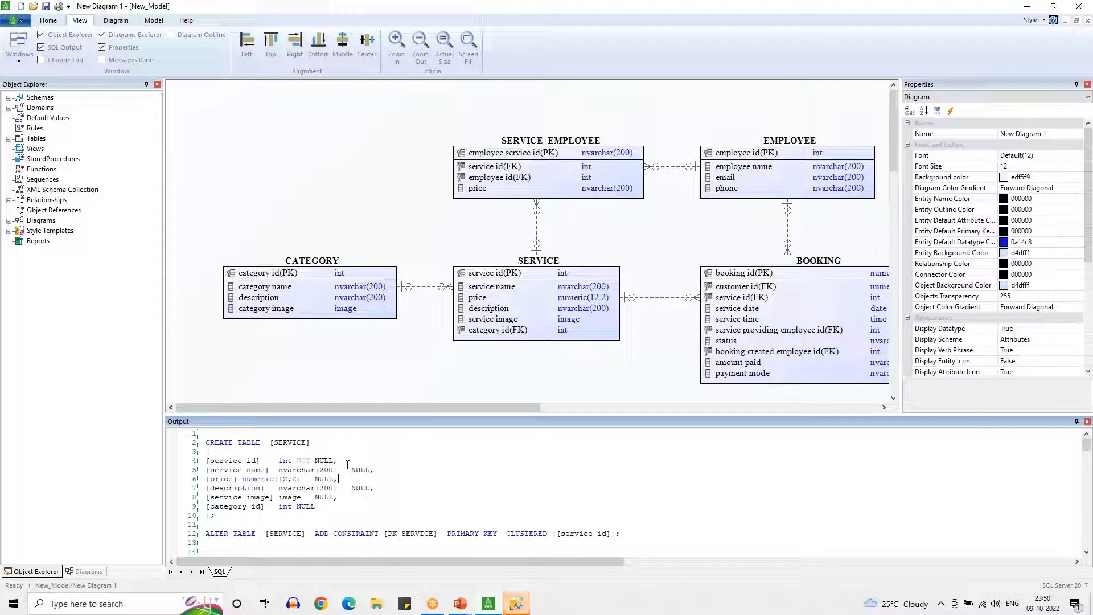
Start forward engineering the model, review the selectable schemas, domains, tables and views, and proceed with all six tables to the DDL Workbench
click(160, 22)
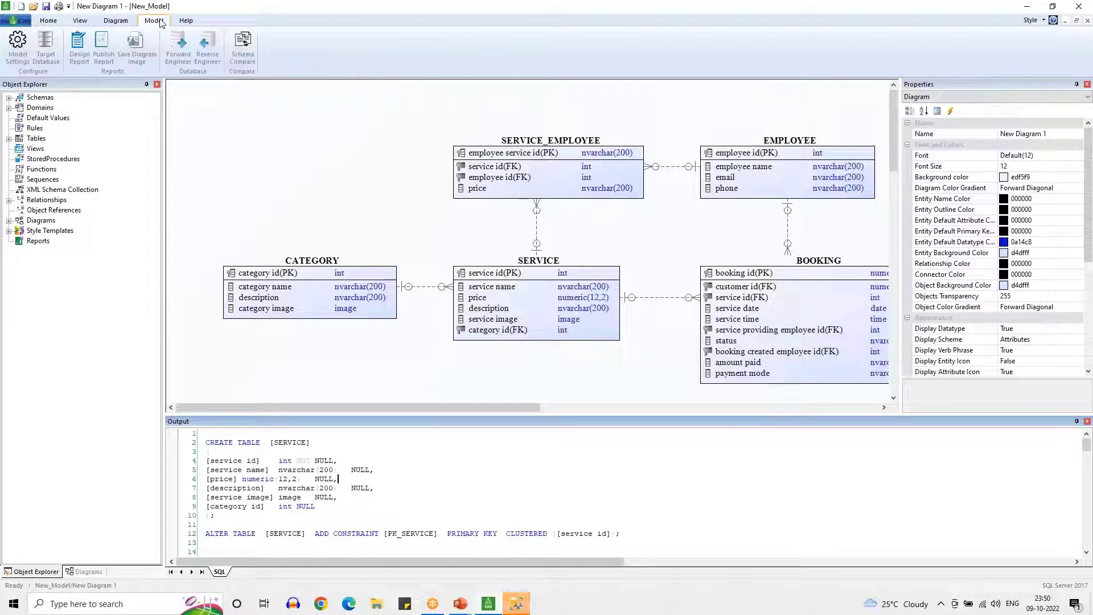
click(175, 48)
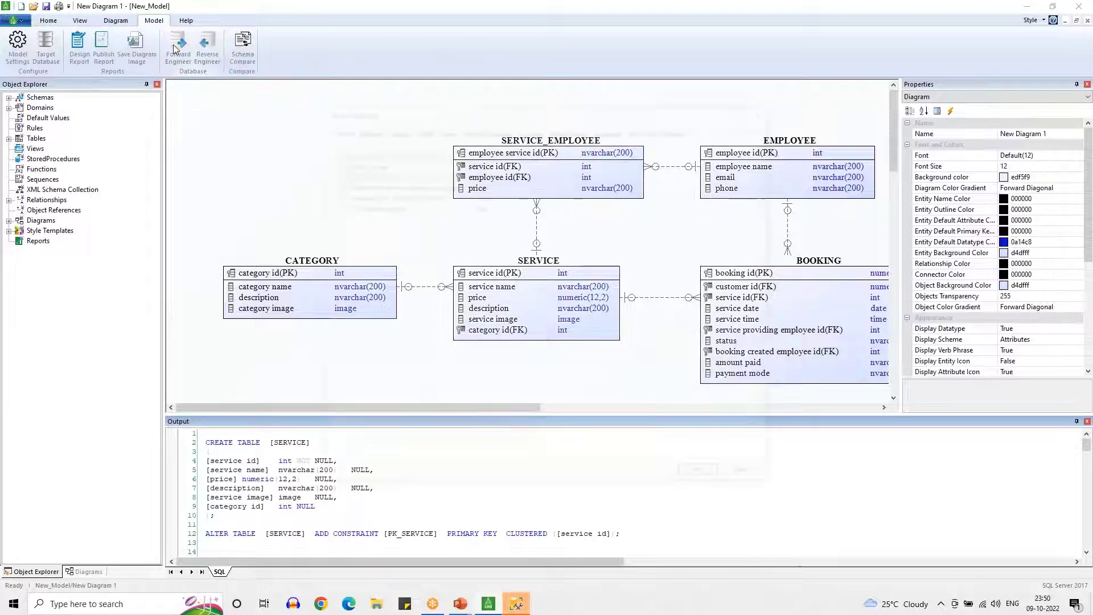
click(365, 129)
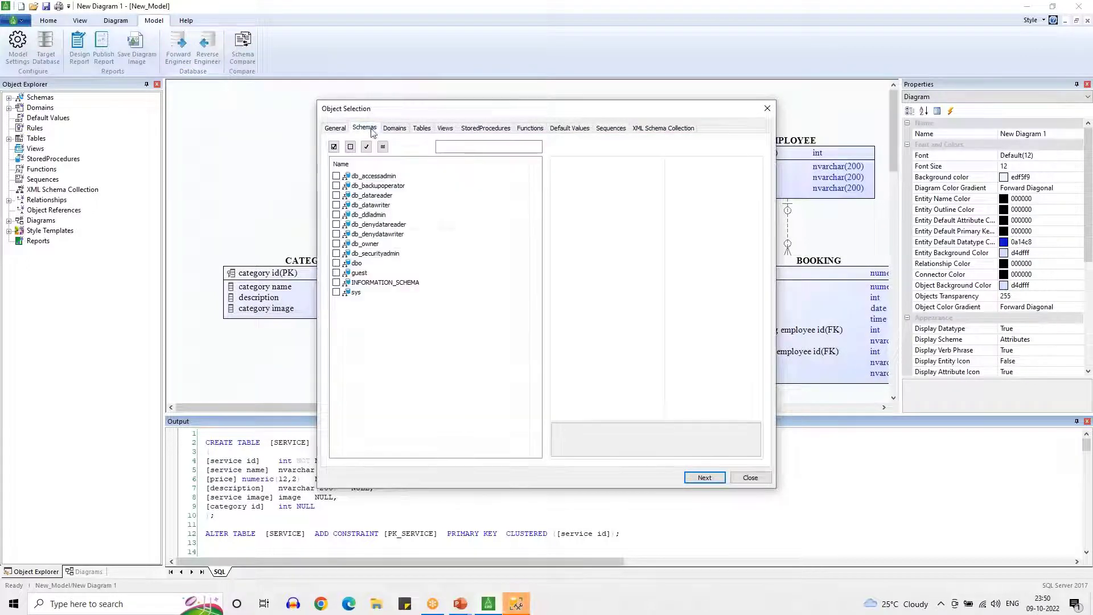
click(395, 128)
click(422, 128)
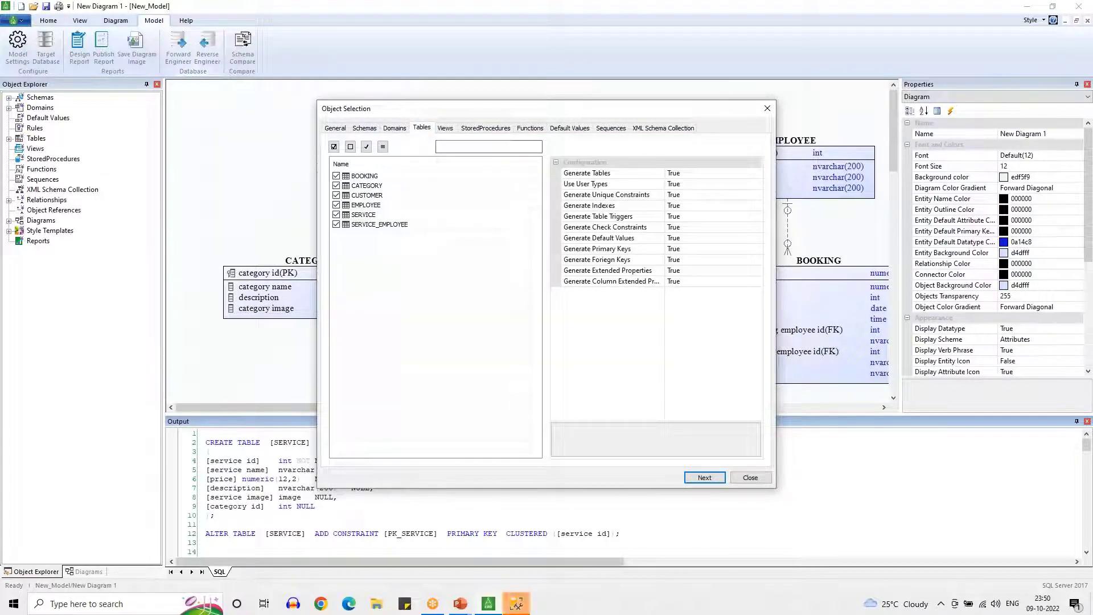
click(446, 128)
click(421, 128)
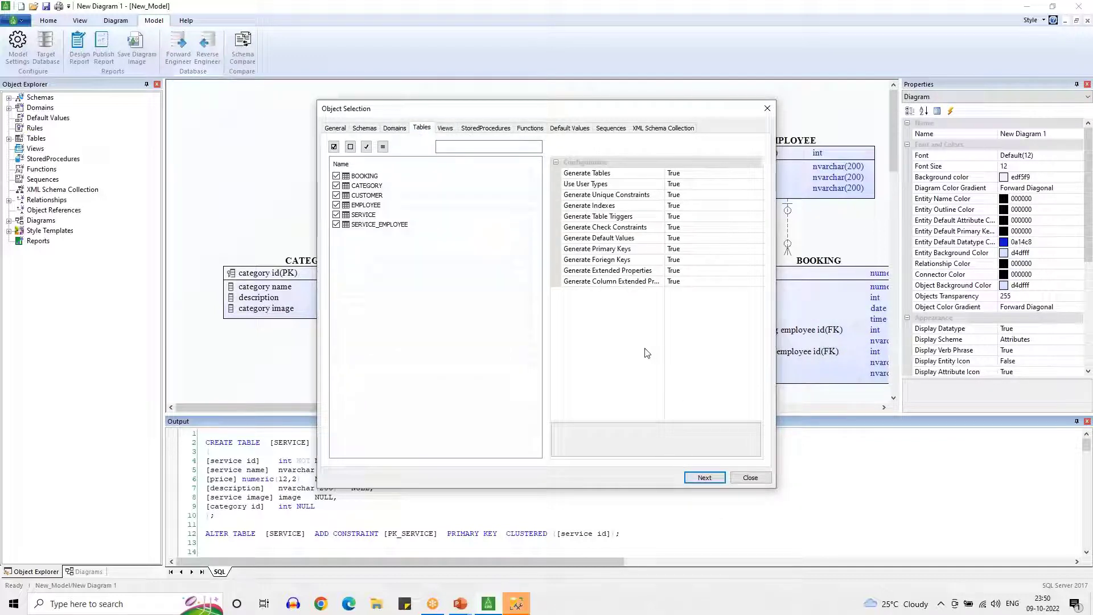
click(704, 478)
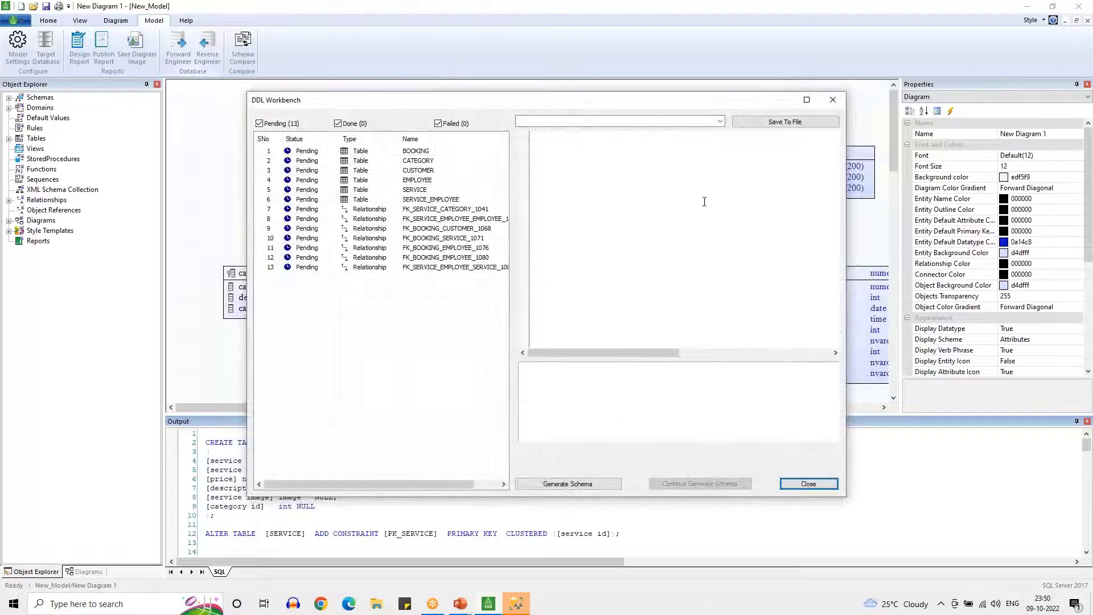
Maximize the DDL Workbench and examine the generated statements of the pending tables and foreign key relationships
click(806, 100)
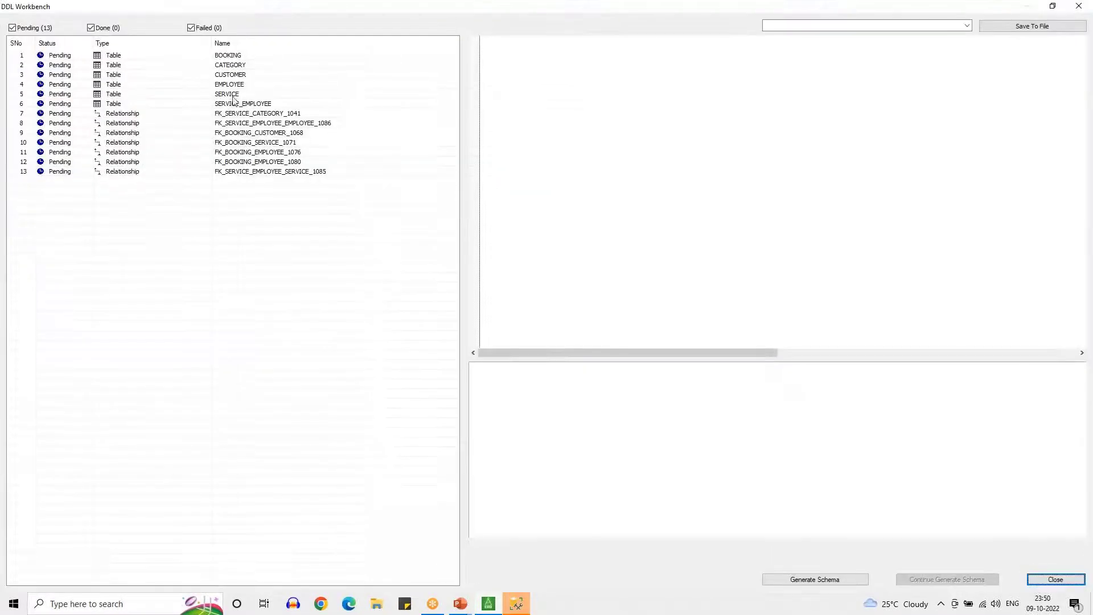
click(158, 66)
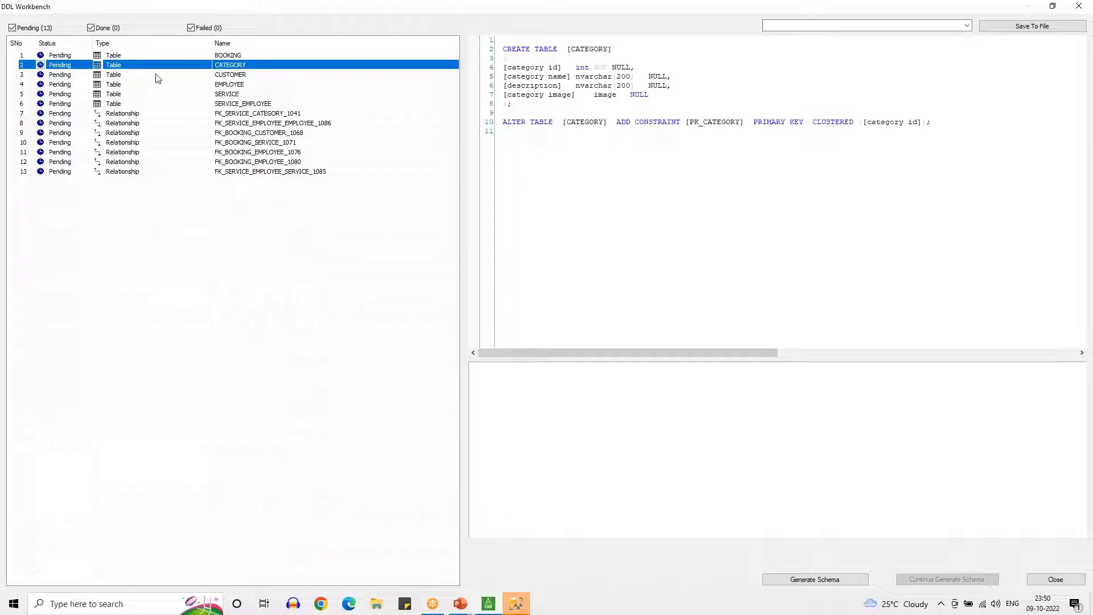
click(156, 76)
click(149, 95)
click(147, 114)
click(146, 133)
click(149, 114)
click(149, 144)
click(149, 163)
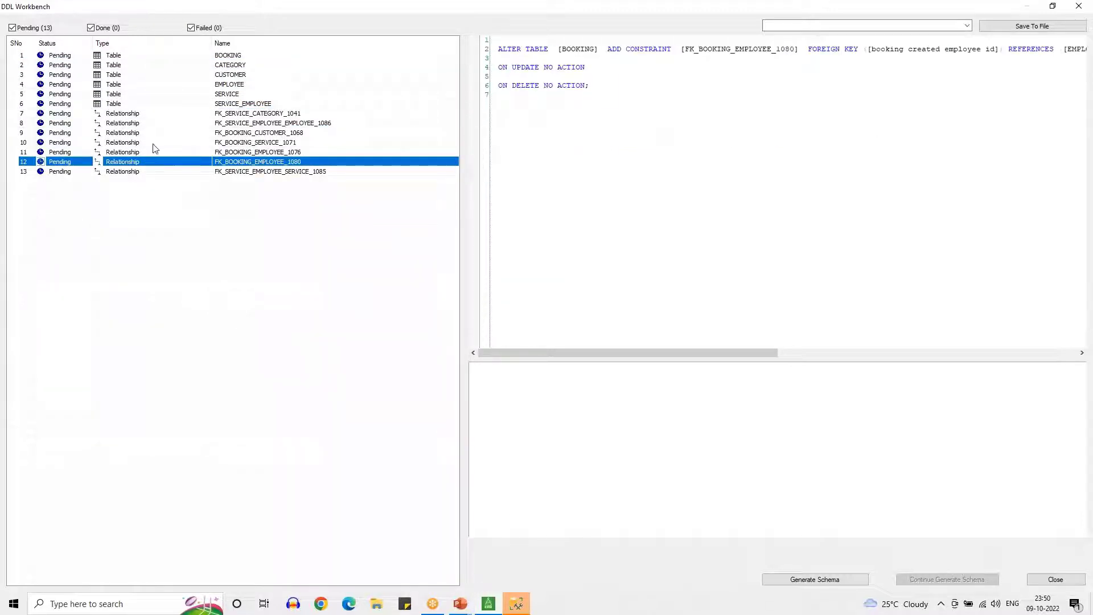
Start generating the schema in the database, decline the execution, and close the DDL Workbench and the object selection
click(810, 585)
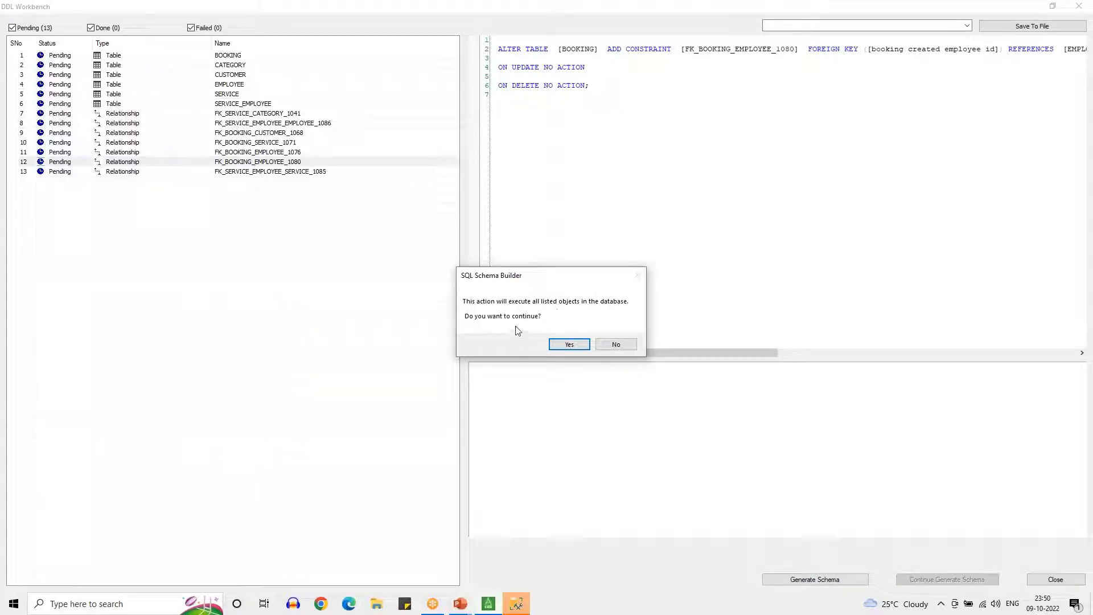
click(616, 344)
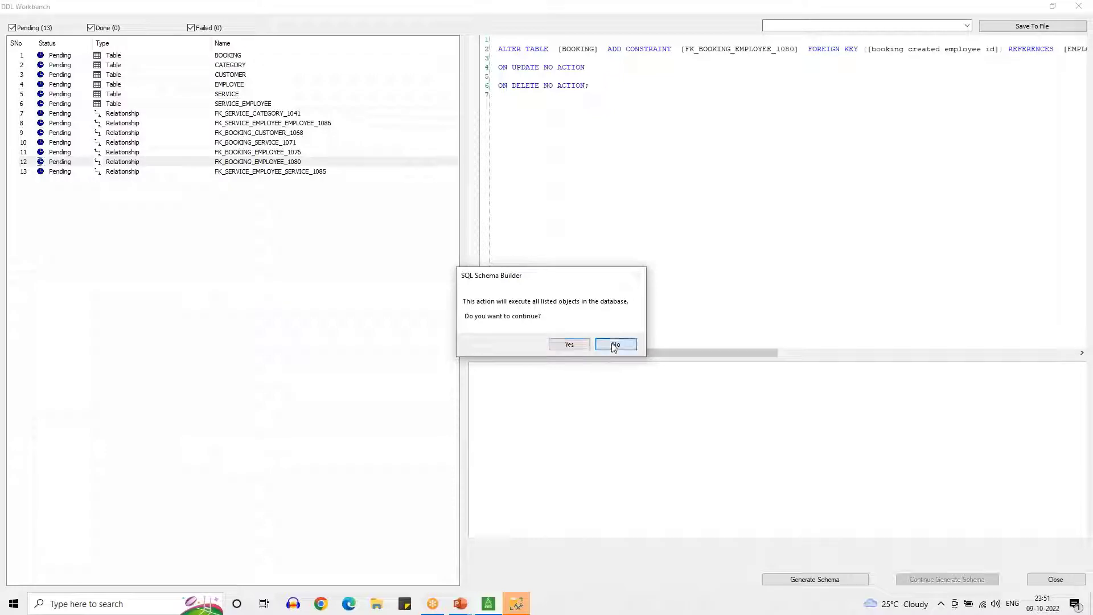
click(1053, 579)
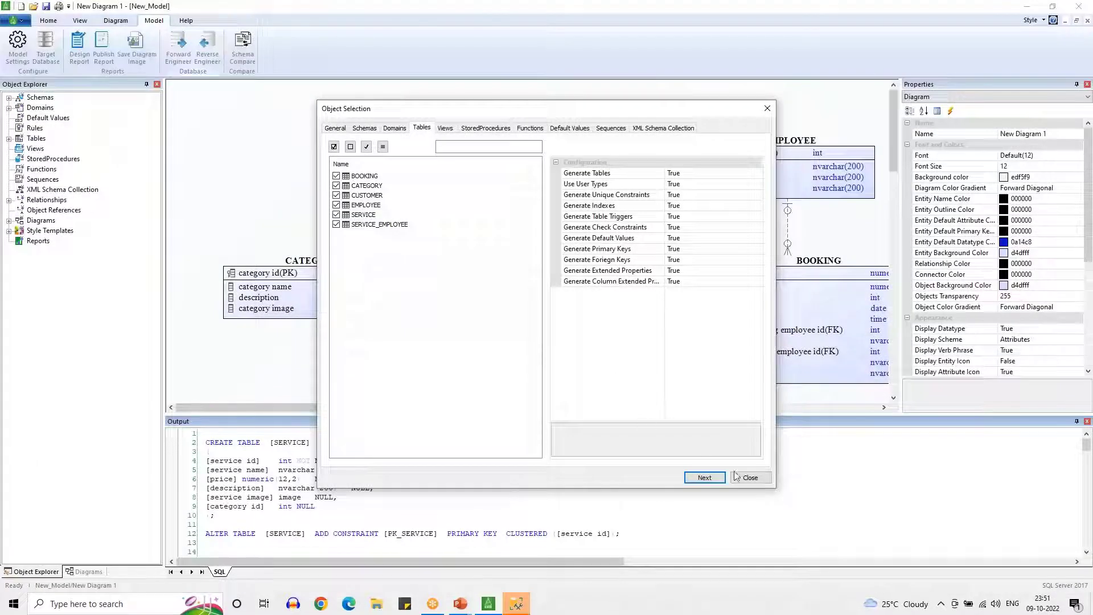
click(749, 478)
Enlarge the SQL output pane and review the script generated for the whole model
drag(545, 422, 545, 350)
click(431, 414)
scroll(431, 414, down, 16)
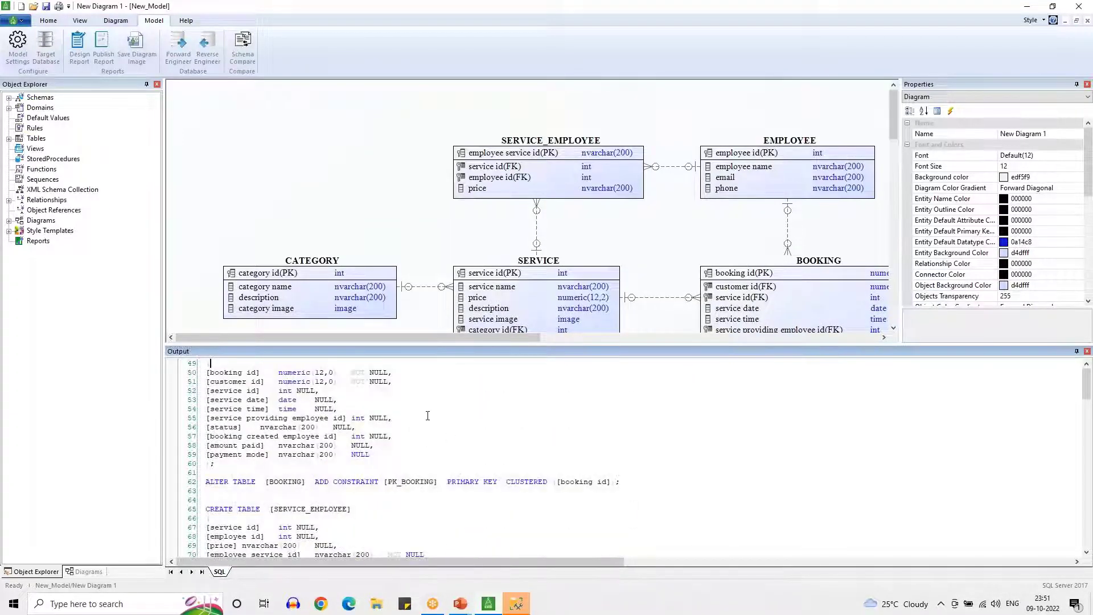
scroll(414, 427, up, 11)
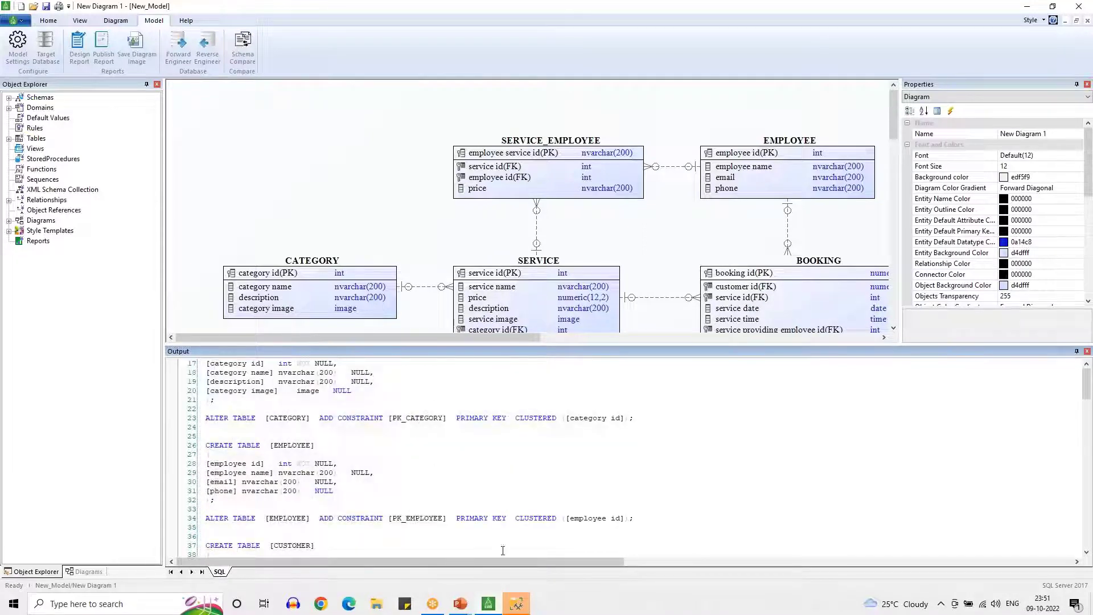
Switch to SQL Server Management Studio and connect to the database engine with SQL Server Authentication, entering the account password
click(526, 608)
click(527, 274)
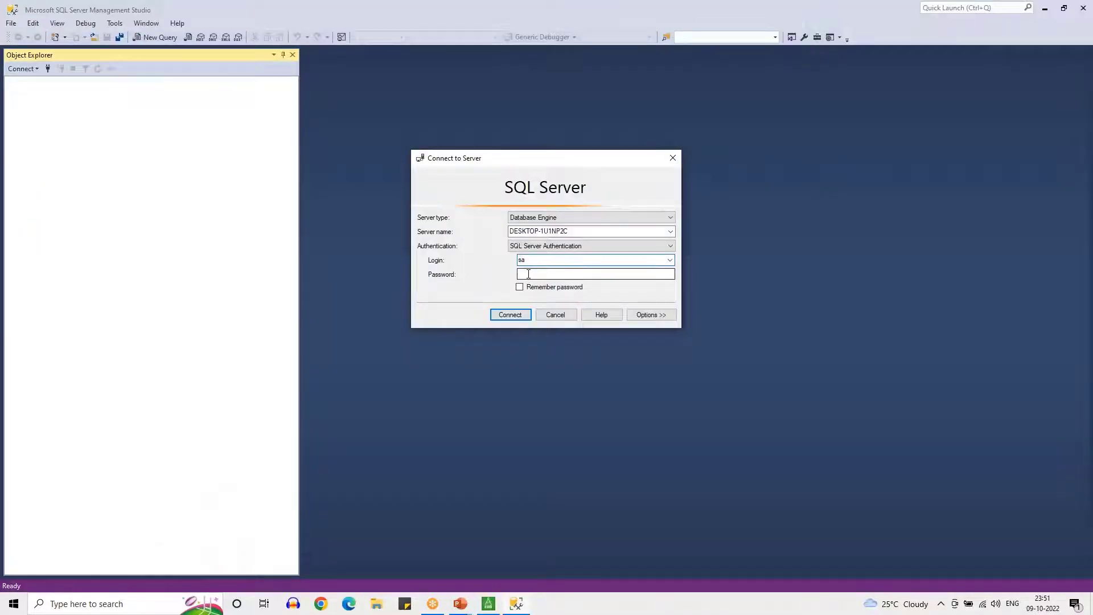
click(516, 313)
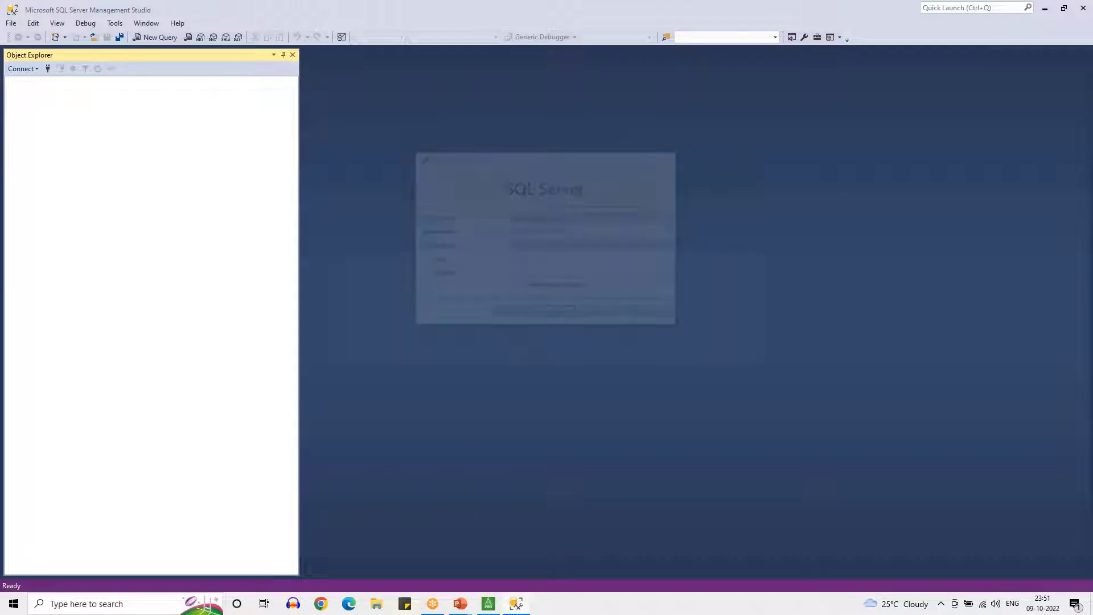
Create a new database named New Salon on the connected server
click(22, 93)
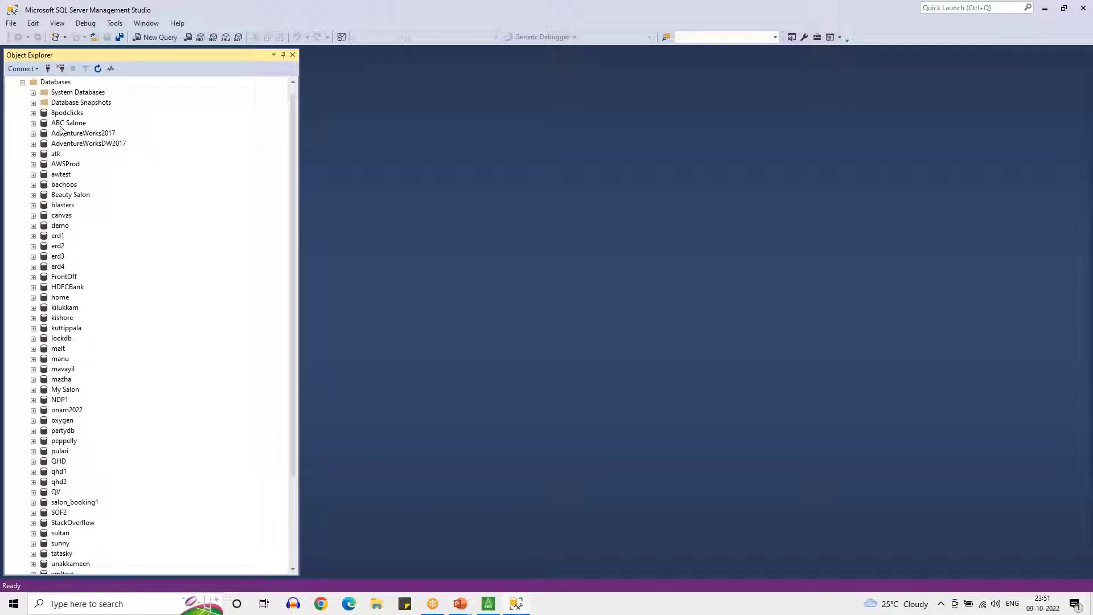
click(67, 85)
right_click(67, 84)
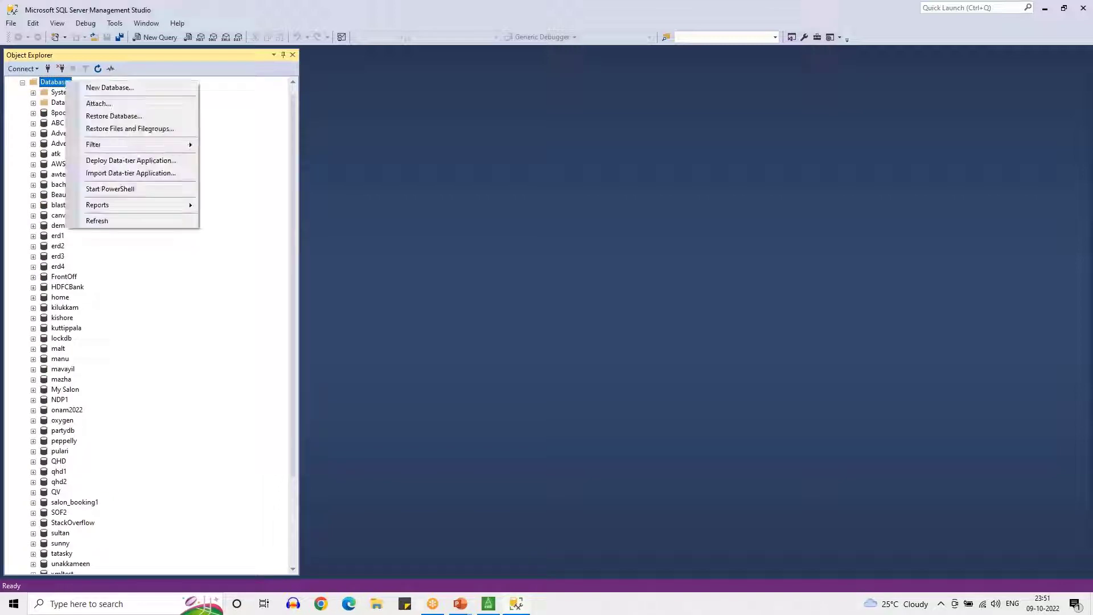
click(99, 90)
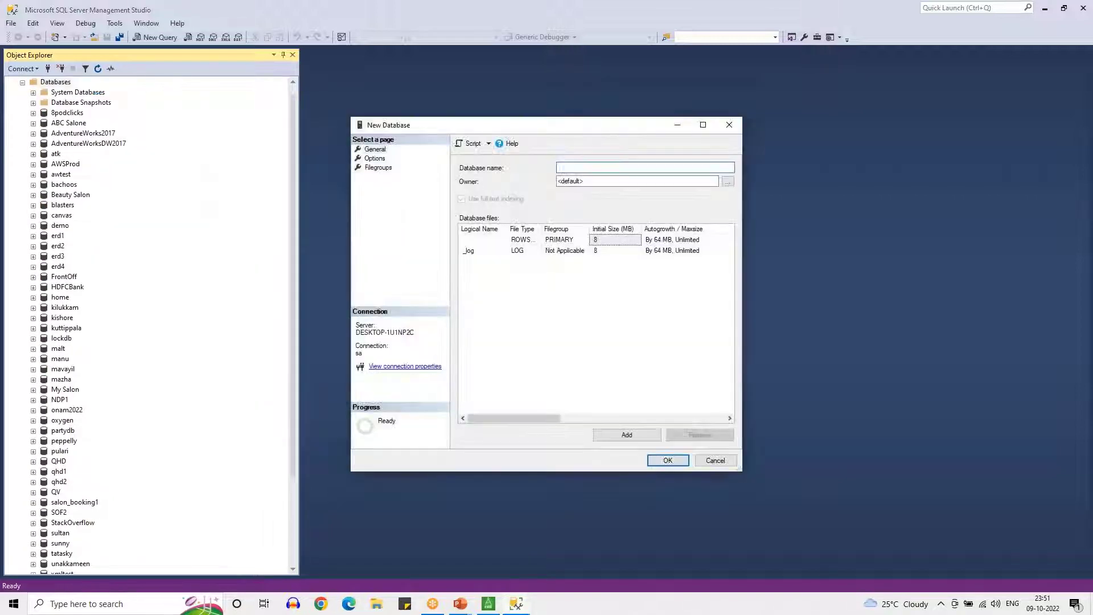
text(New Salon)
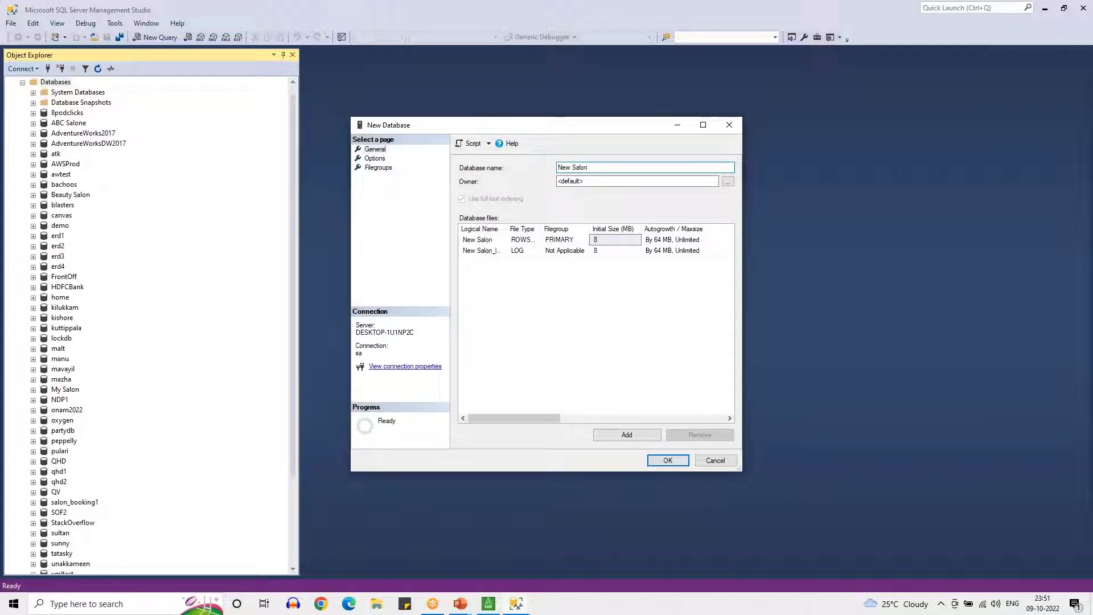
drag(590, 167, 558, 169)
click(668, 458)
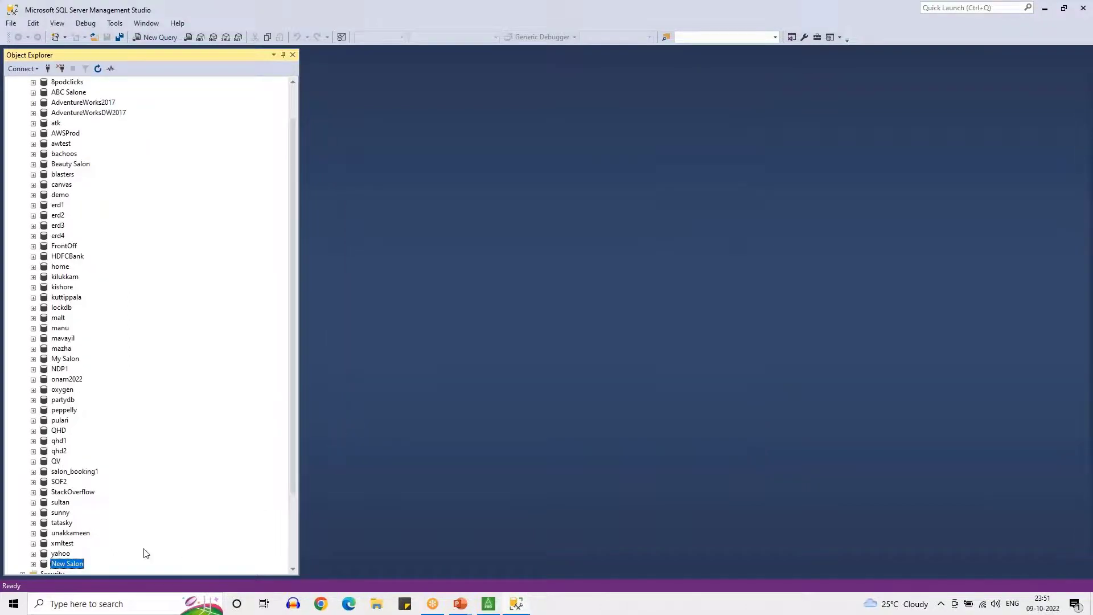
Expand the New Salon database and its Tables folder to check which tables it contains
click(33, 564)
click(45, 492)
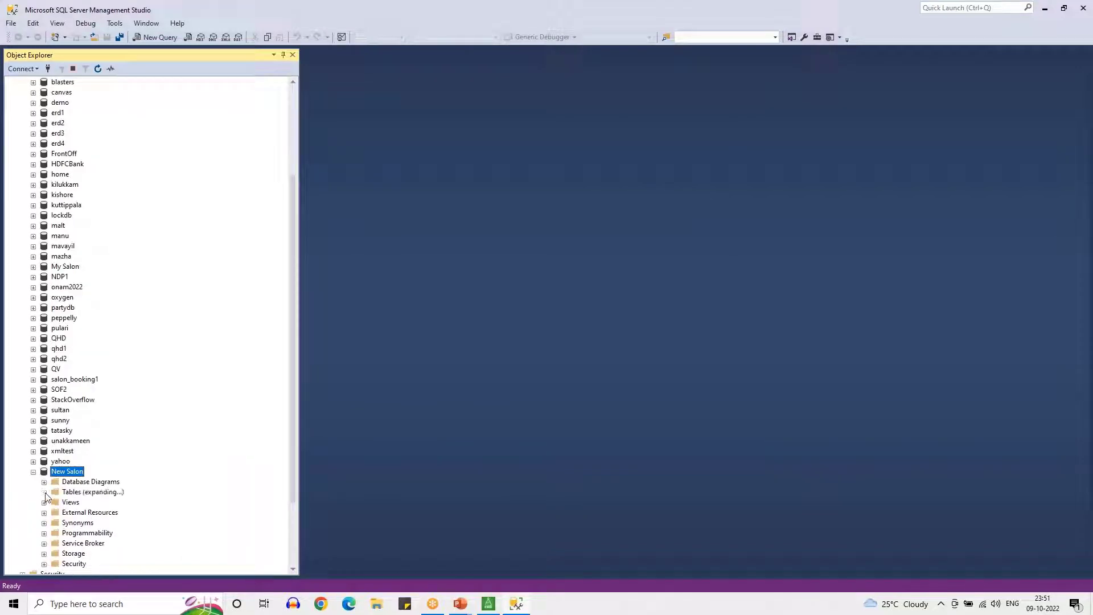
scroll(148, 324, down, 3)
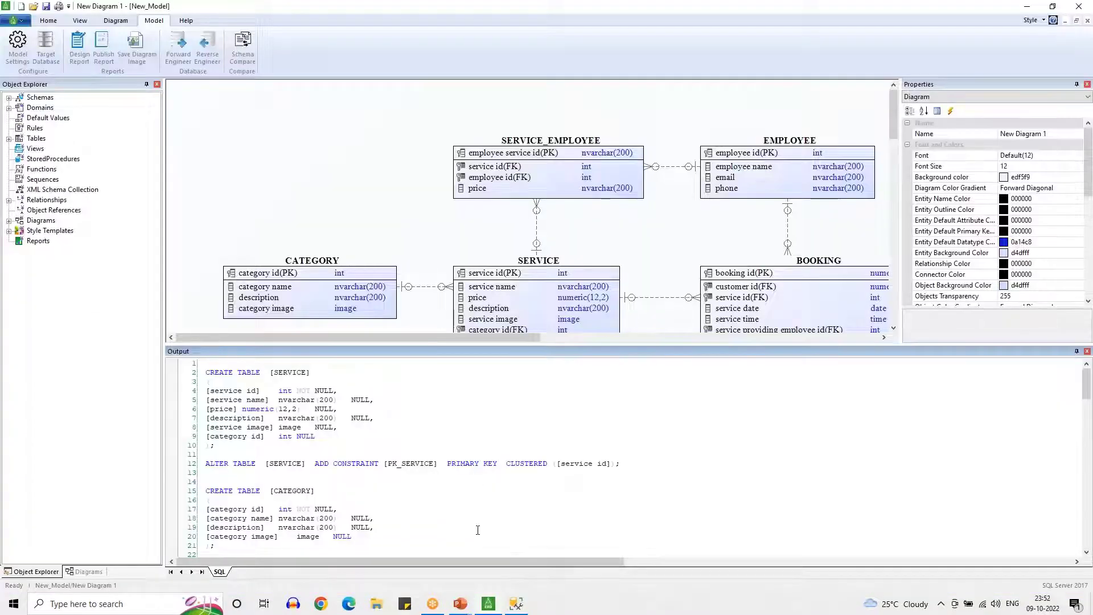
Switch back to ERD Architect and generate the output SQL script to the server, choosing New Salon as the login database
scroll(408, 446, down, 16)
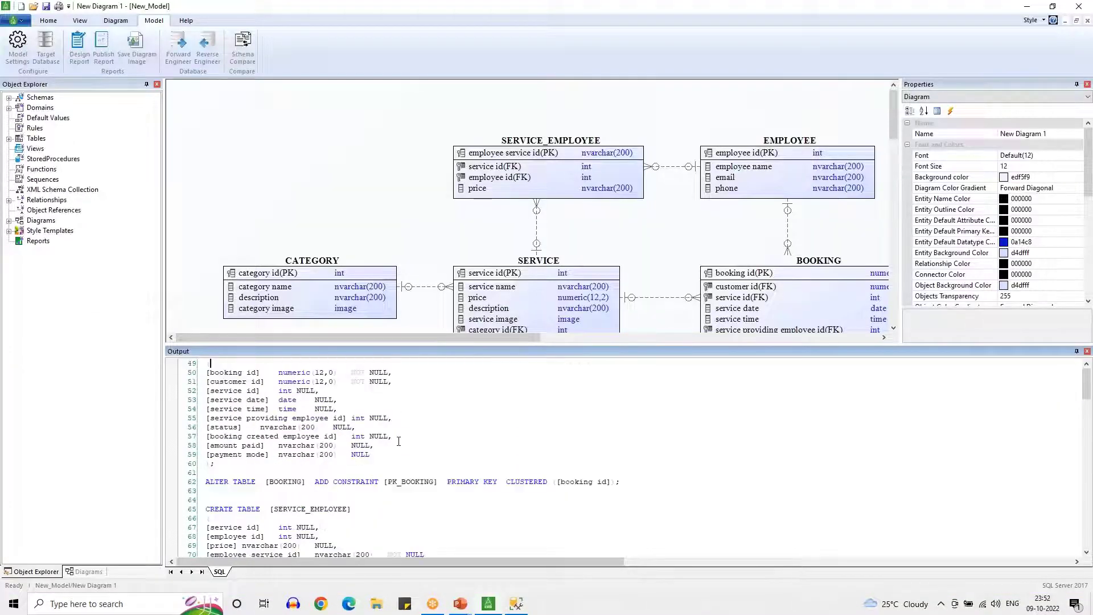
right_click(398, 441)
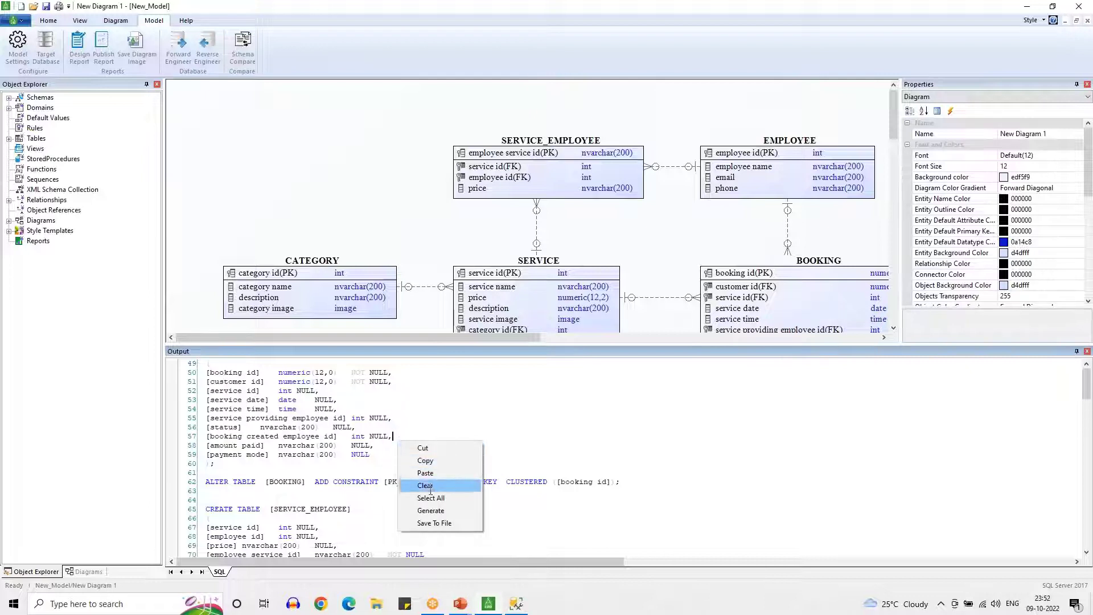
click(367, 447)
right_click(413, 437)
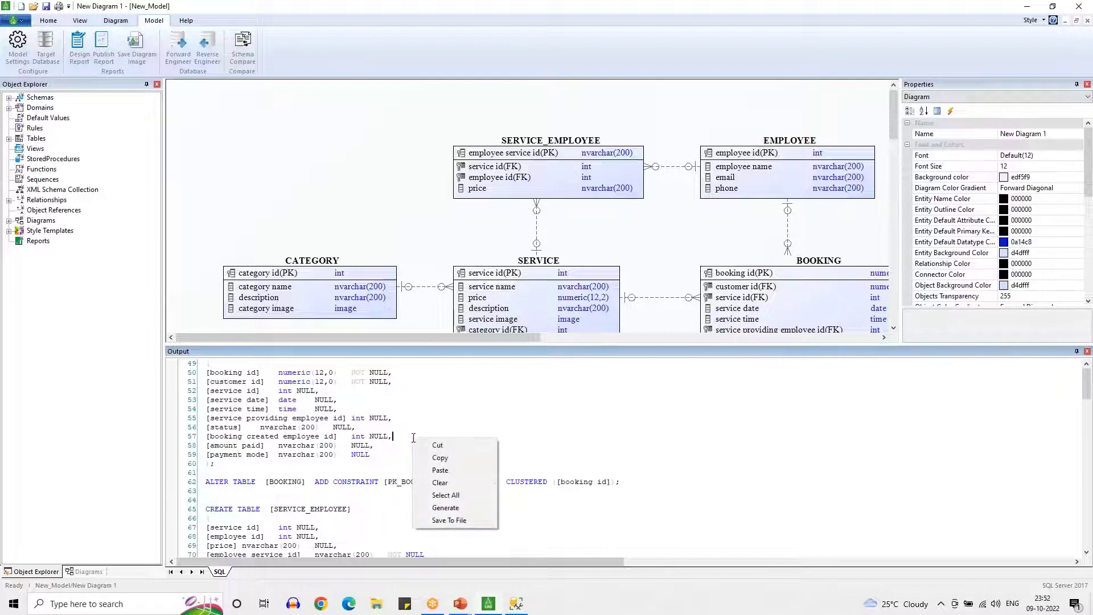
click(450, 507)
drag(513, 230, 474, 248)
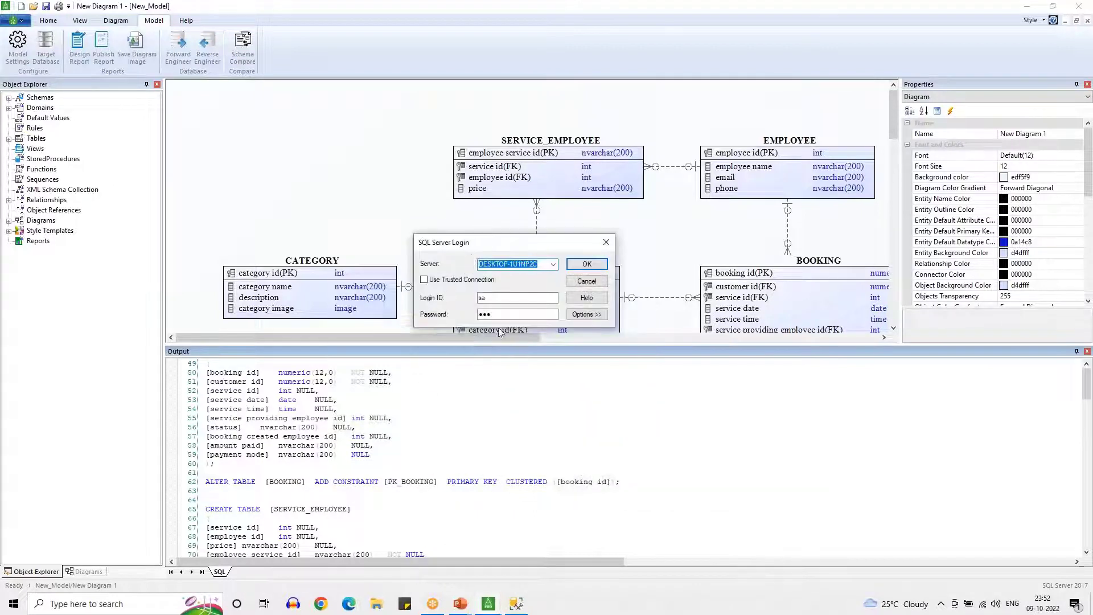
click(584, 315)
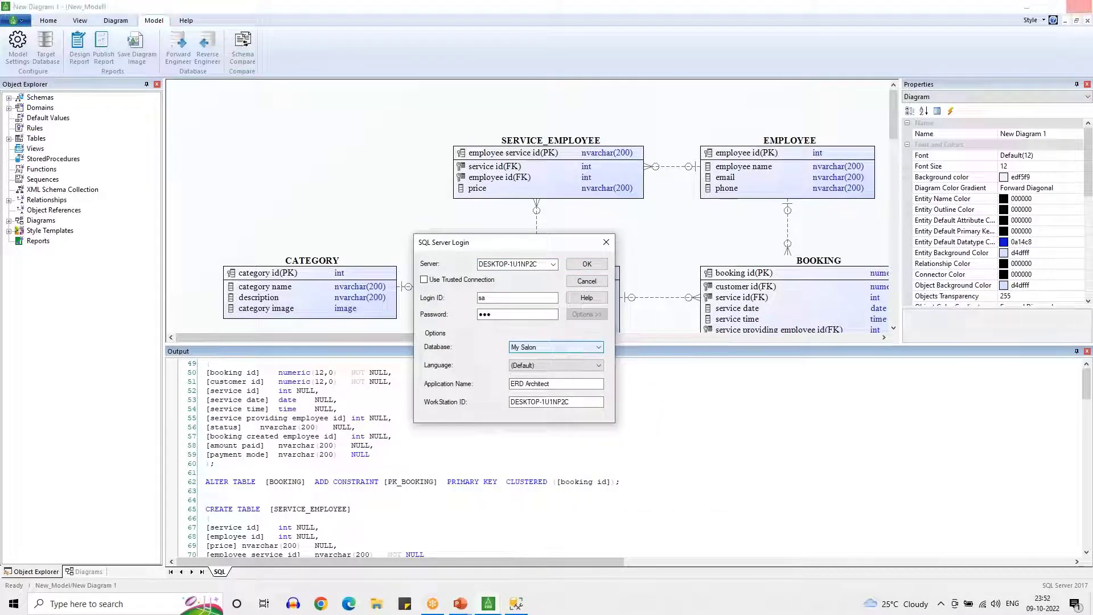
click(582, 348)
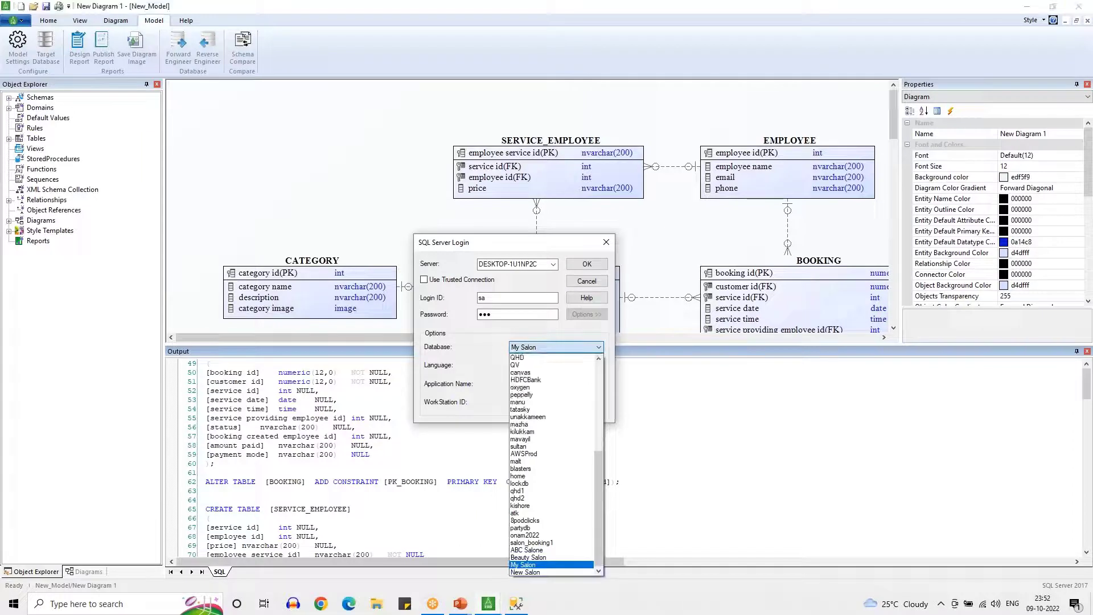
click(528, 572)
click(586, 264)
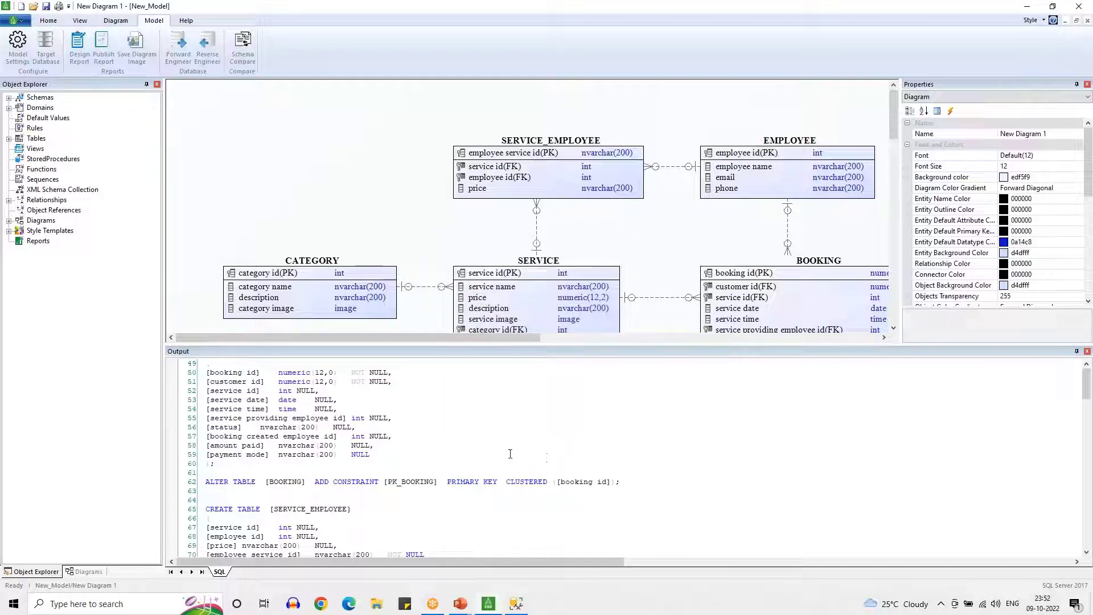
Review the generated SQL script in the output through its end and highlight the messages section to check the execution status
click(487, 446)
scroll(487, 445, down, 3)
scroll(486, 445, down, 10)
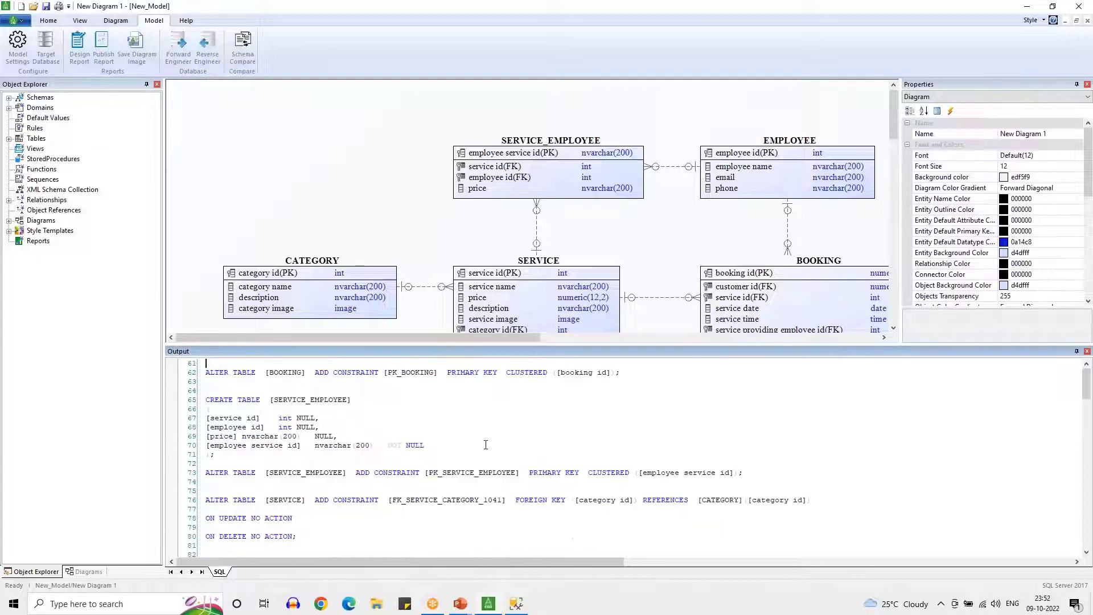
scroll(485, 445, down, 7)
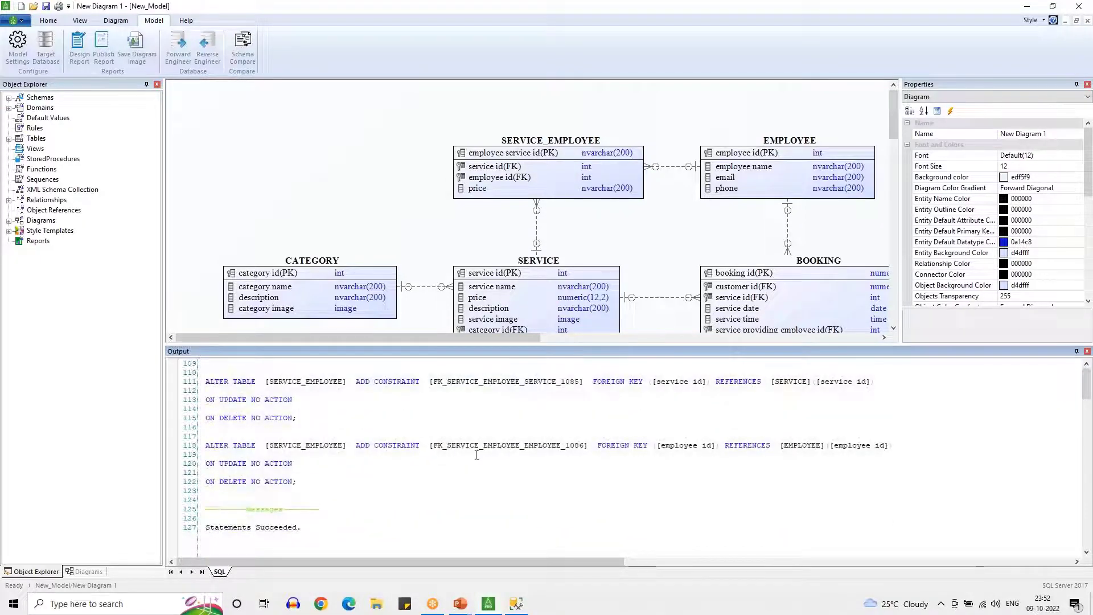
drag(313, 529, 194, 508)
click(311, 527)
drag(316, 529, 196, 511)
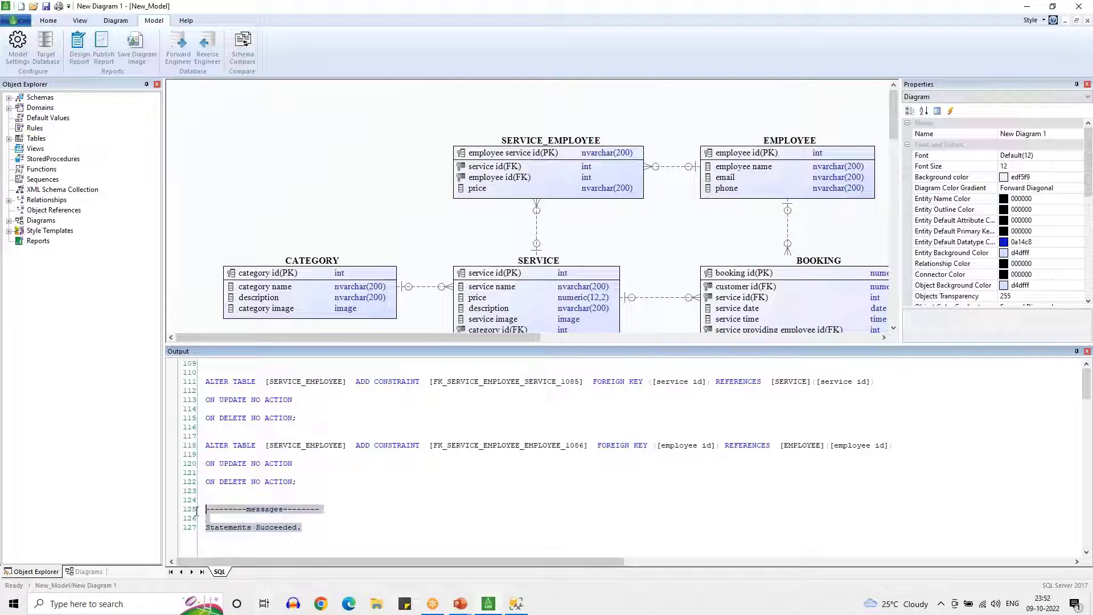
click(196, 511)
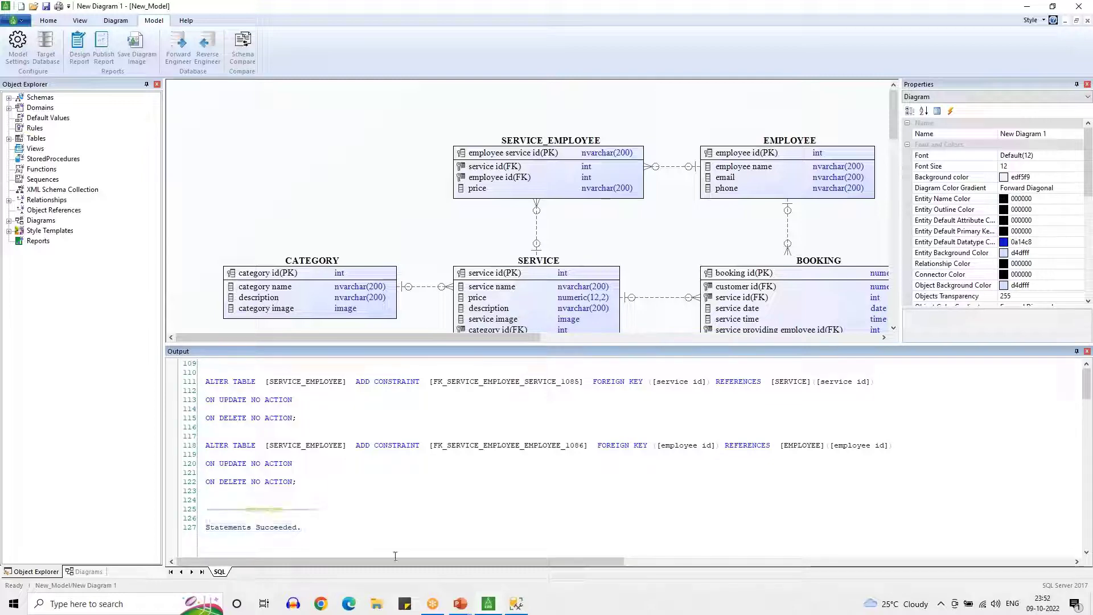
Switch to SQL Server Management Studio, refresh the New Salon database and expand its Tables folder to check the generated tables
click(516, 604)
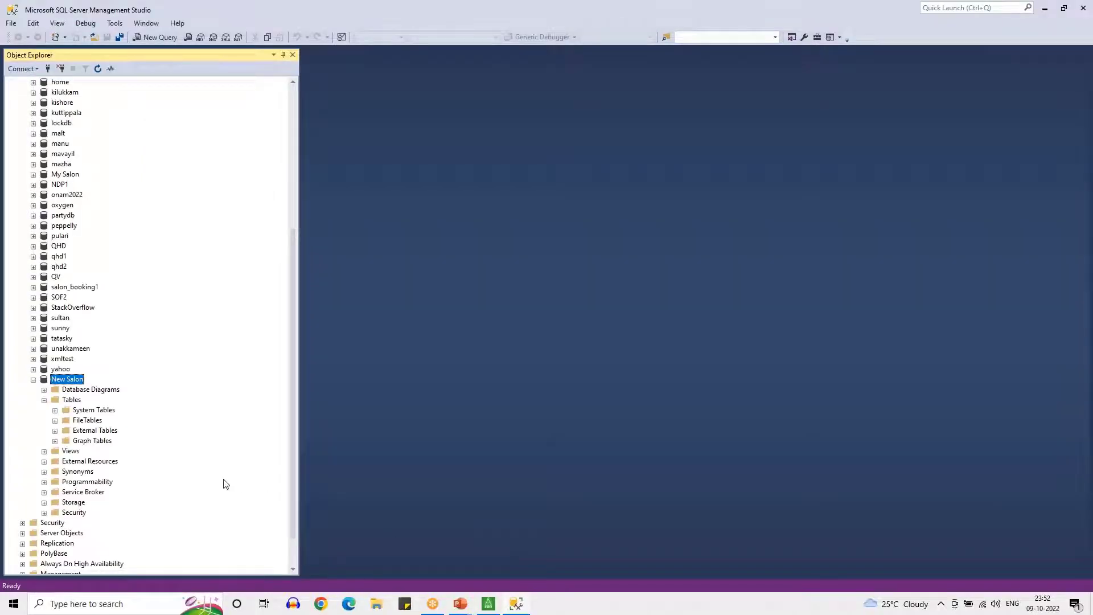
key(F5)
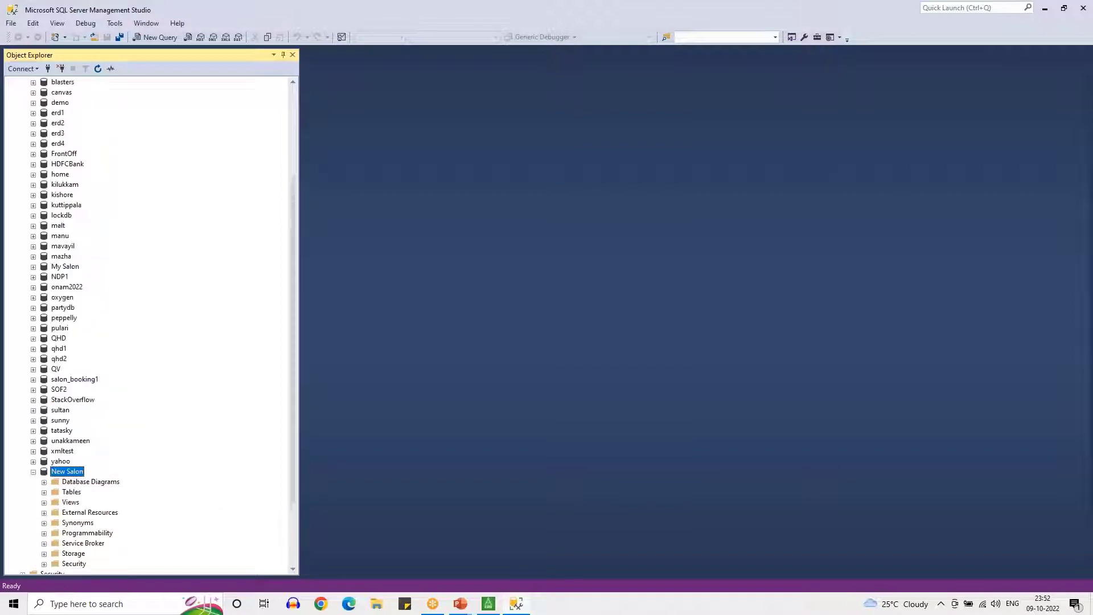
click(45, 492)
scroll(113, 467, down, 4)
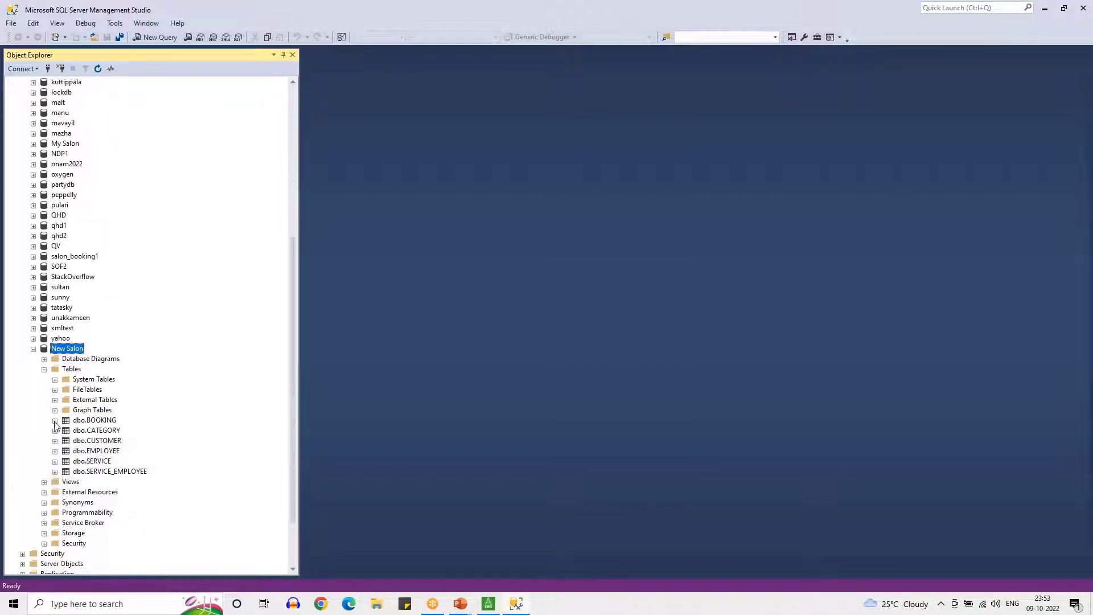
Expand the dbo.BOOKING and dbo.CATEGORY tables to examine their columns, keys and data types
click(54, 421)
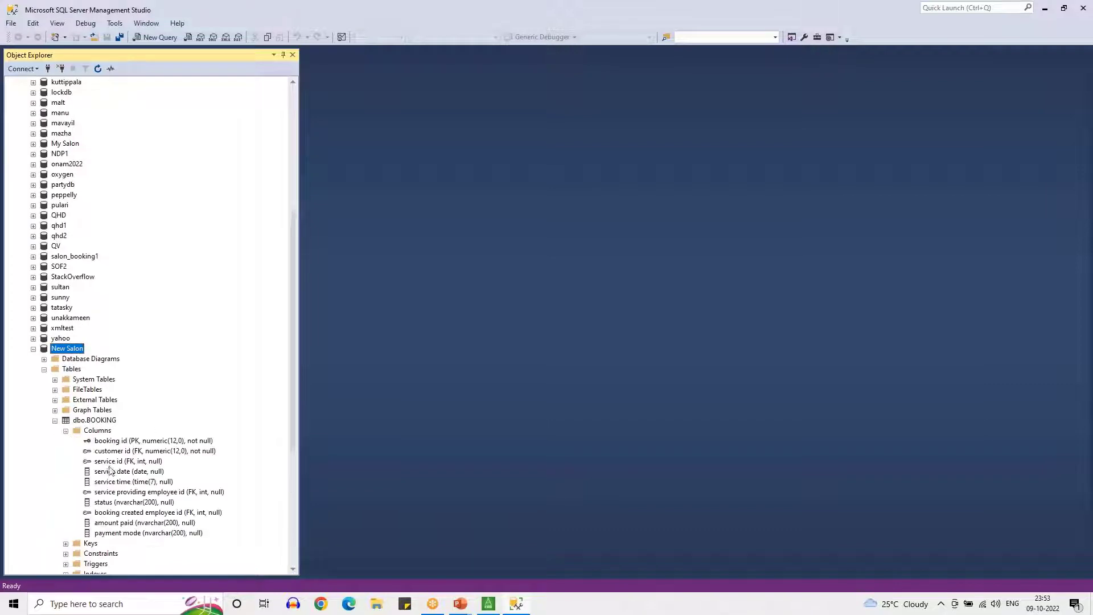
scroll(232, 481, down, 3)
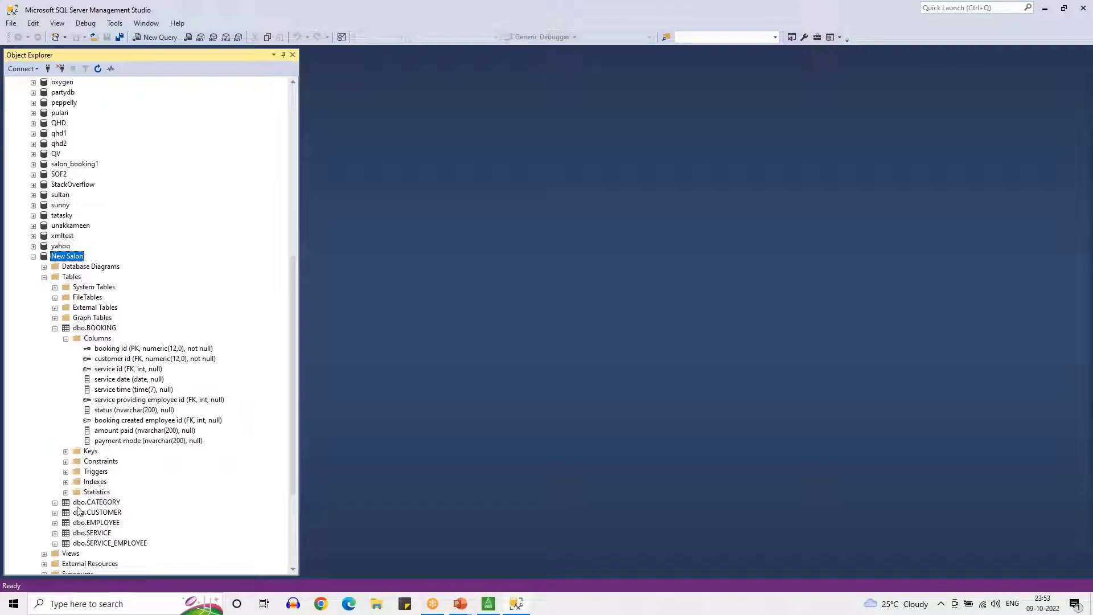
click(55, 504)
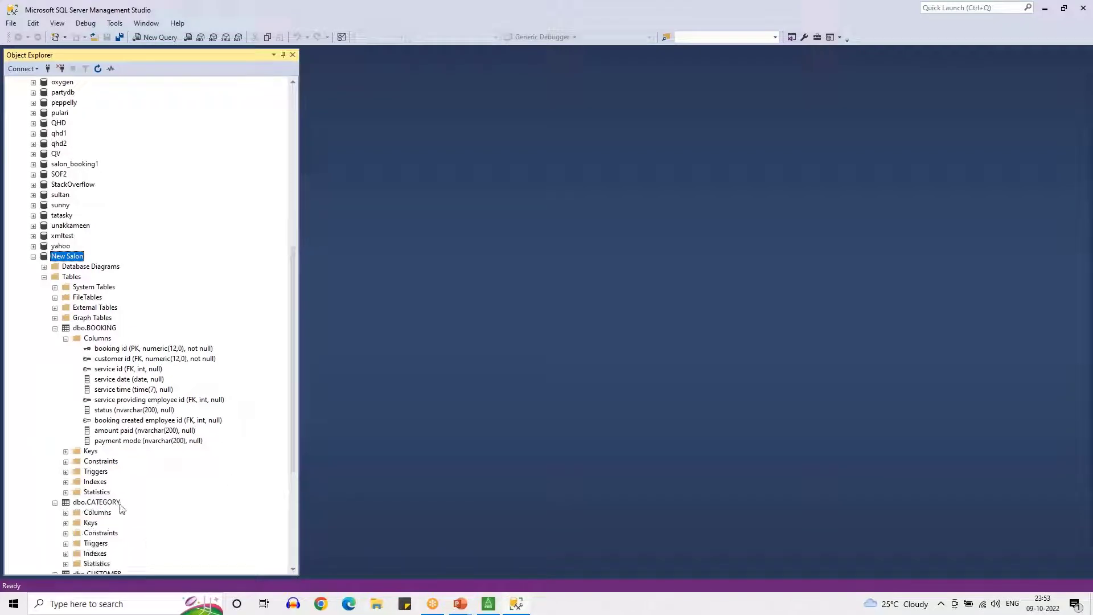
click(66, 513)
scroll(127, 506, down, 2)
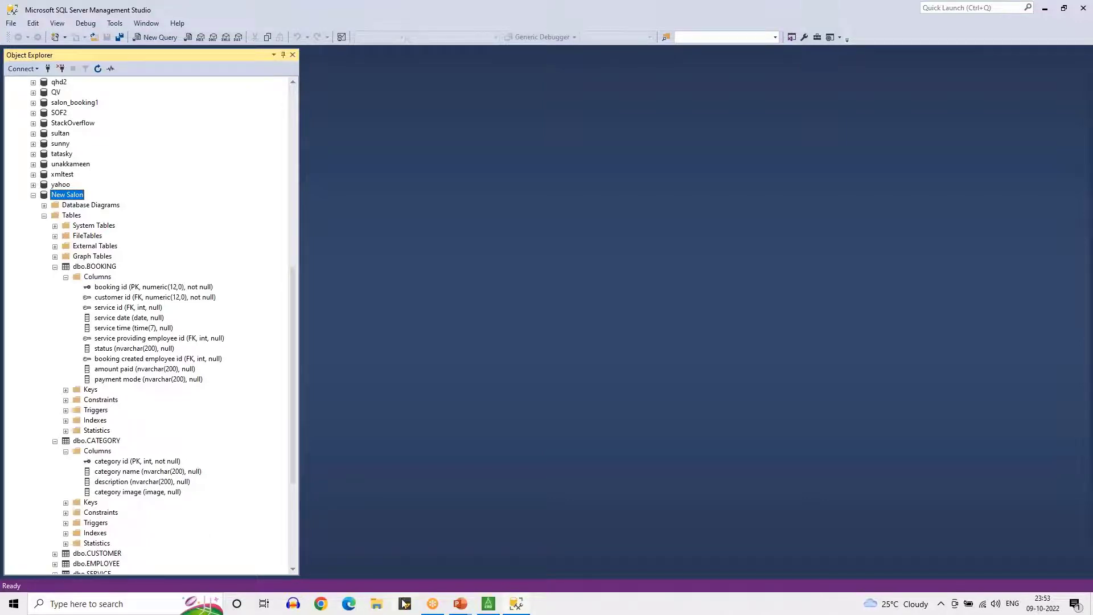
Switch to the running PowerPoint slide show with the booking considerations and clear the ink annotations from the slide
mouse_move(466, 609)
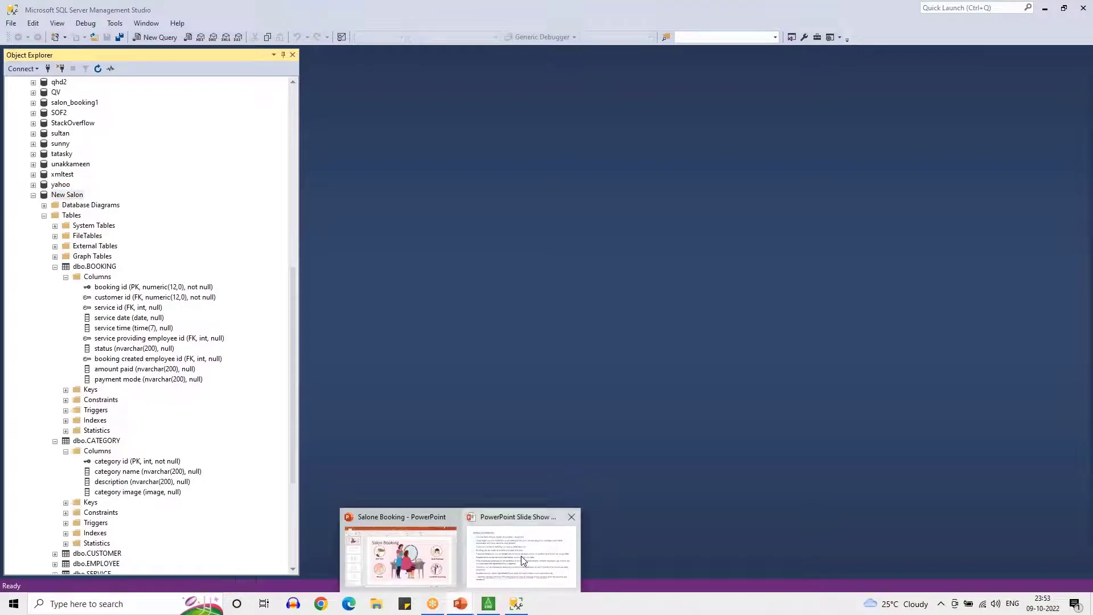
click(521, 555)
key(e)
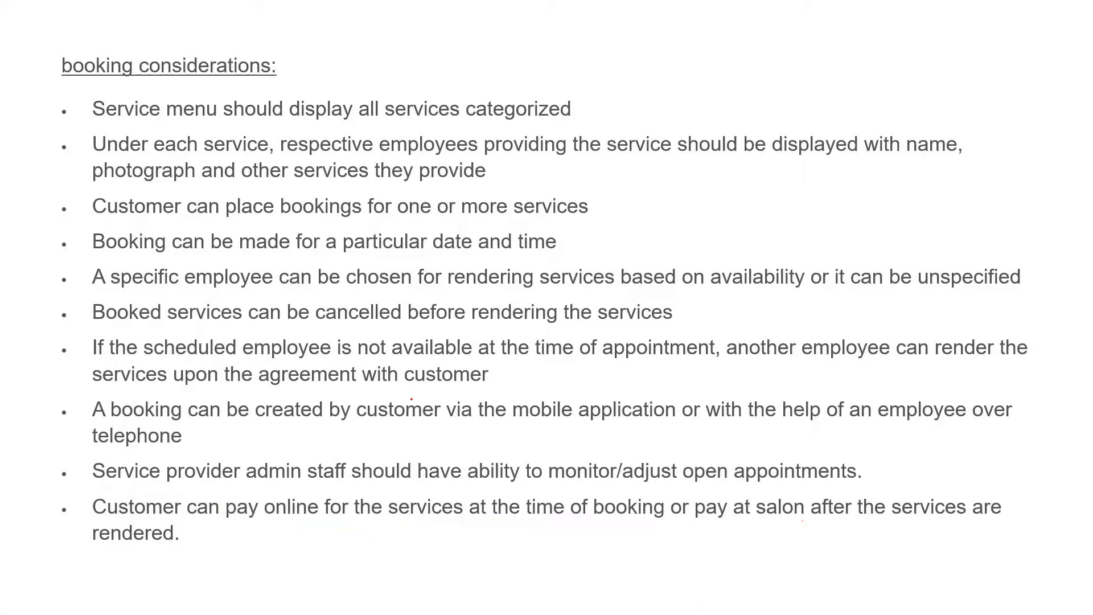